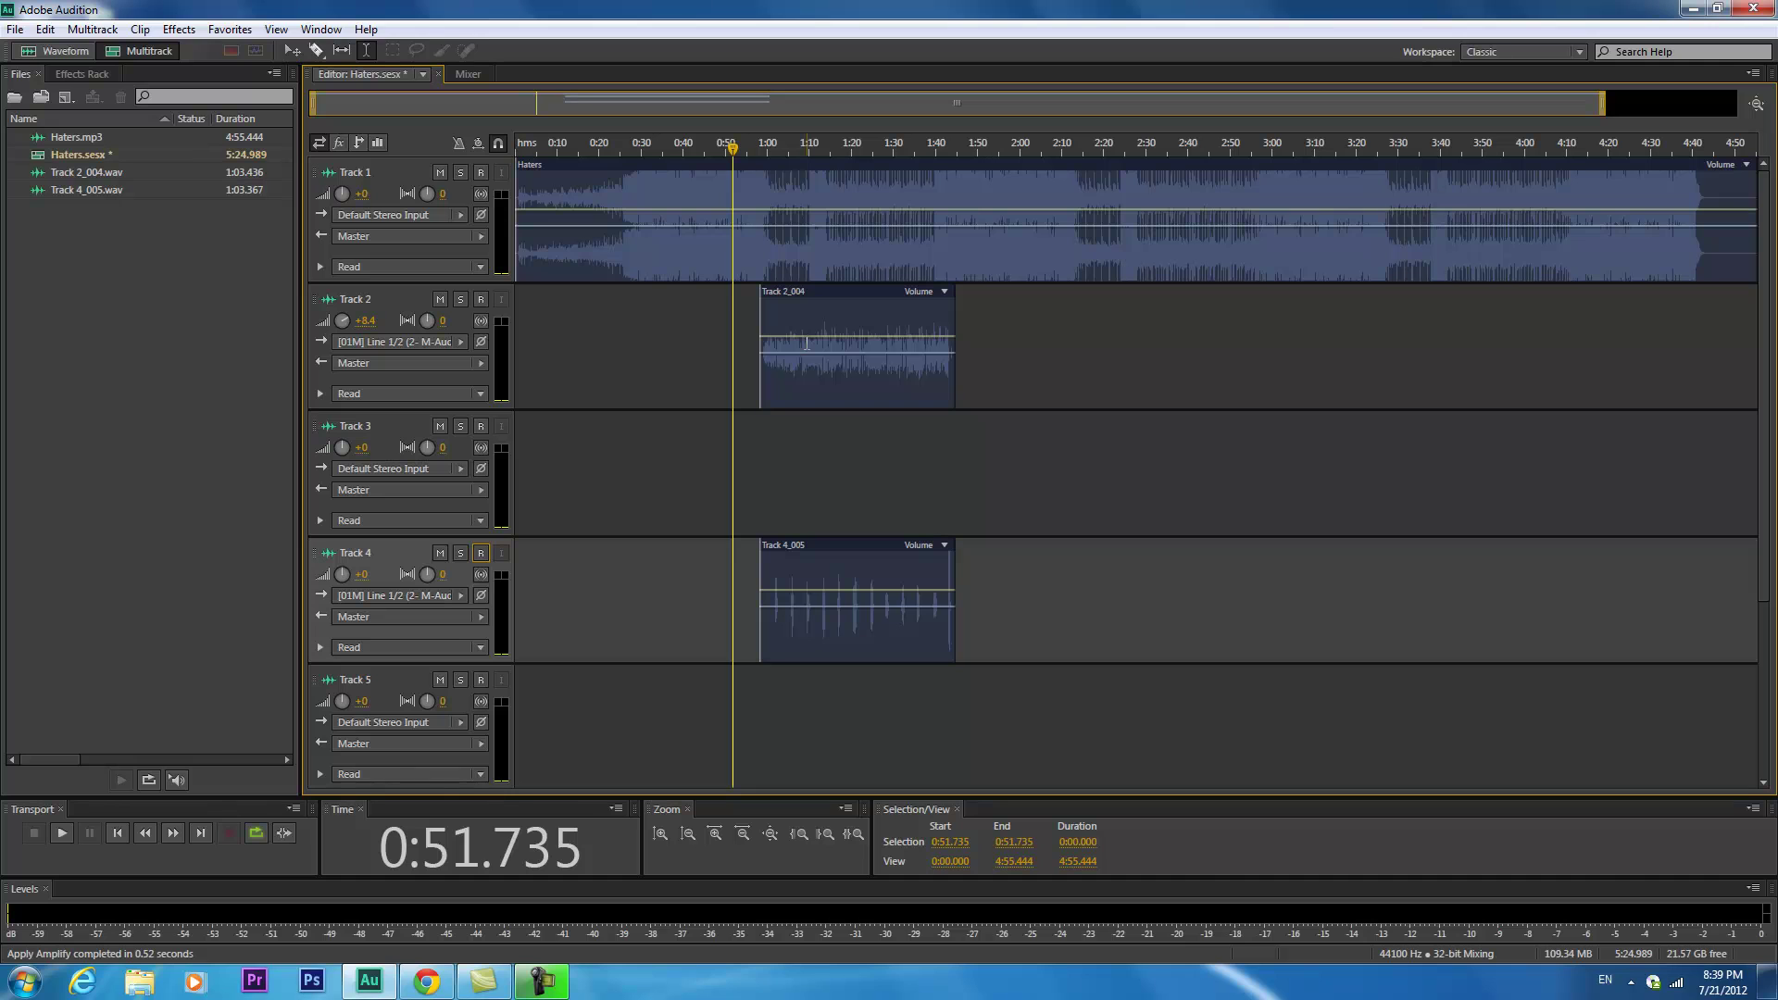
Play the multitrack mix from 0:51.735 to hear the vocals, and return the playhead to the start of the vocal clips.
{"action": "left_click", "coordinate": [62, 832]}
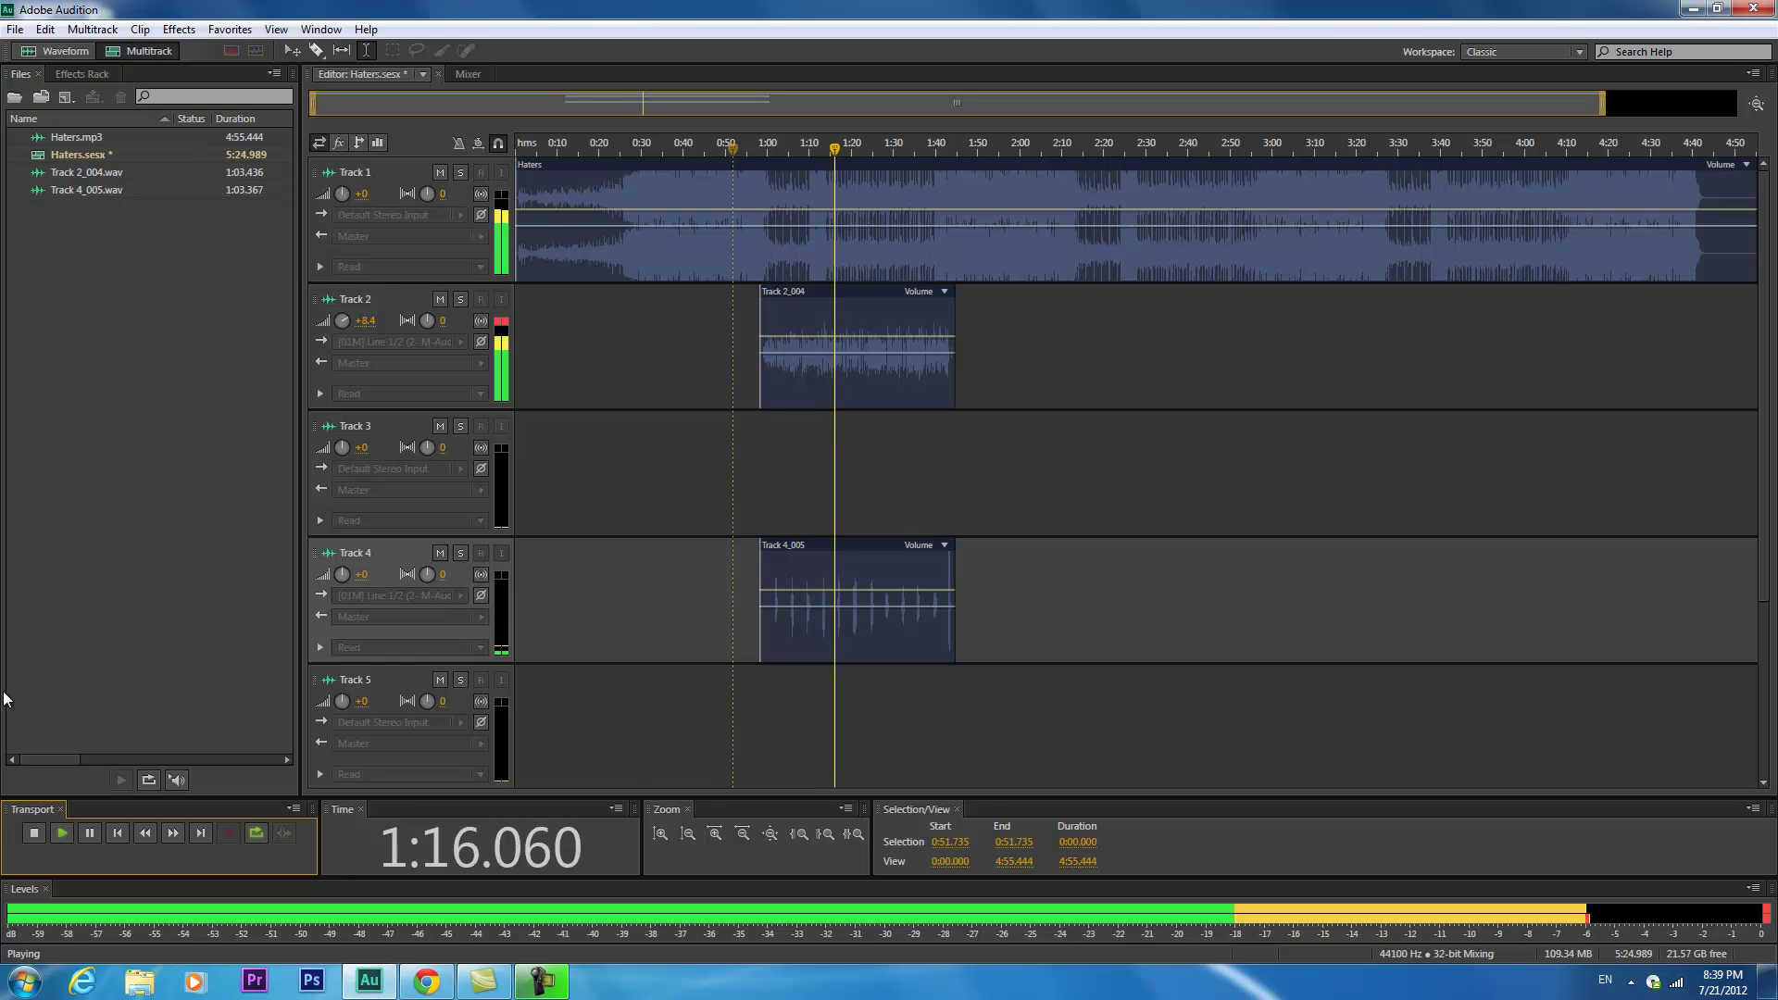
{"action": "left_click", "coordinate": [34, 831]}
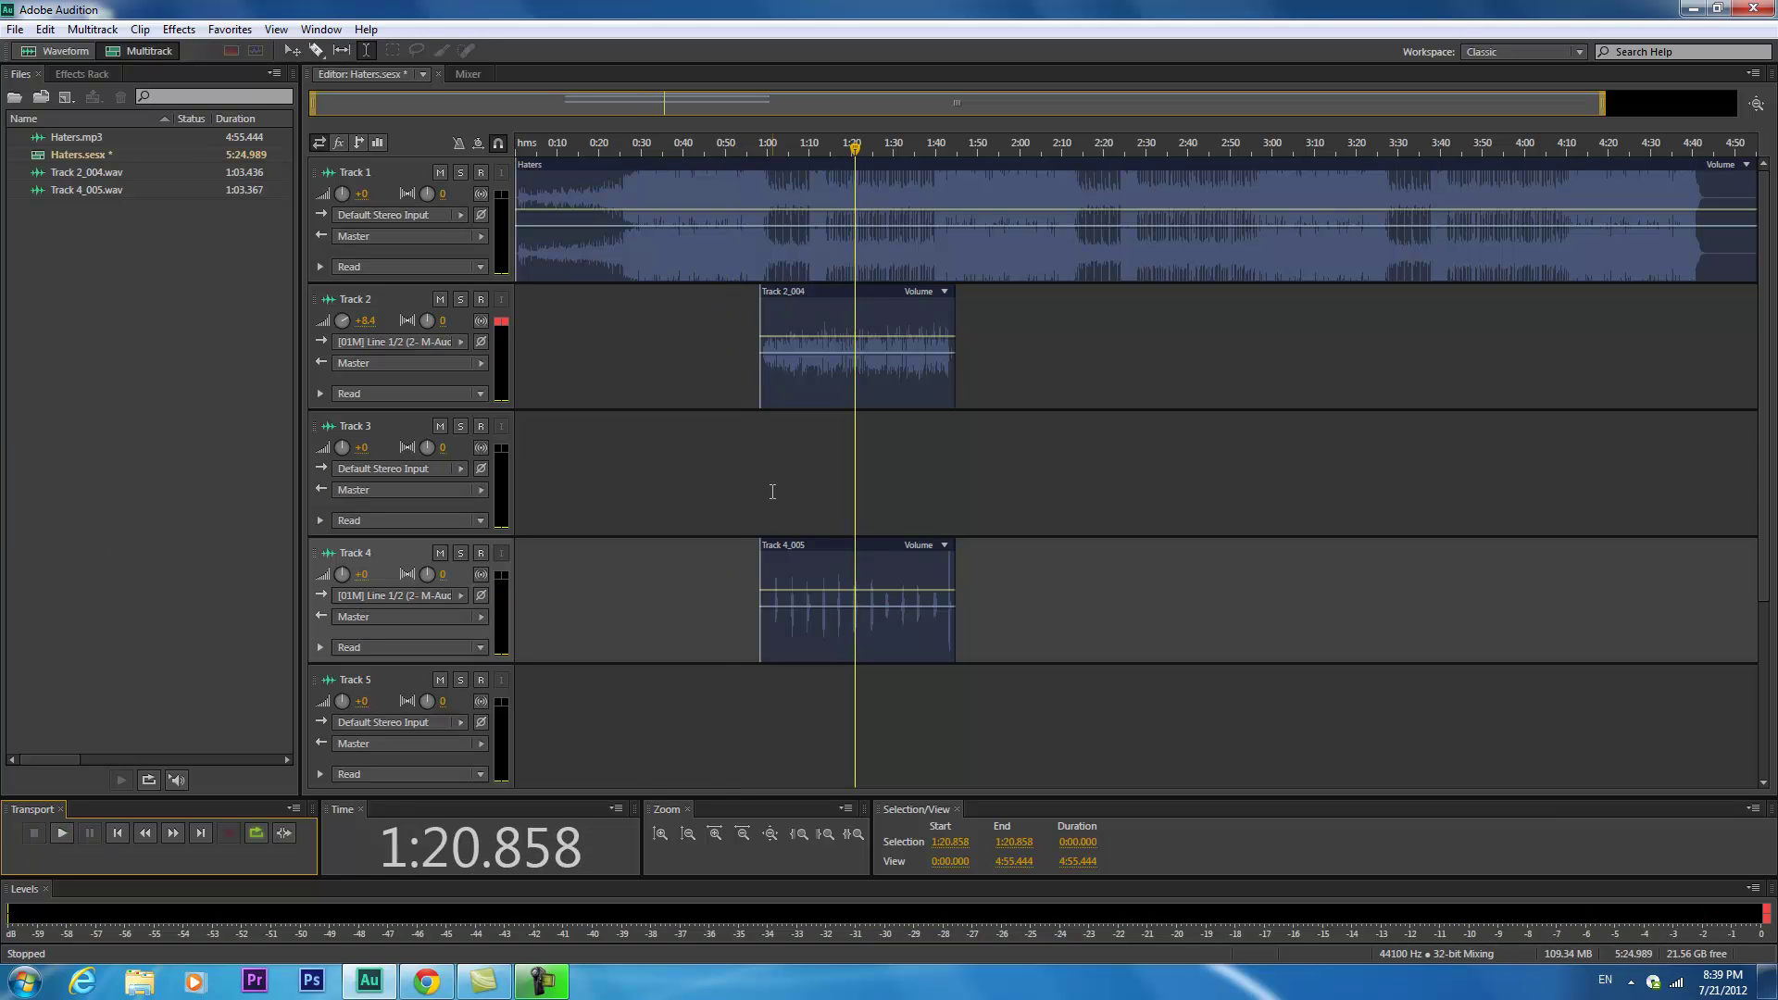
{"action": "left_click", "coordinate": [759, 456]}
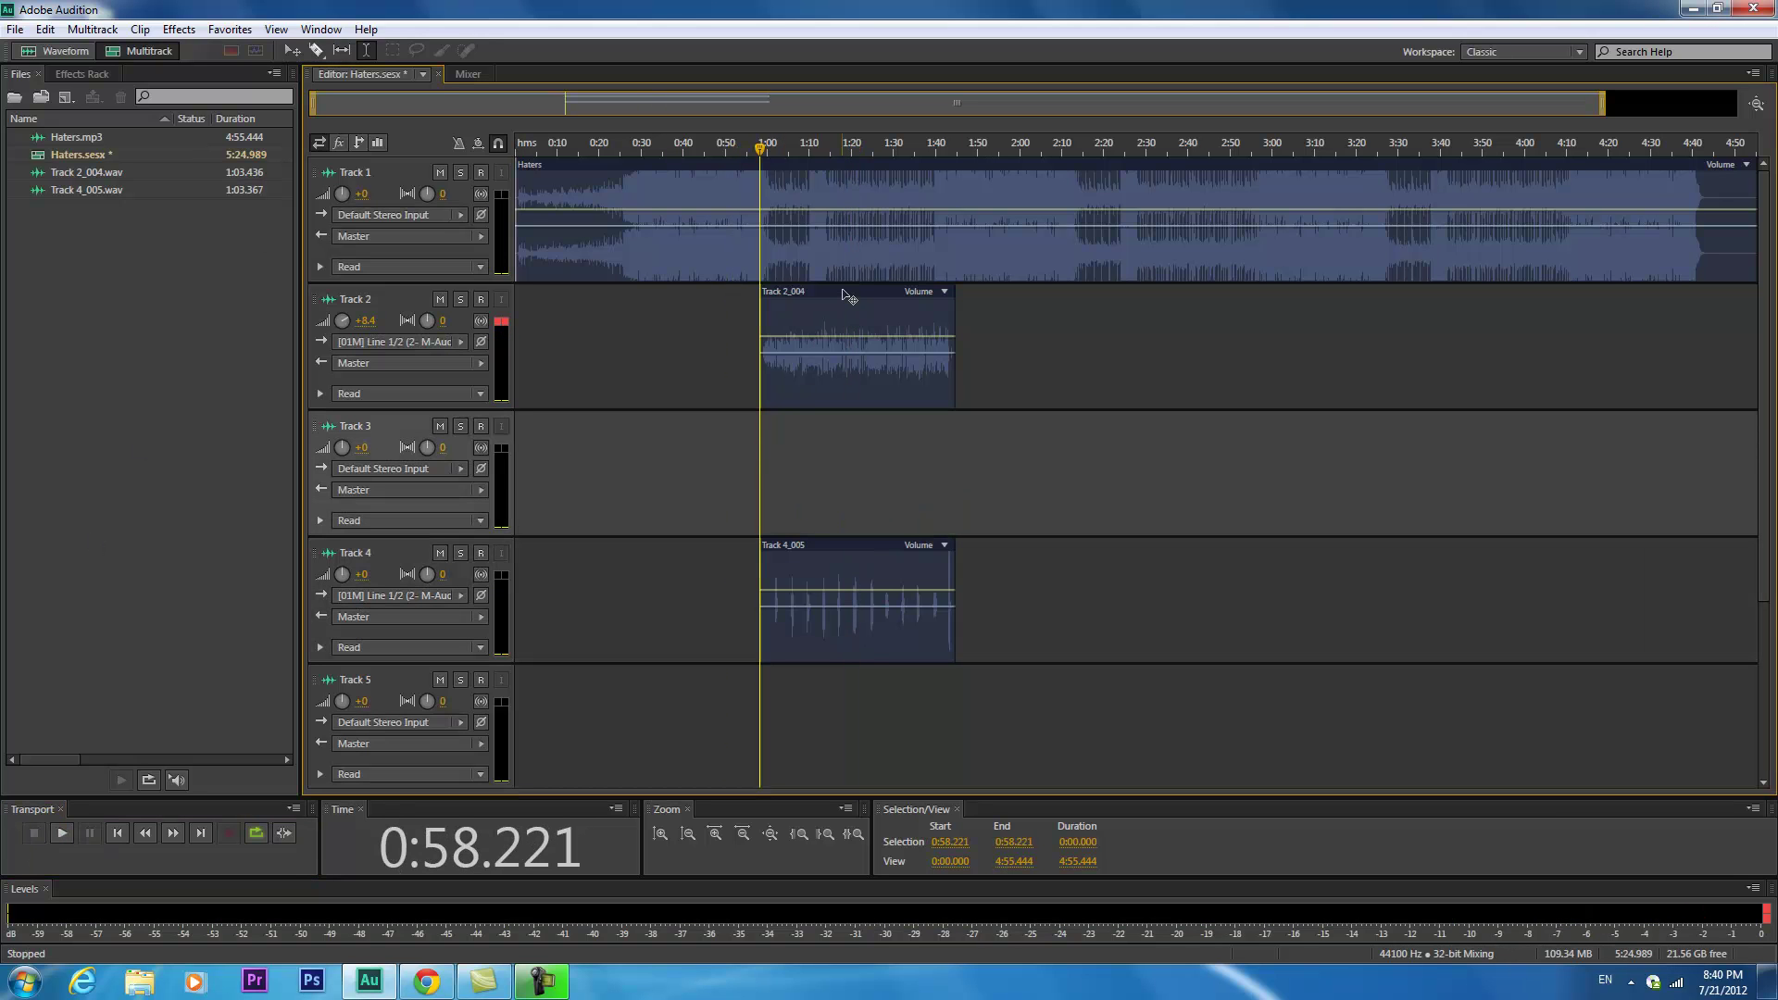
Open the Track 2_004 vocal clip for waveform editing and amplify its entire waveform.
{"action": "left_click", "coordinate": [844, 293]}
{"action": "double_click", "coordinate": [844, 293]}
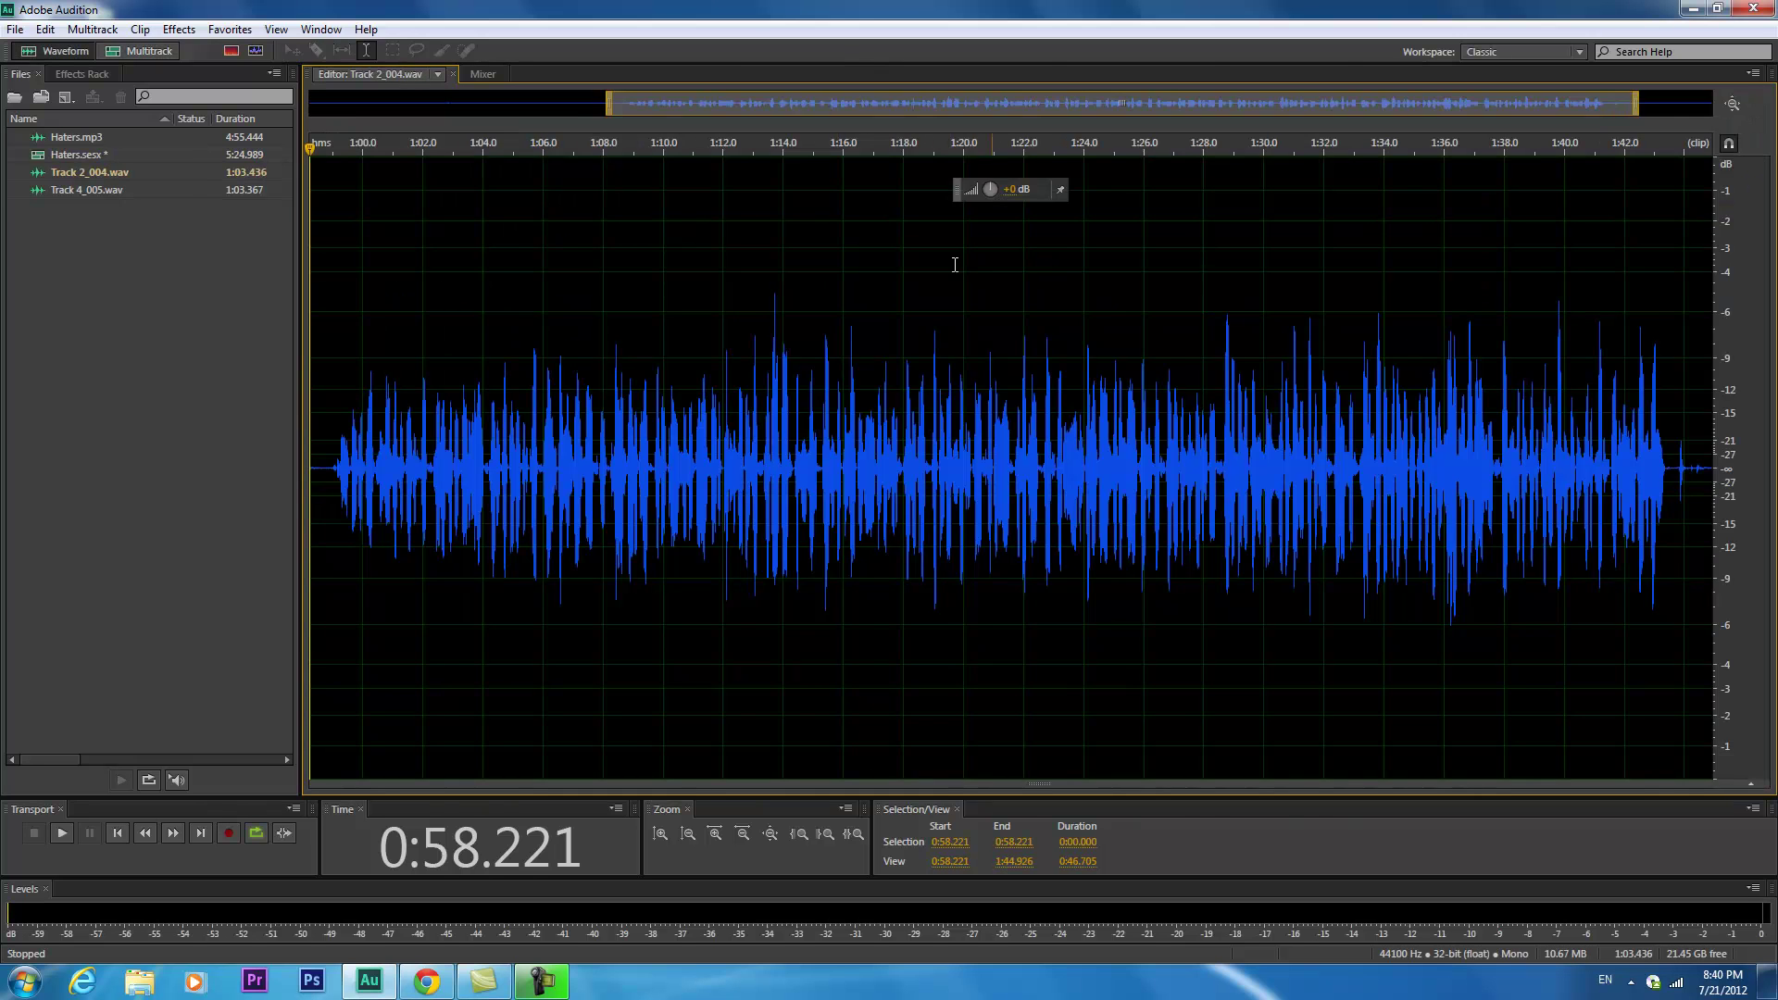
{"action": "key", "text": "ctrl+a"}
{"action": "left_click_drag", "start_coordinate": [988, 188], "coordinate": [993, 187]}
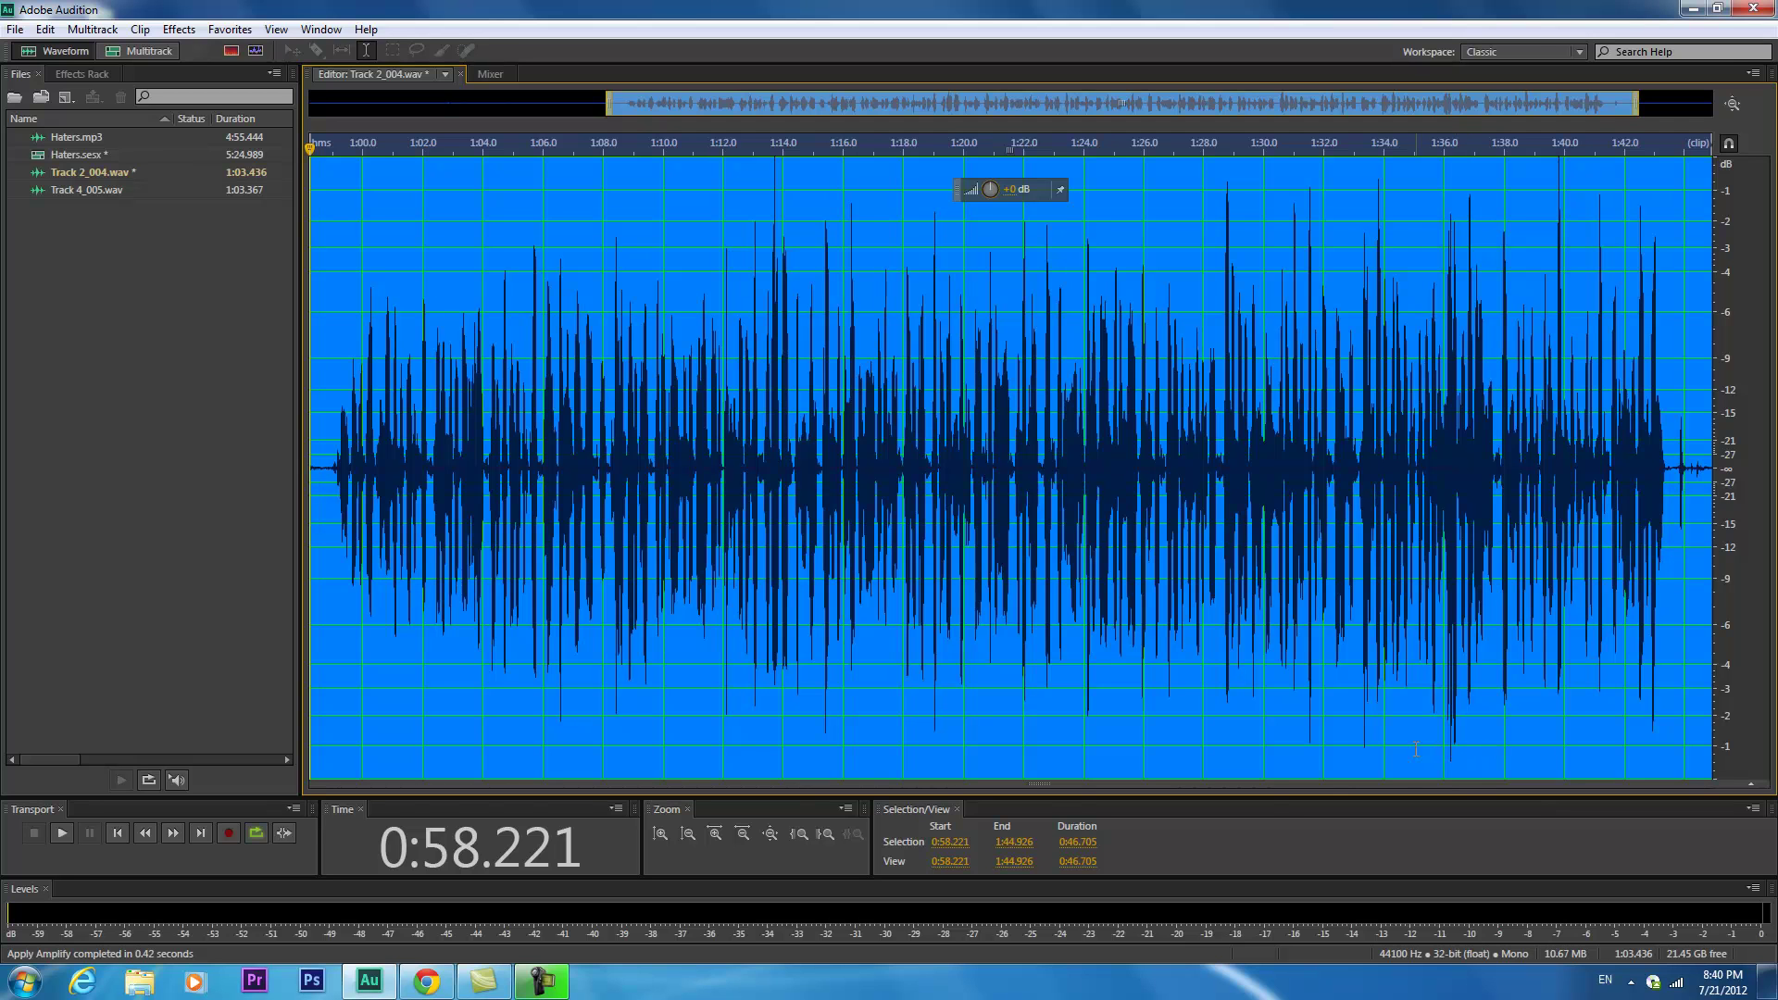
Apply the Tube-modeled Compressor with the Voice Leveler preset to the selected vocal.
{"action": "left_click", "coordinate": [191, 31]}
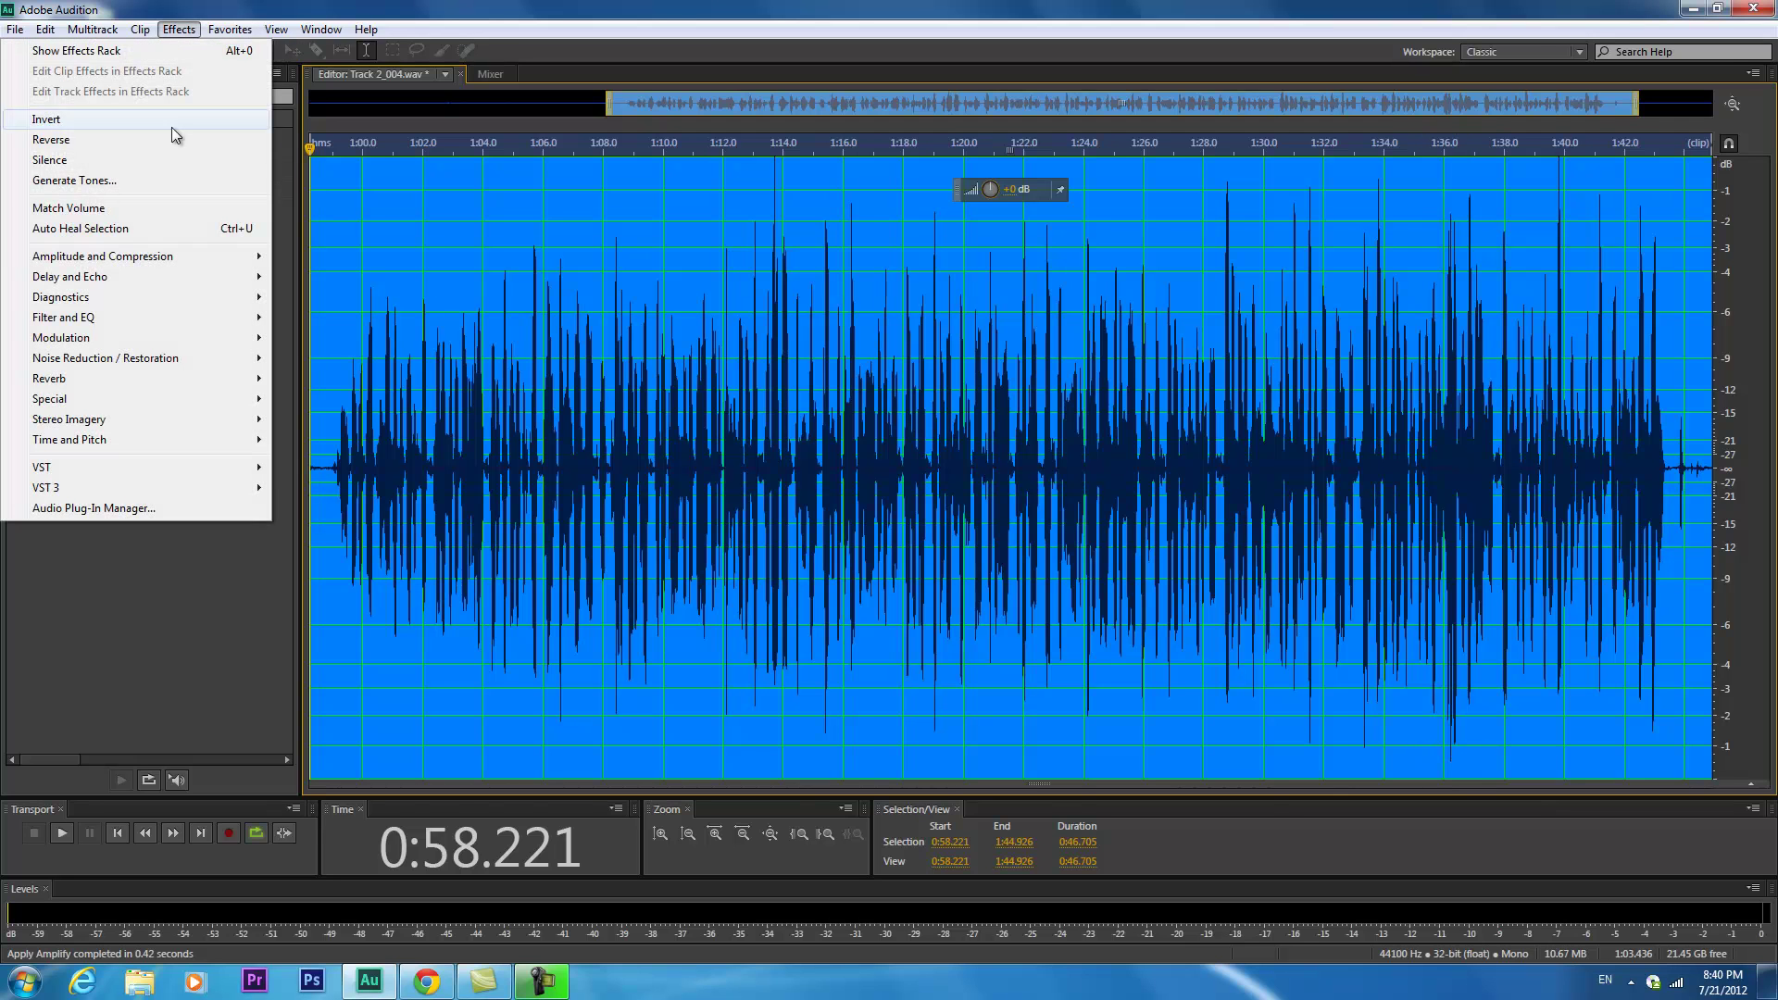
{"action": "mouse_move", "coordinate": [192, 258]}
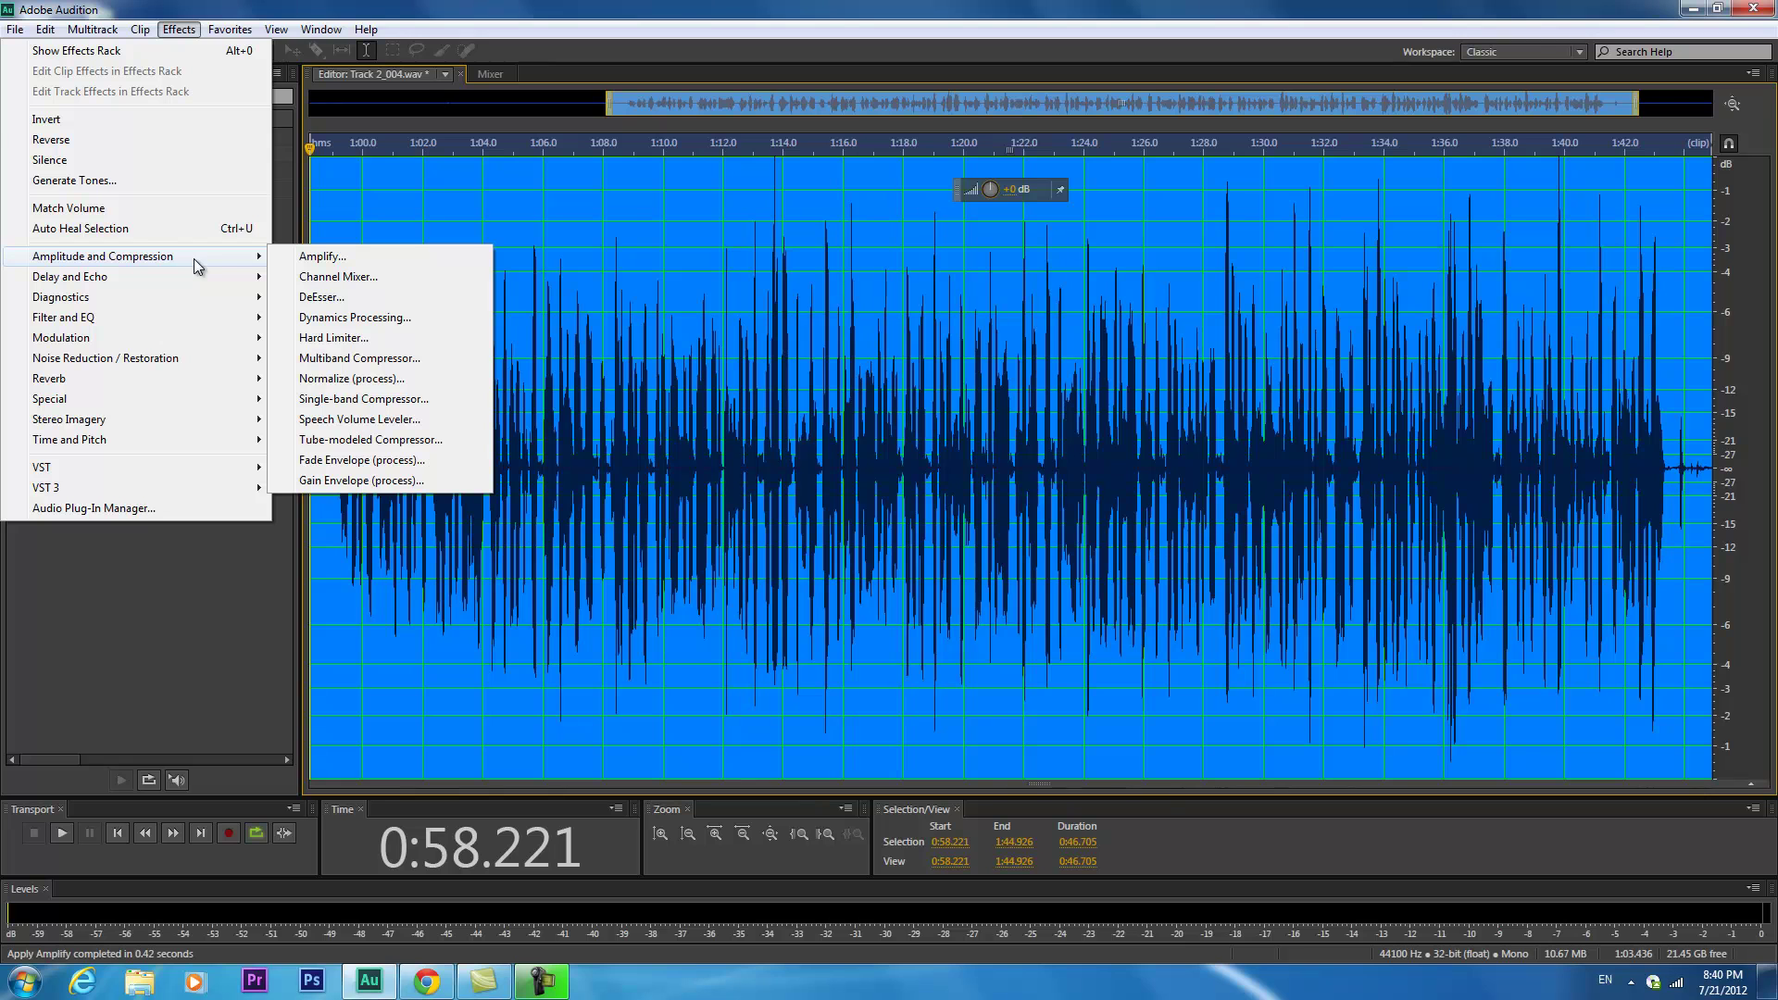
{"action": "left_click", "coordinate": [413, 444]}
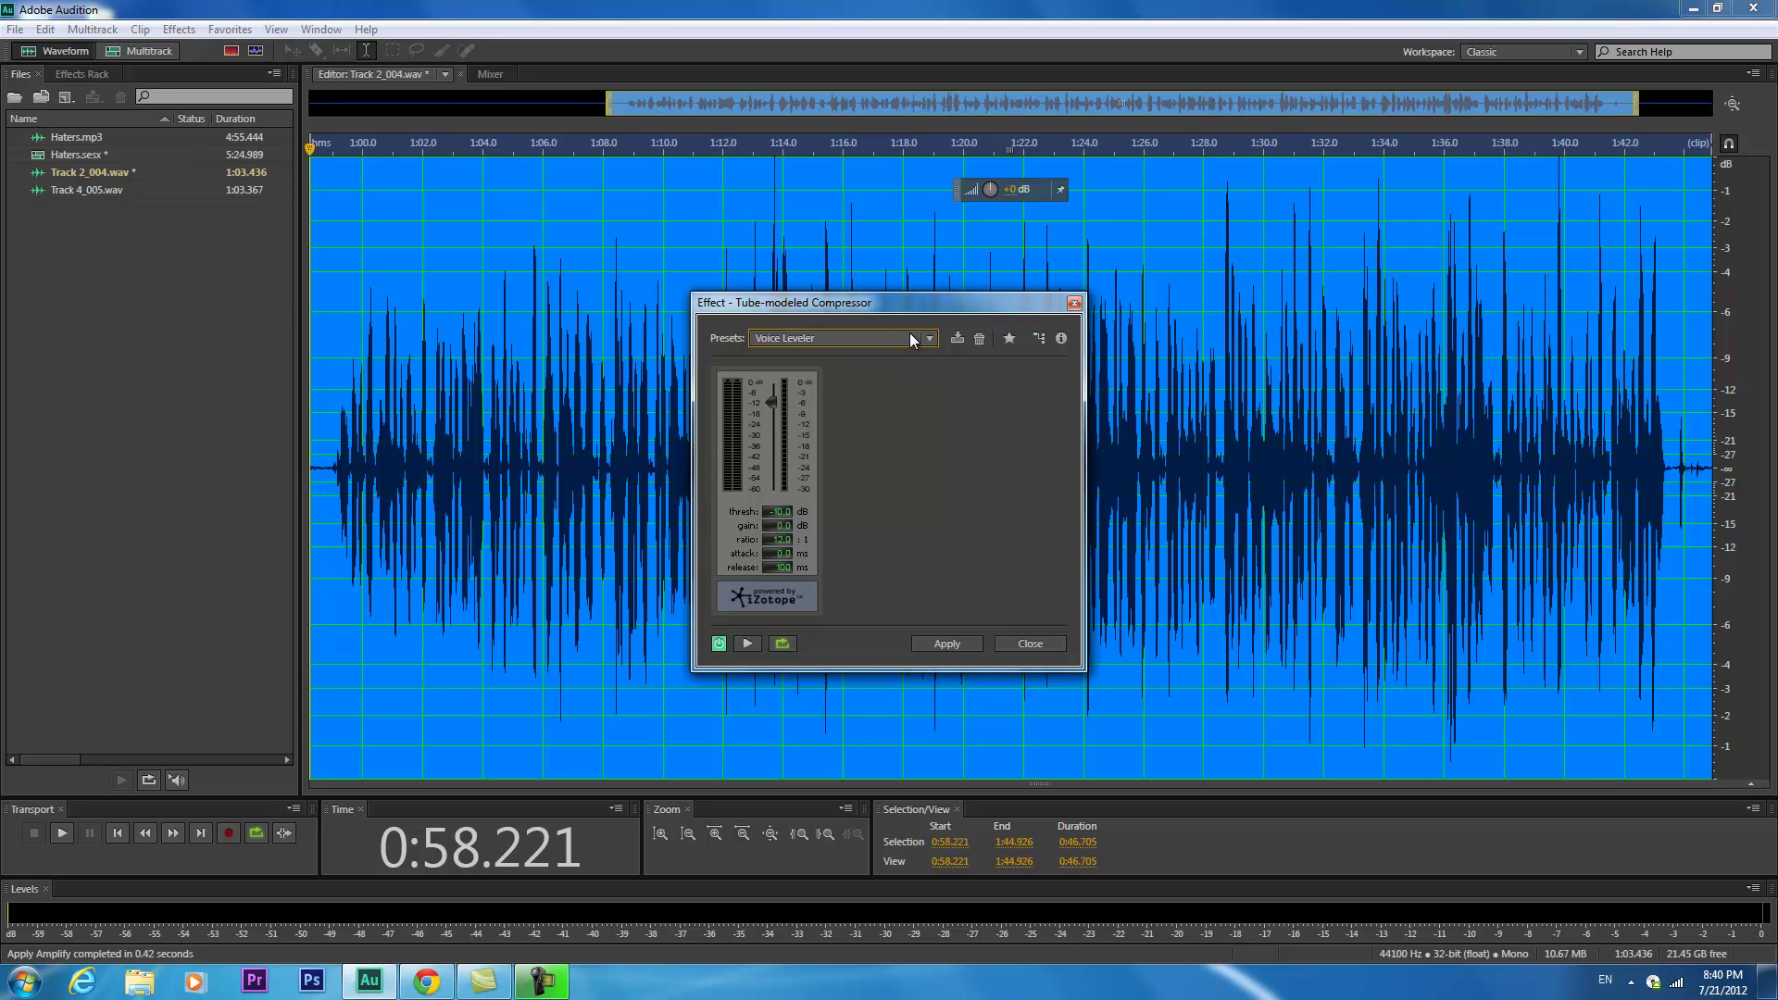
{"action": "left_click", "coordinate": [909, 335]}
{"action": "left_click", "coordinate": [909, 335]}
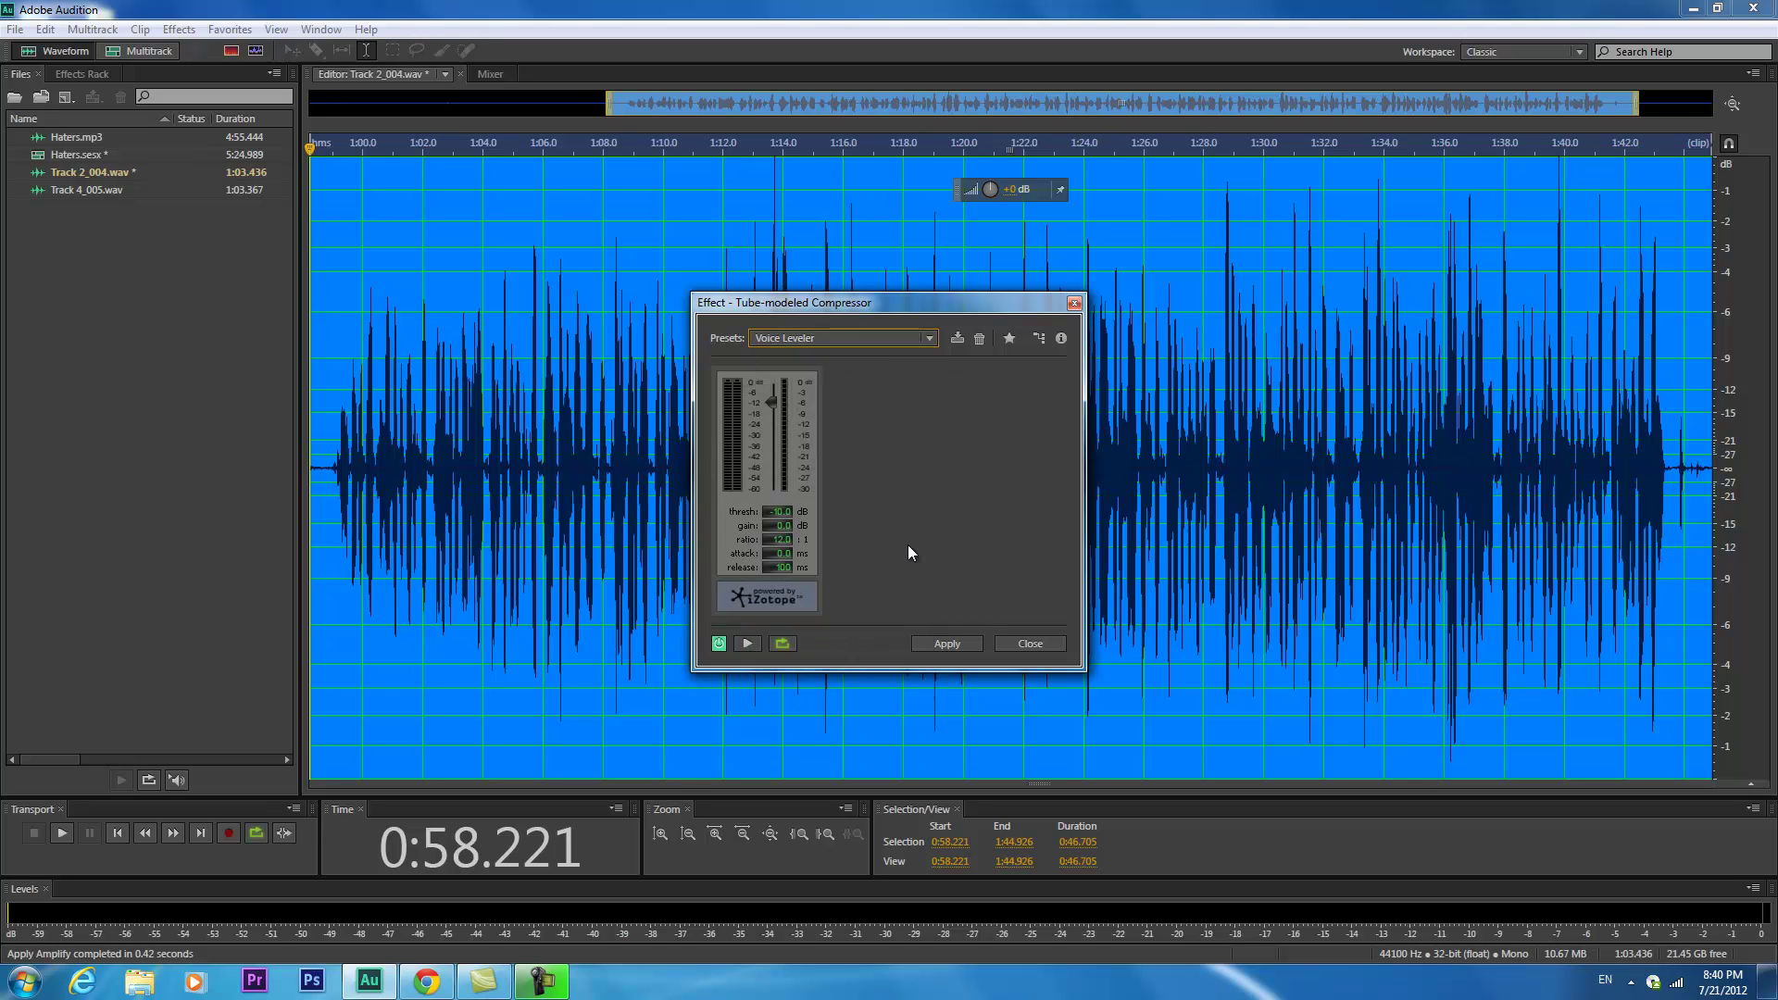
{"action": "left_click", "coordinate": [934, 644]}
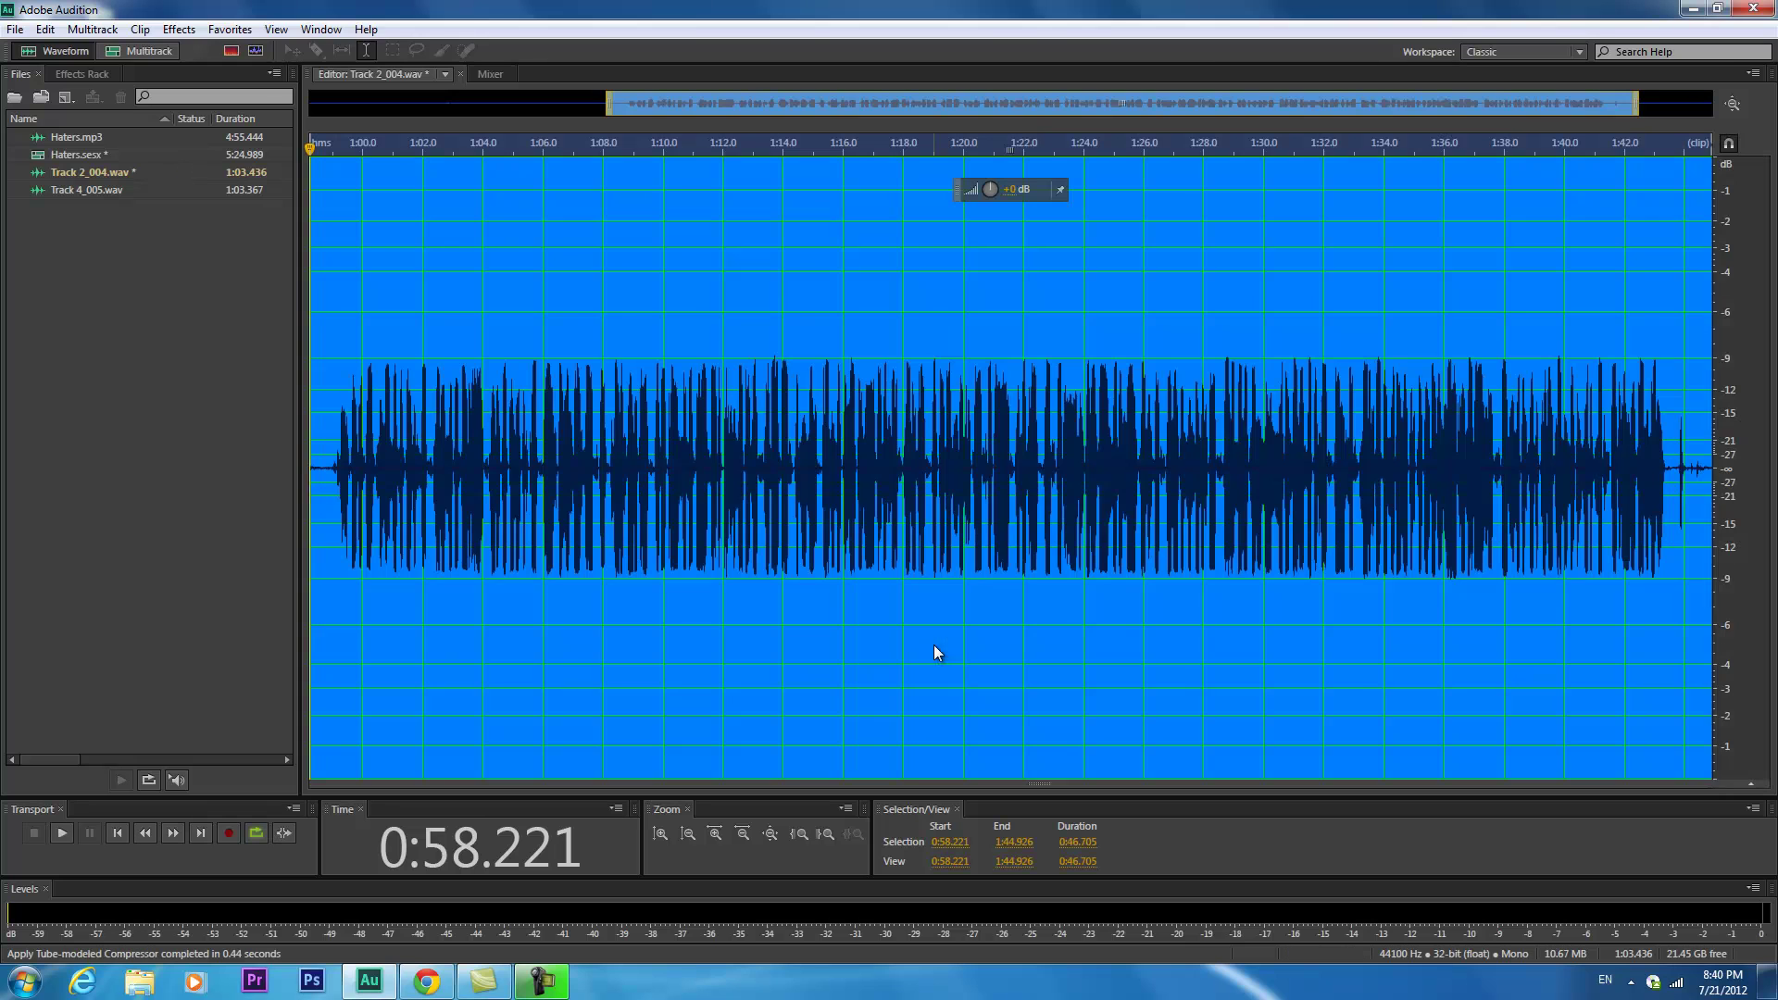
Apply the Waves CLA-3A Mono compressor to the selected vocal with the gain set to 5.
{"action": "left_click", "coordinate": [179, 29]}
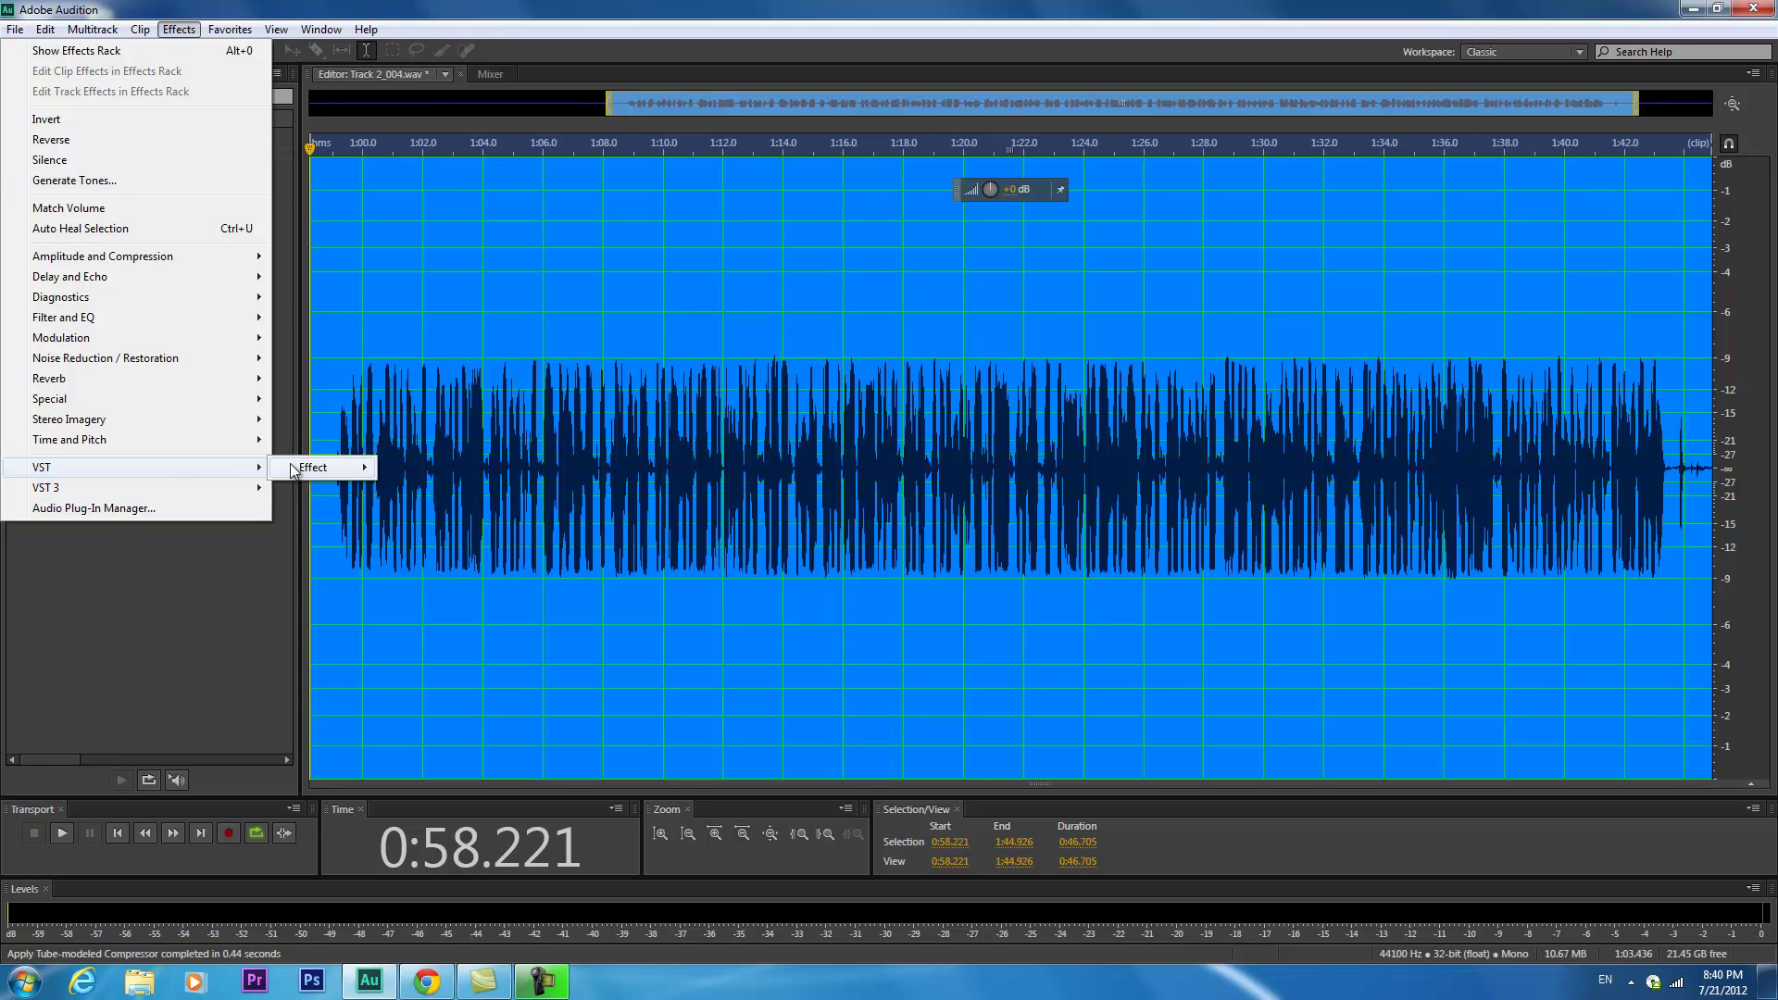
{"action": "mouse_move", "coordinate": [245, 490]}
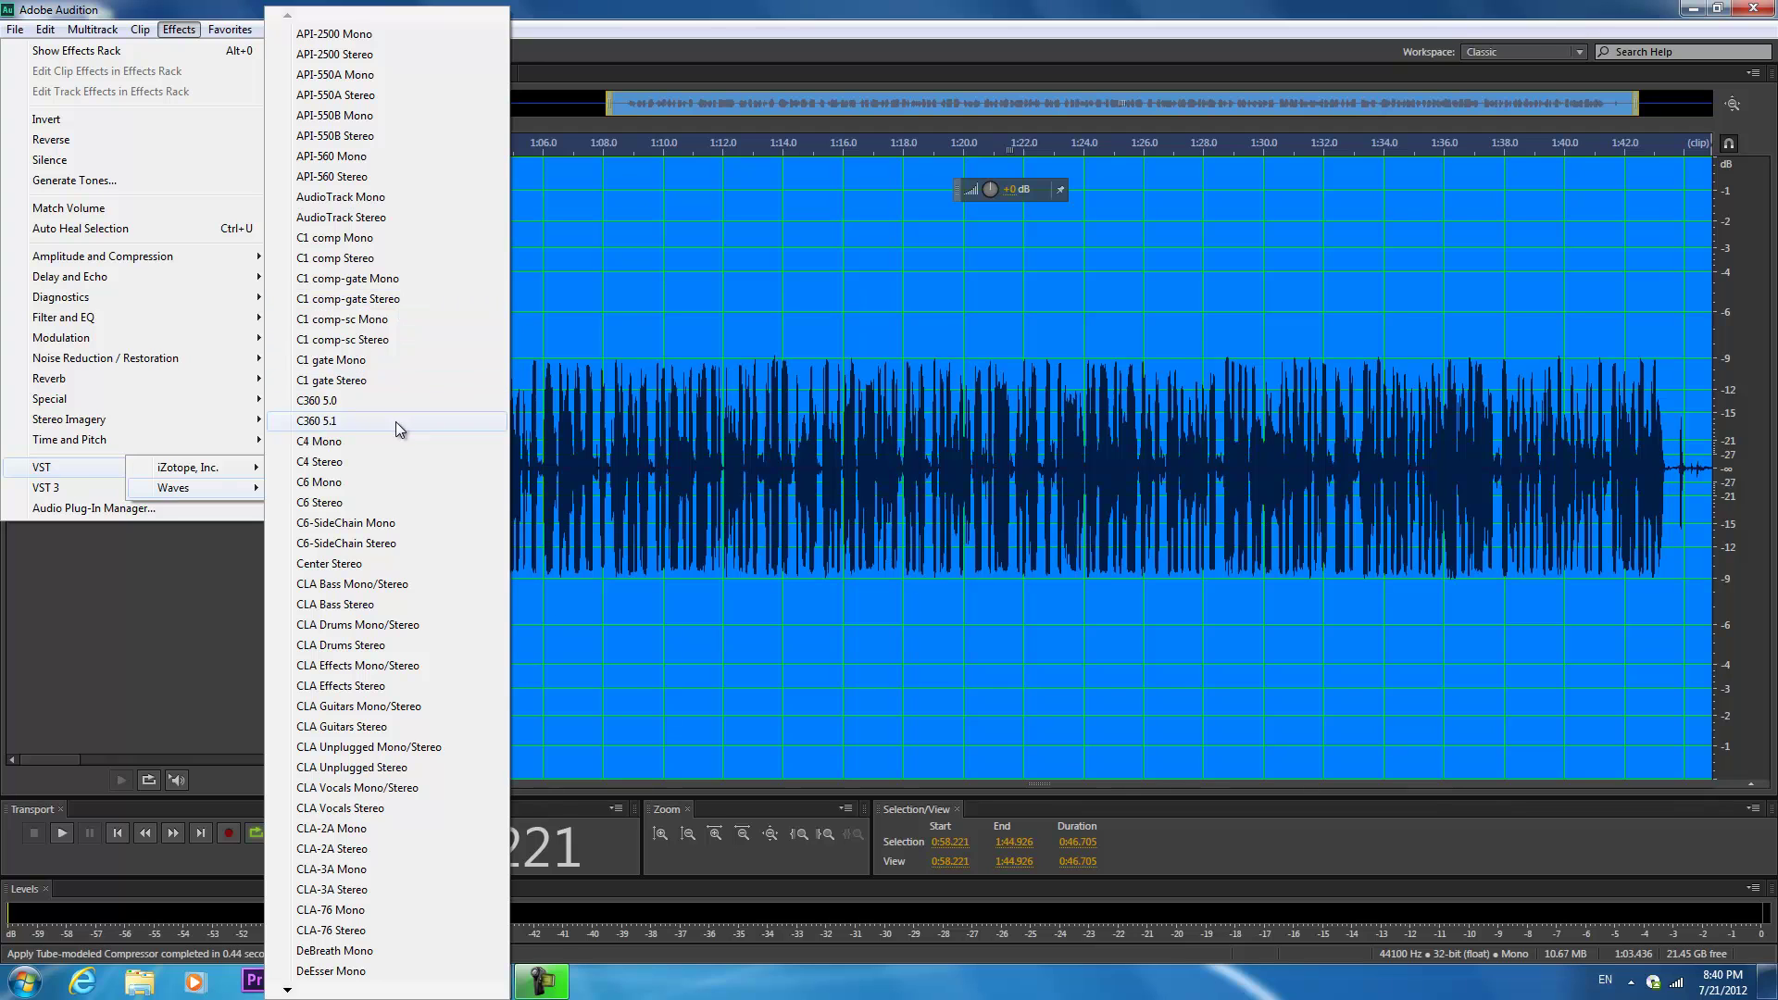
{"action": "left_click", "coordinate": [366, 870]}
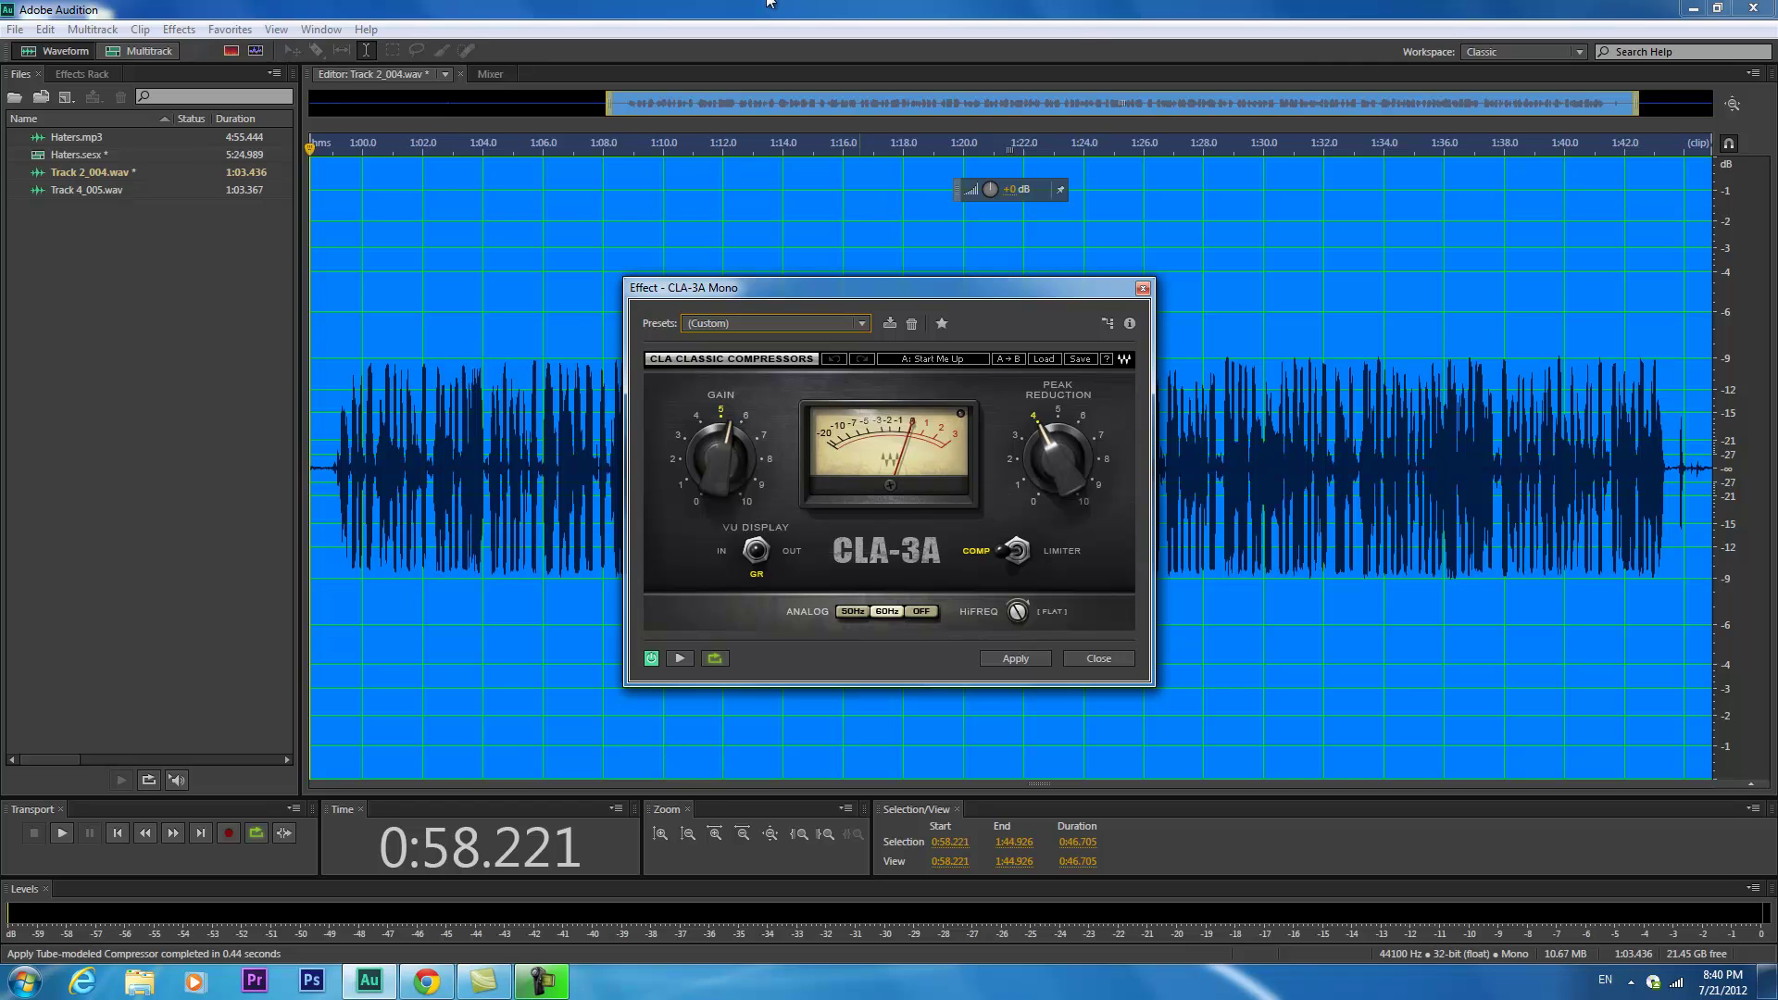
{"action": "left_click", "coordinate": [724, 463]}
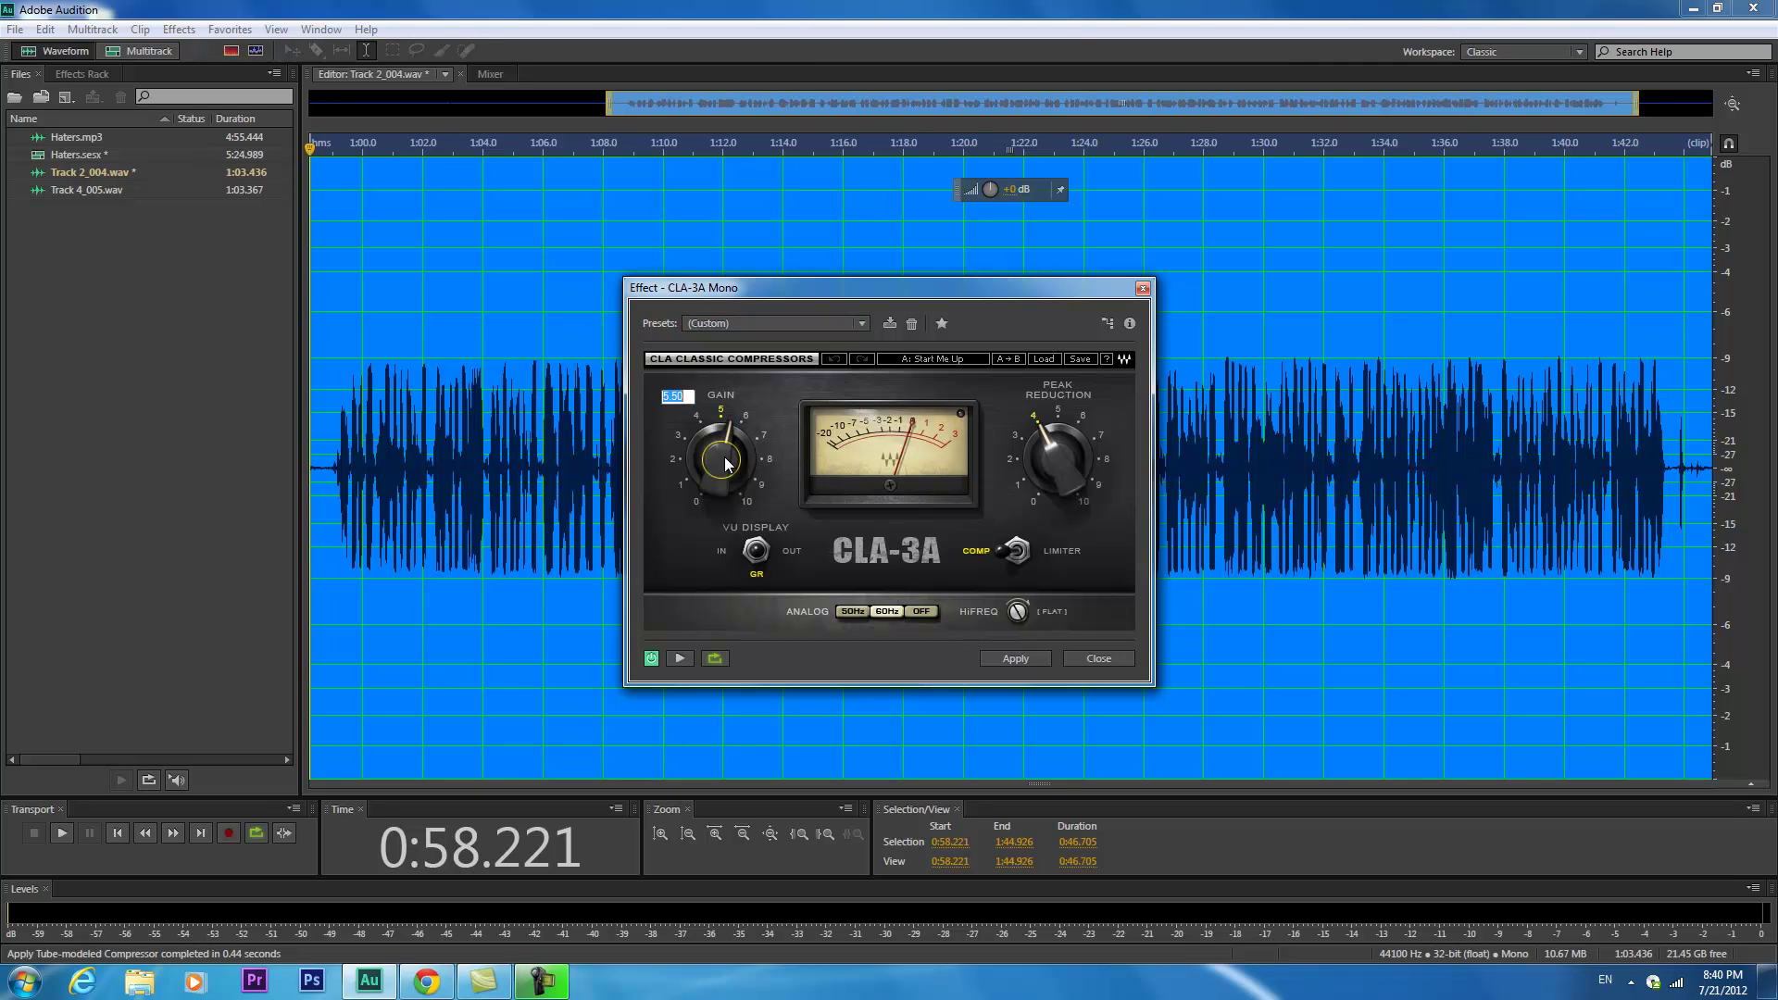
{"action": "type", "text": "5"}
{"action": "key", "text": "Return"}
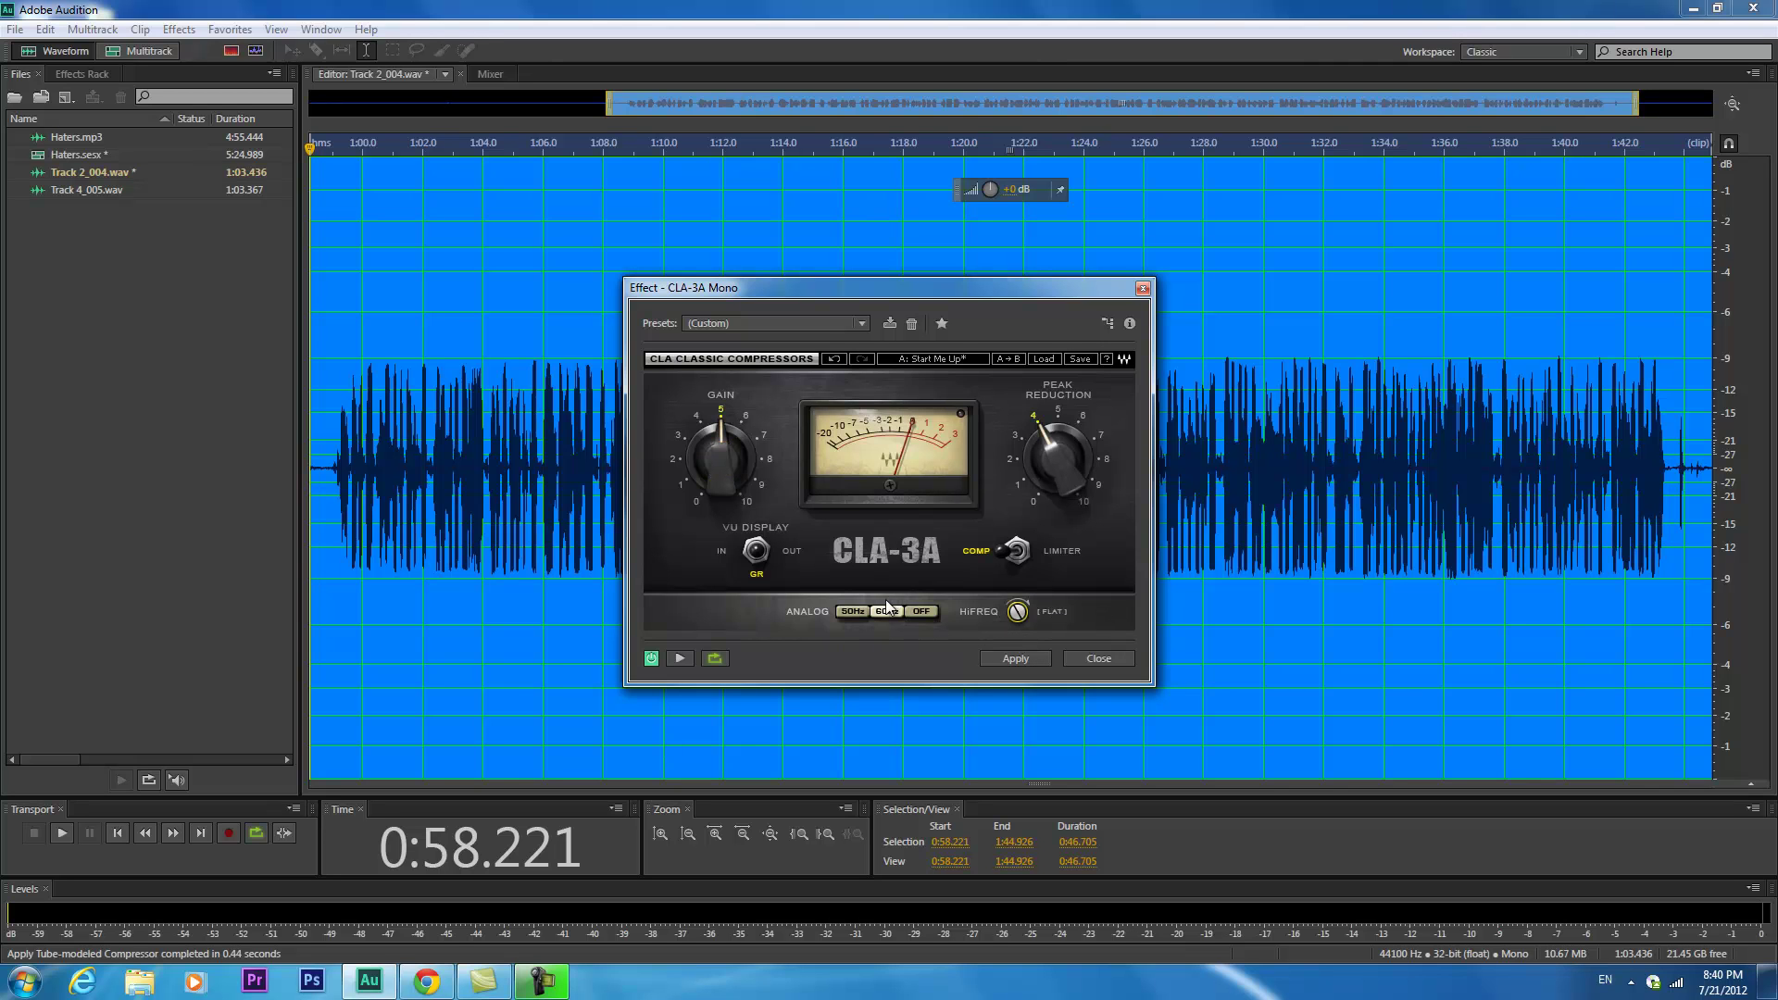
{"action": "left_click", "coordinate": [1015, 658]}
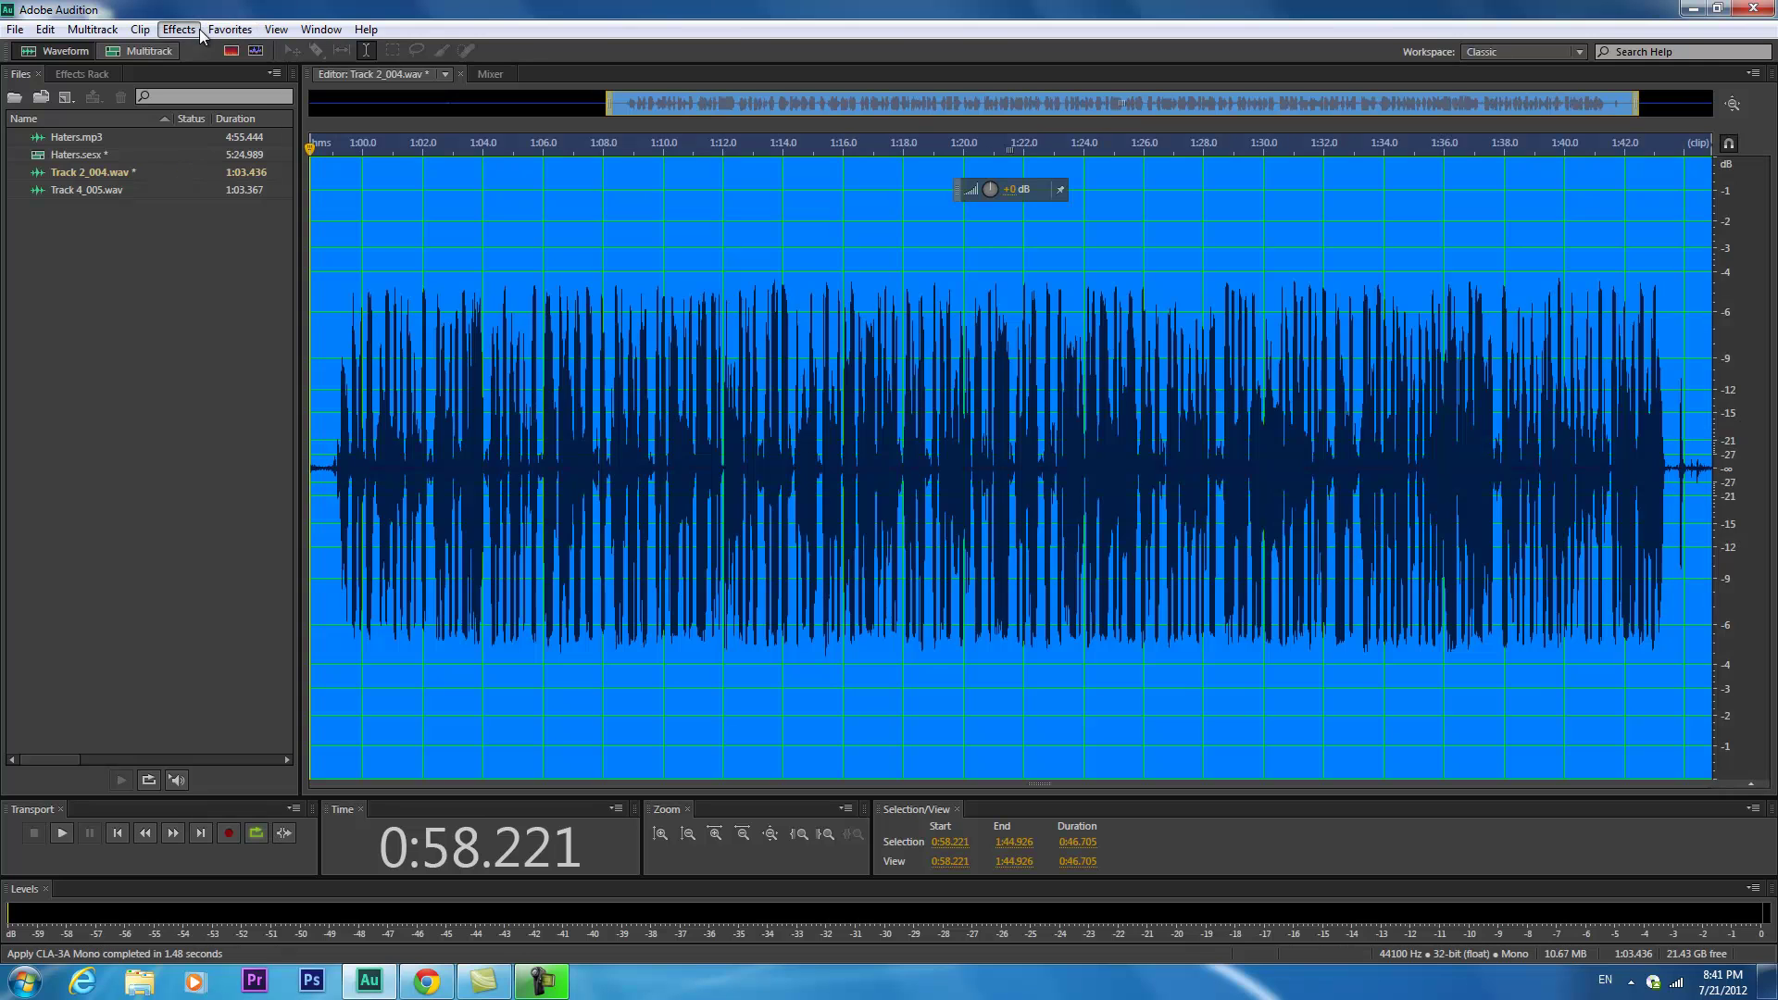
Apply the Hard Limiter with the Light preset to the selected vocal.
{"action": "left_click", "coordinate": [198, 31]}
{"action": "mouse_move", "coordinate": [180, 263]}
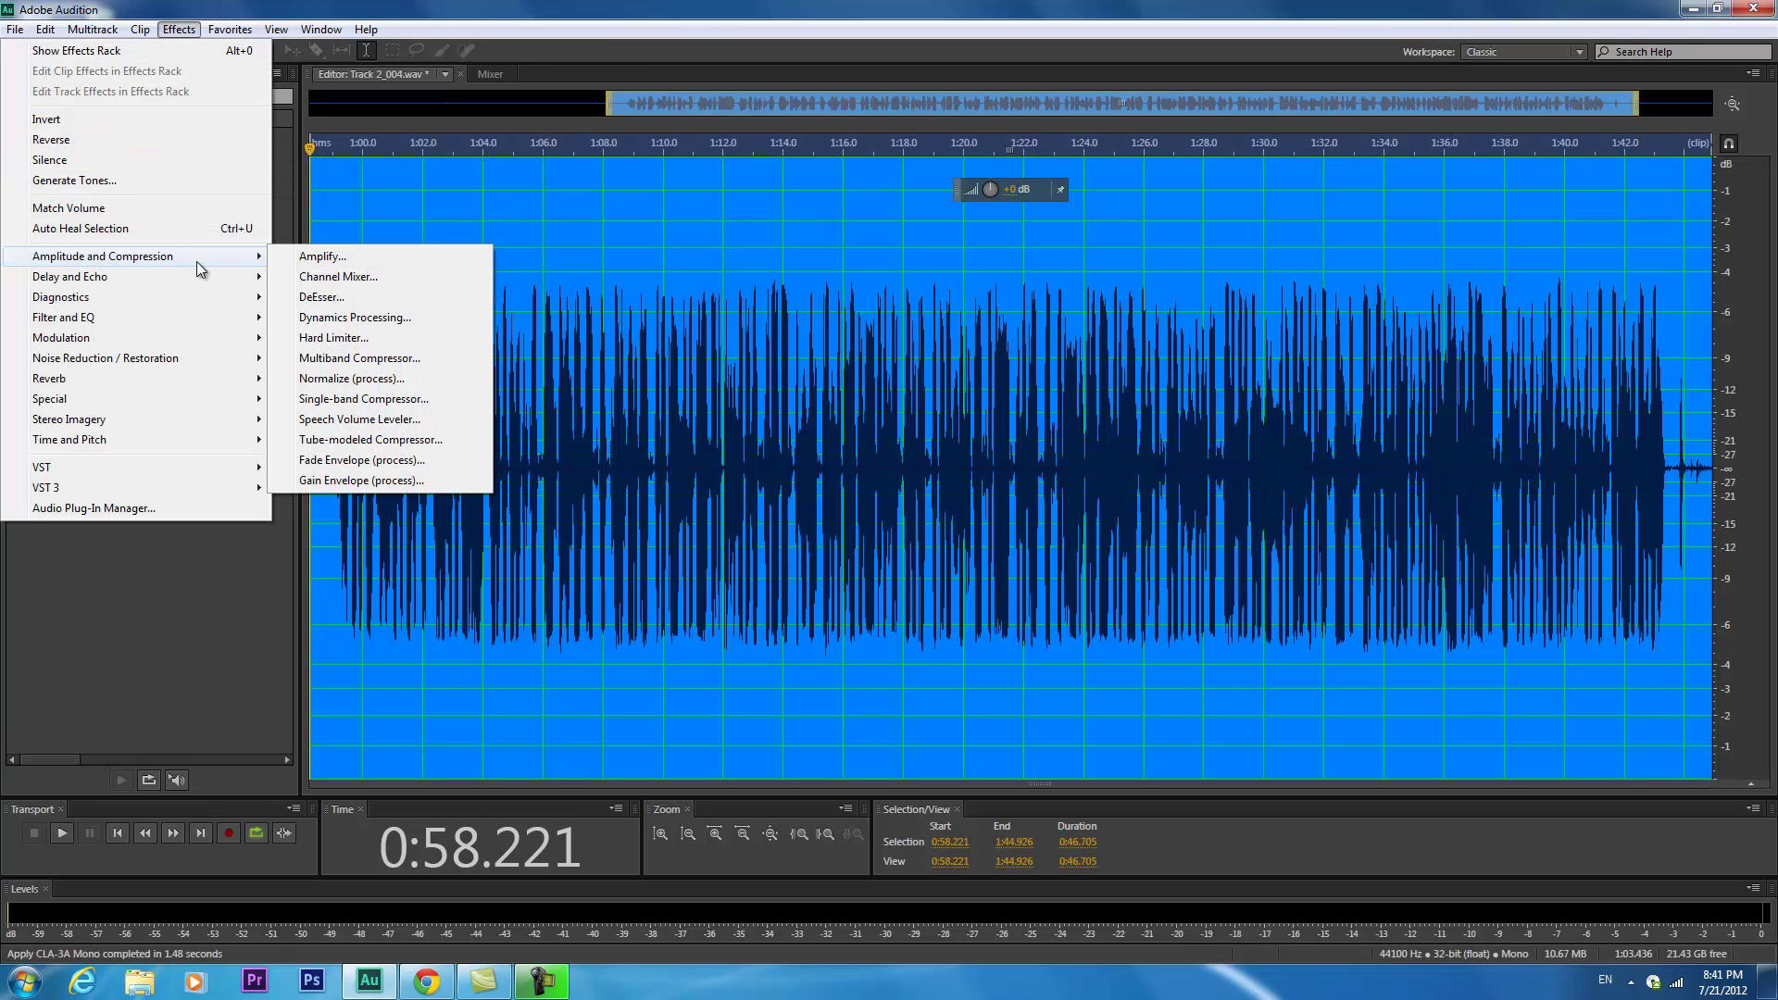
{"action": "left_click", "coordinate": [383, 335]}
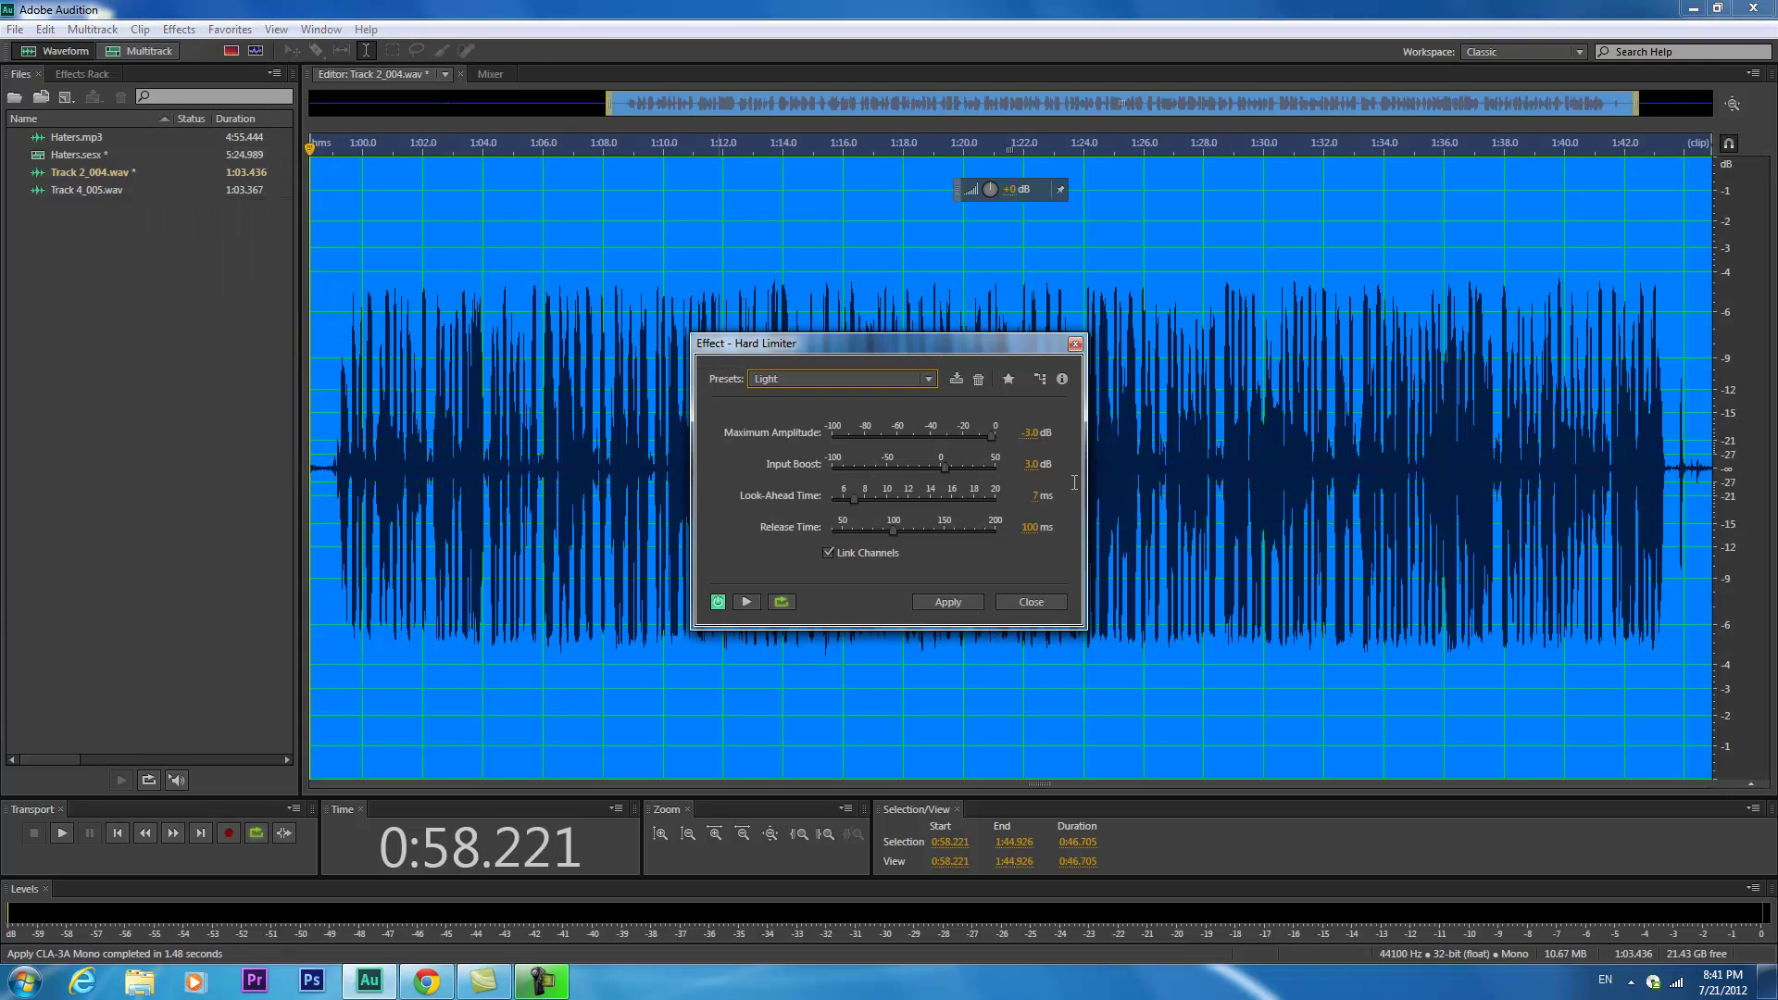
{"action": "left_click", "coordinate": [930, 381]}
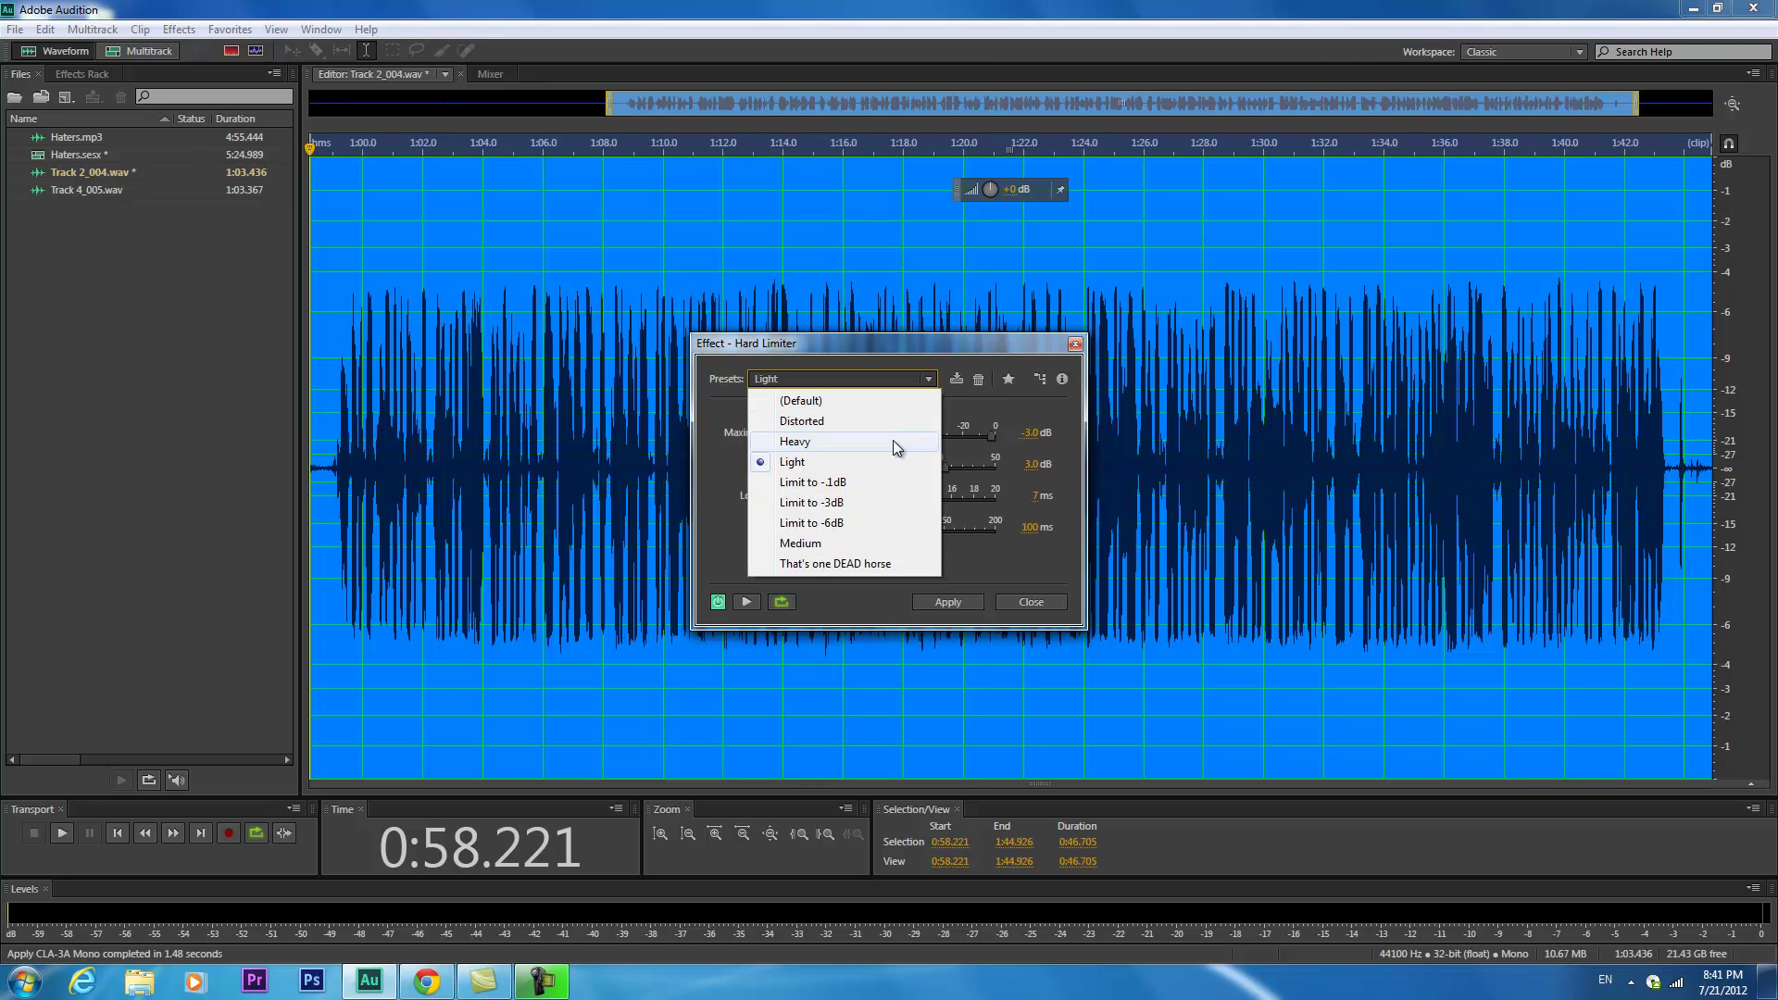
{"action": "left_click", "coordinate": [879, 463]}
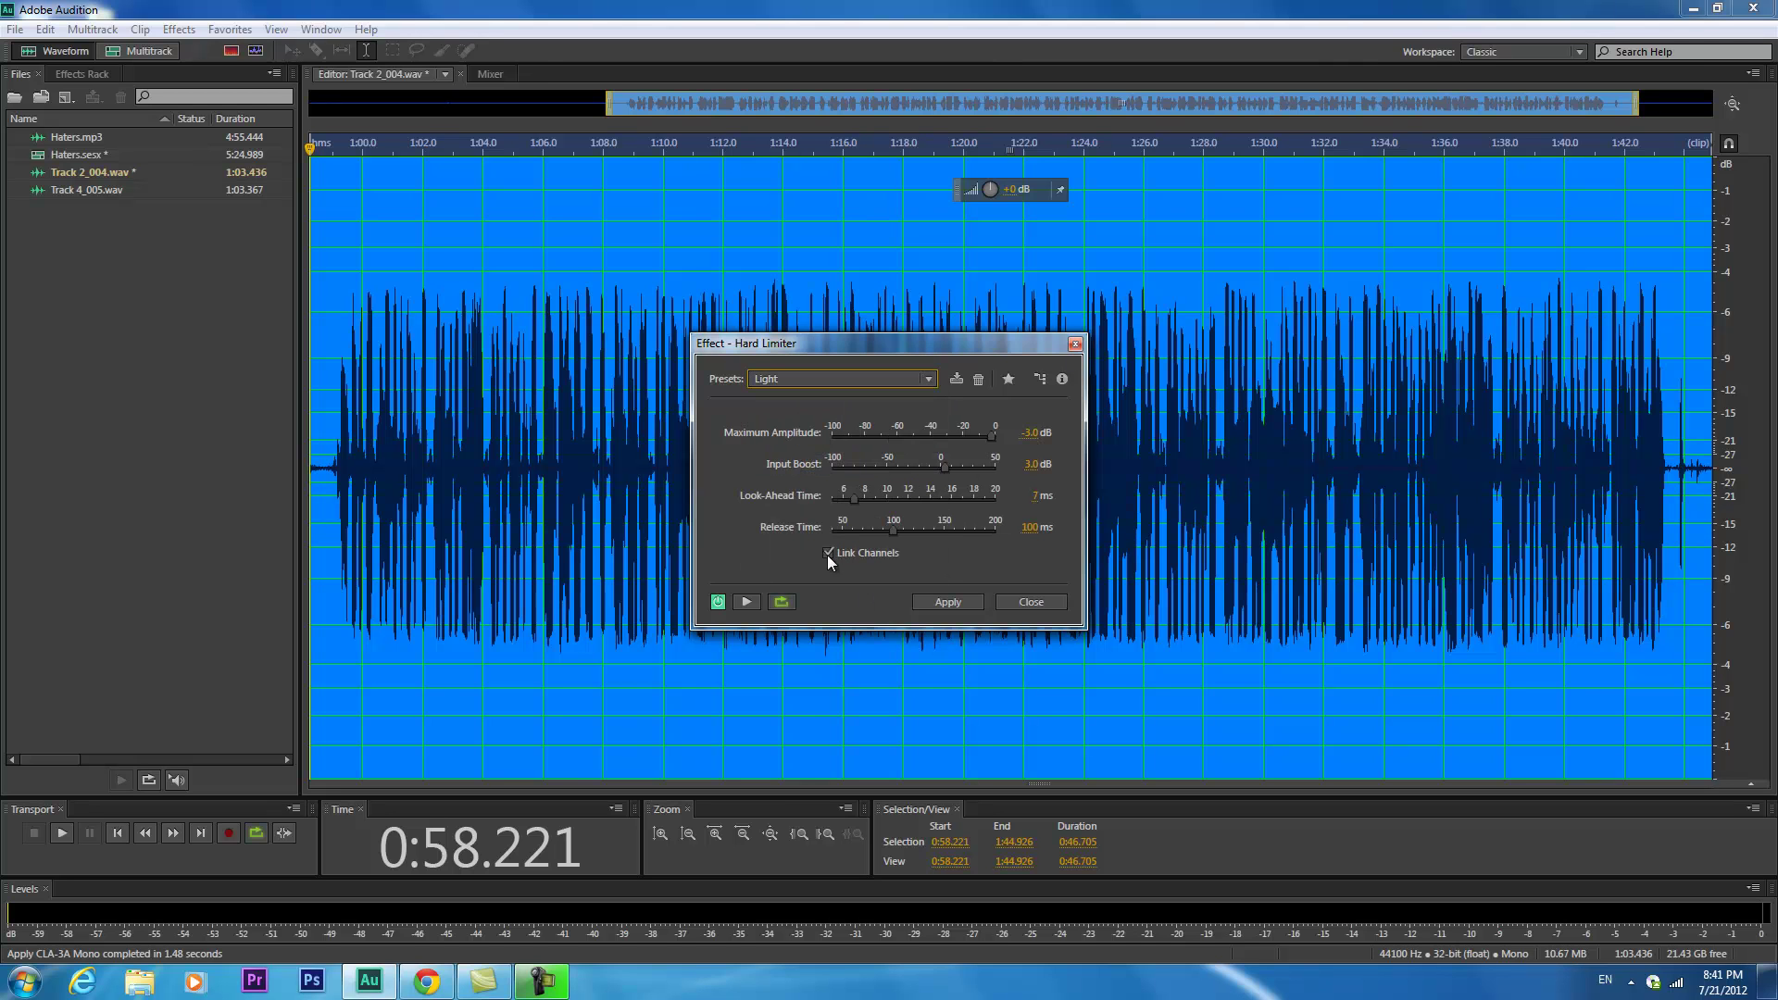
{"action": "left_click", "coordinate": [946, 603]}
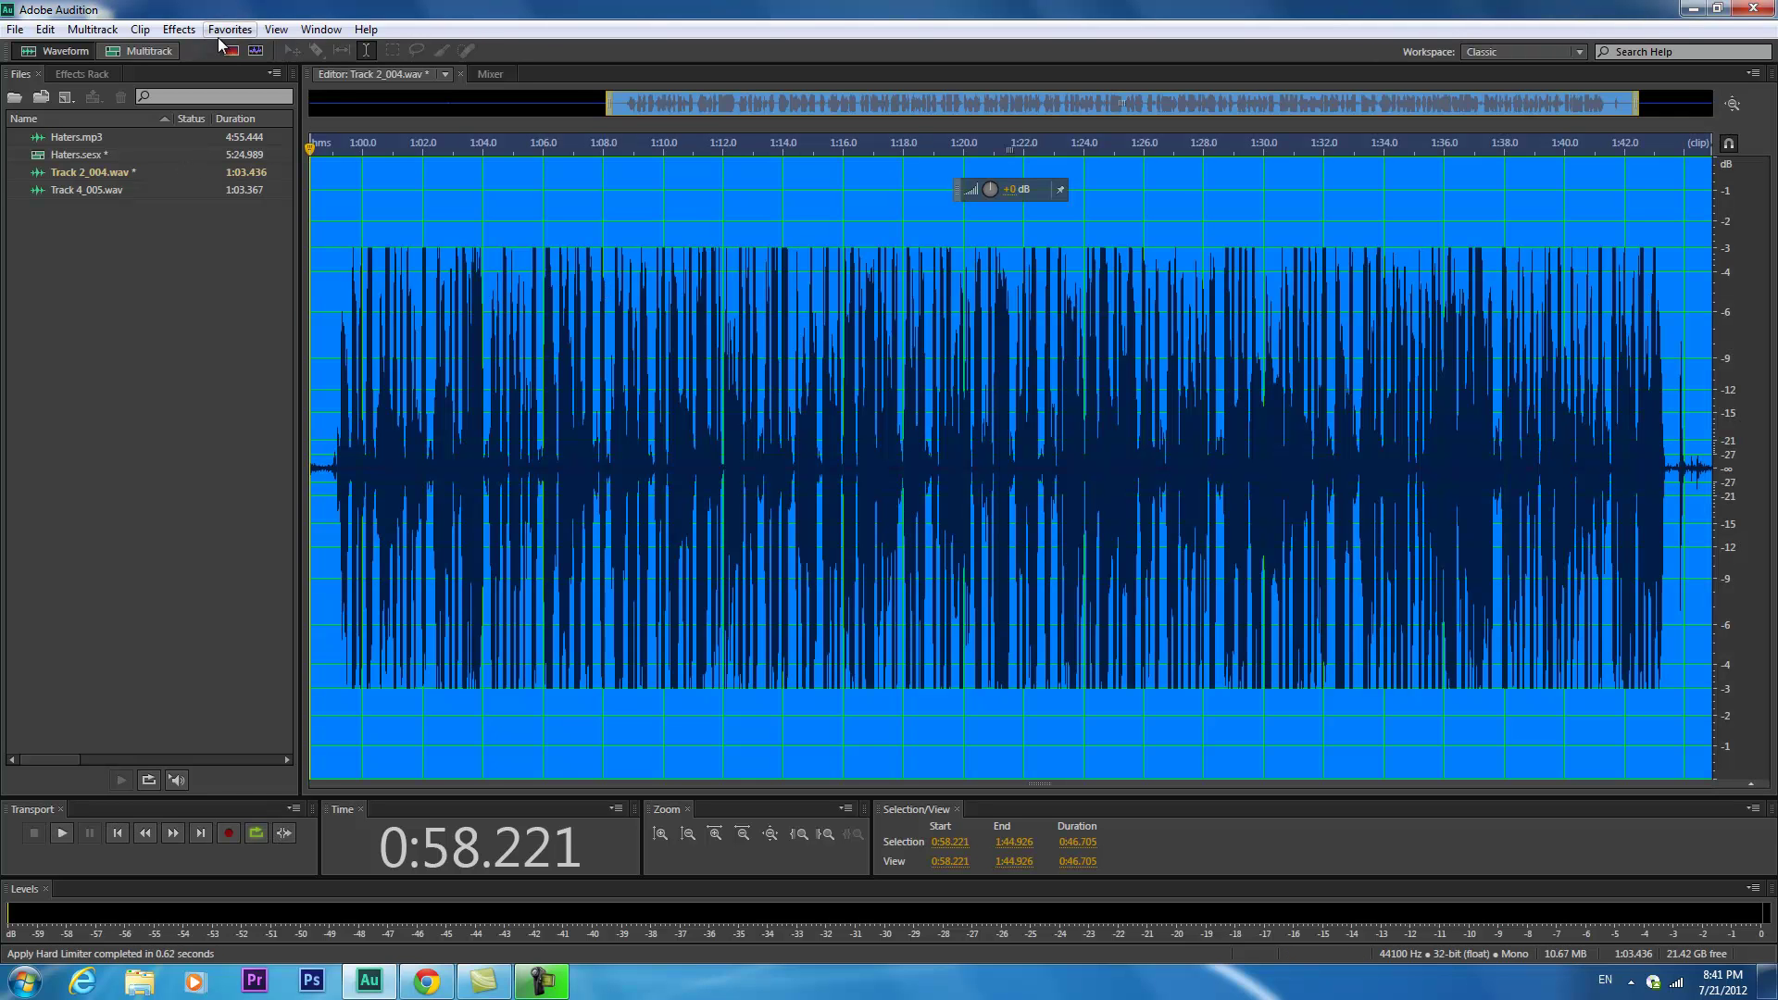
Apply the Parametric Equalizer to the selected vocal using its current custom curve.
{"action": "left_click", "coordinate": [180, 28]}
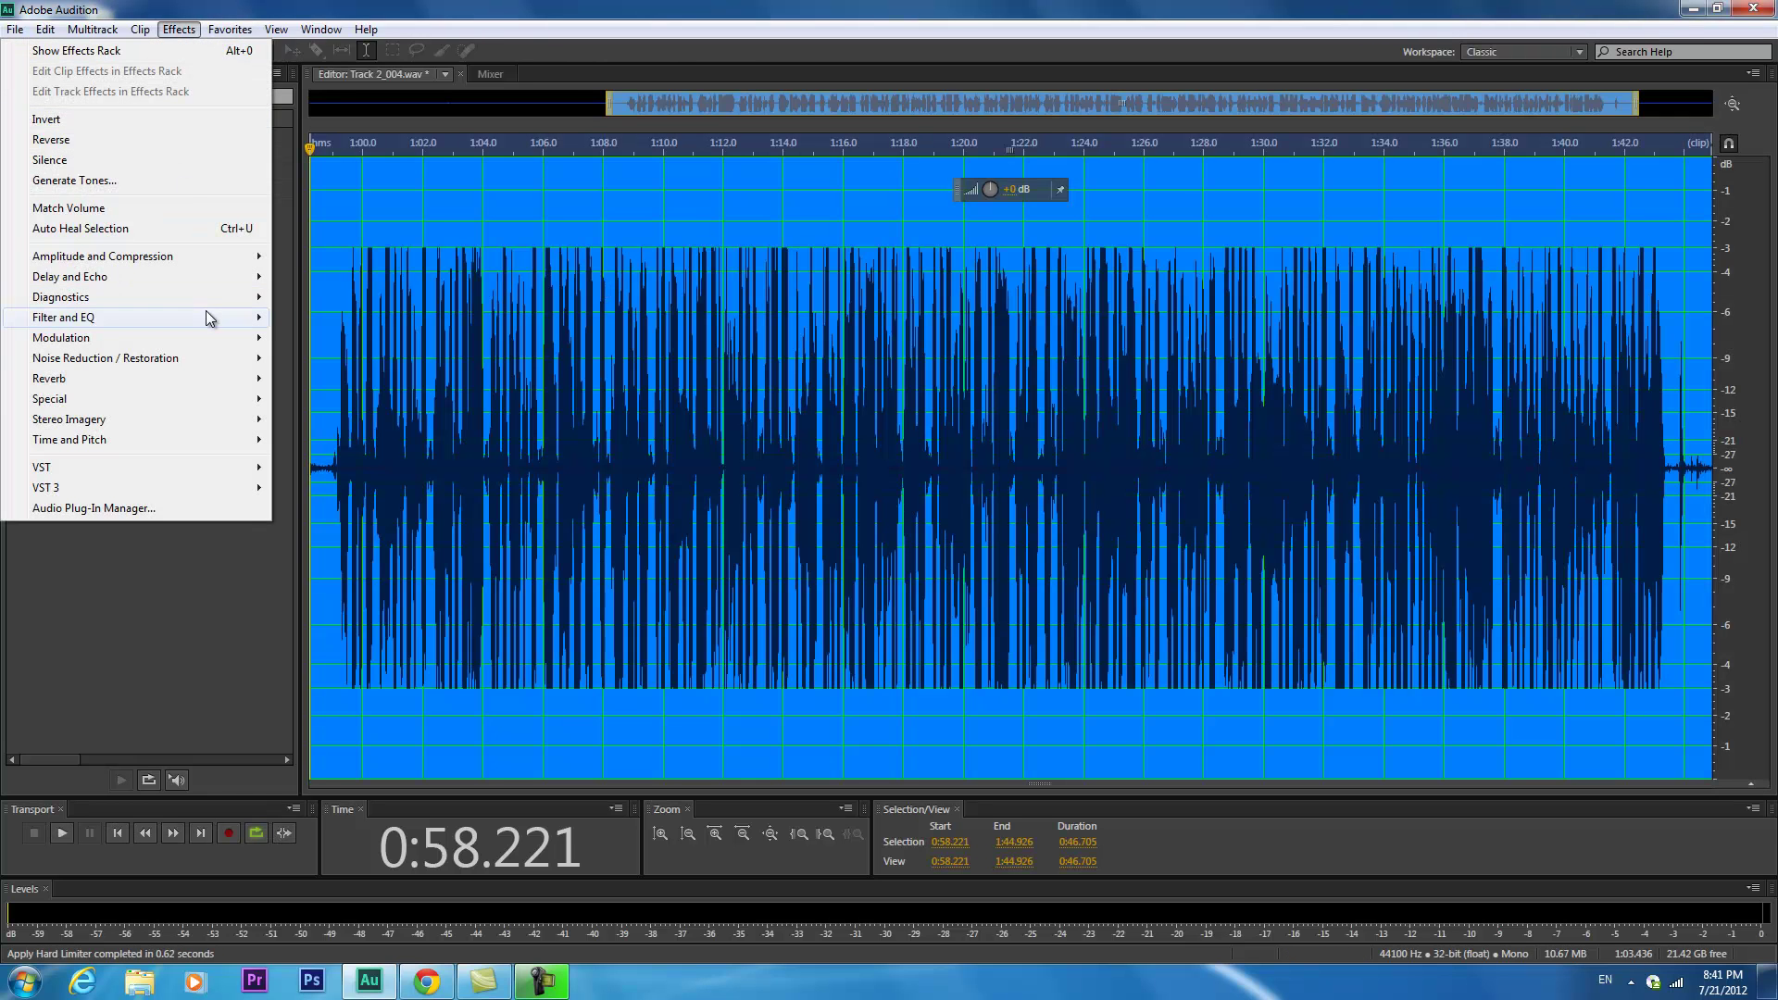
{"action": "mouse_move", "coordinate": [206, 319]}
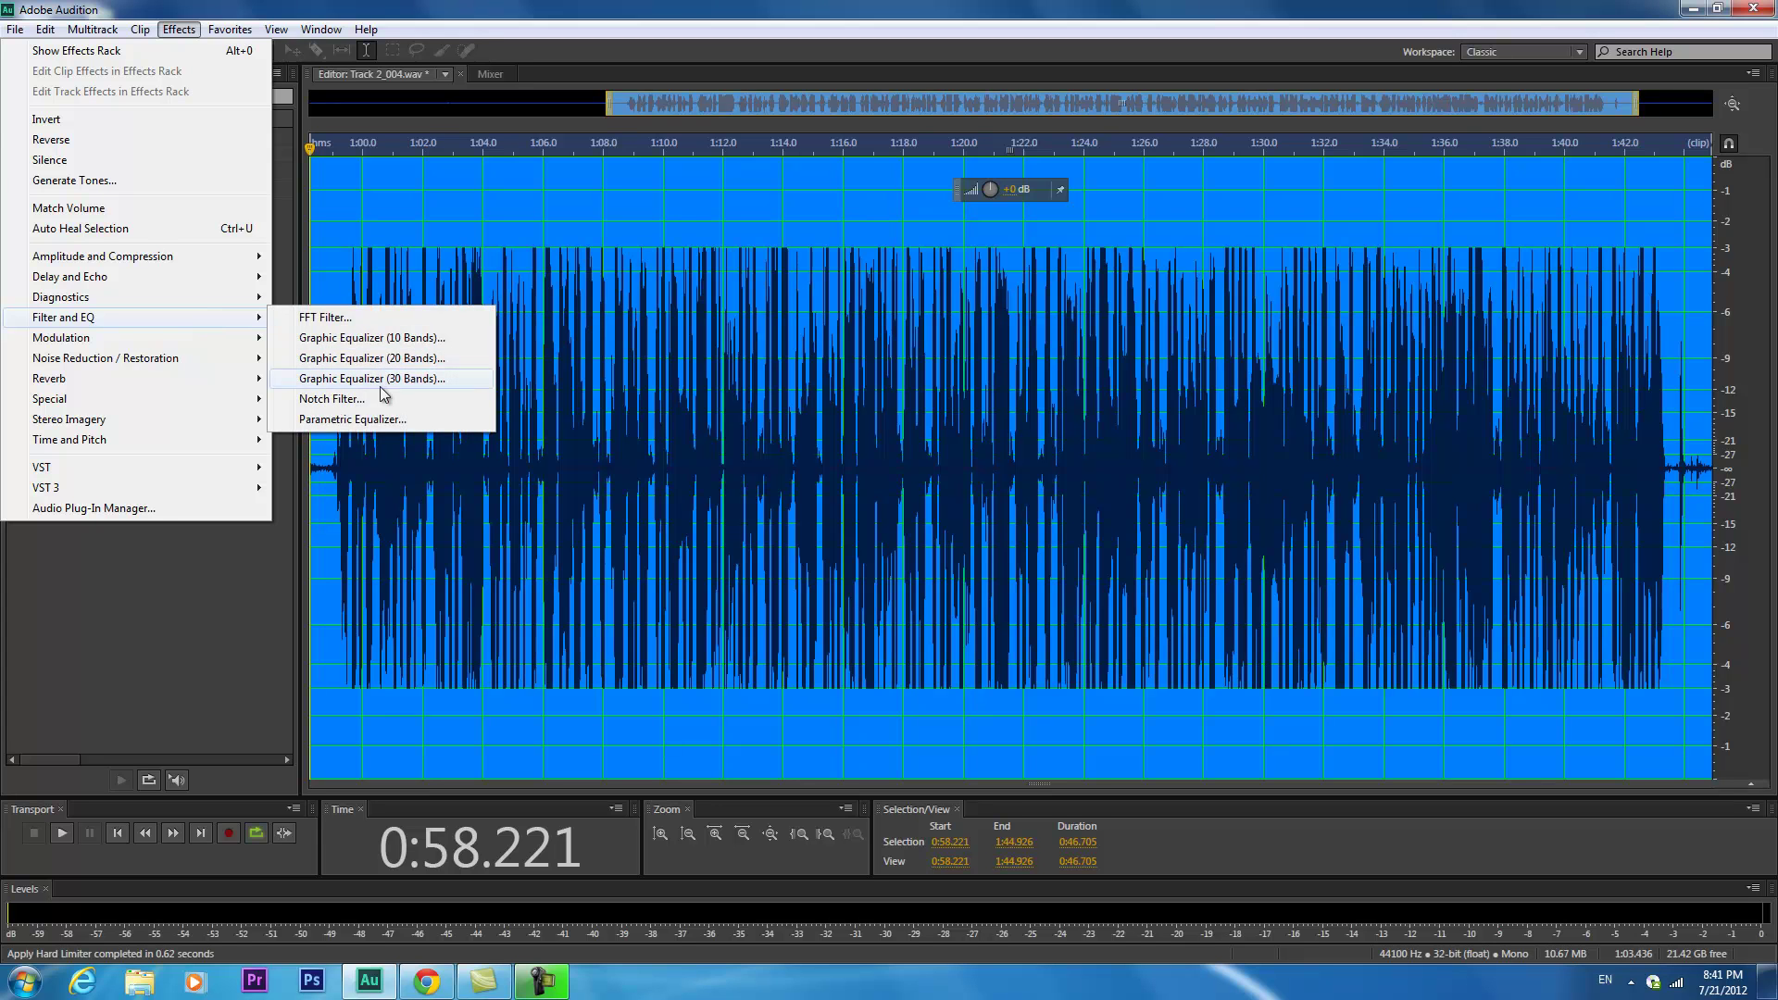
{"action": "left_click", "coordinate": [370, 421]}
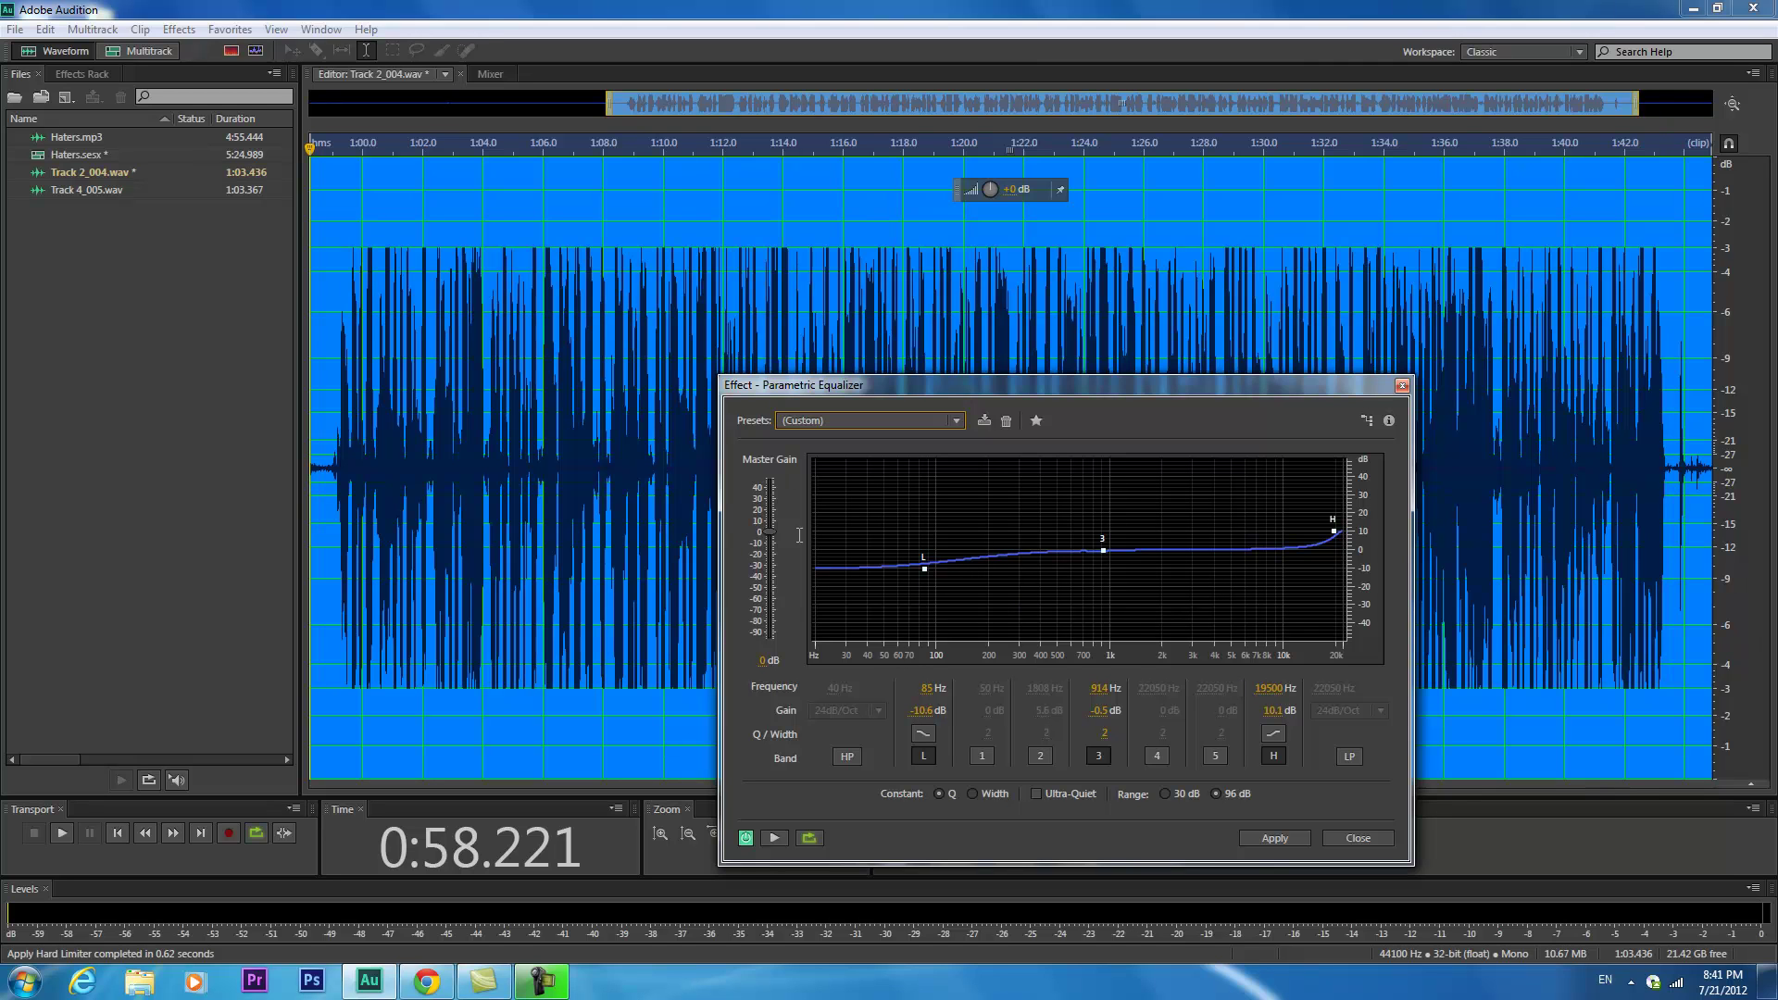
{"action": "left_click", "coordinate": [1288, 842]}
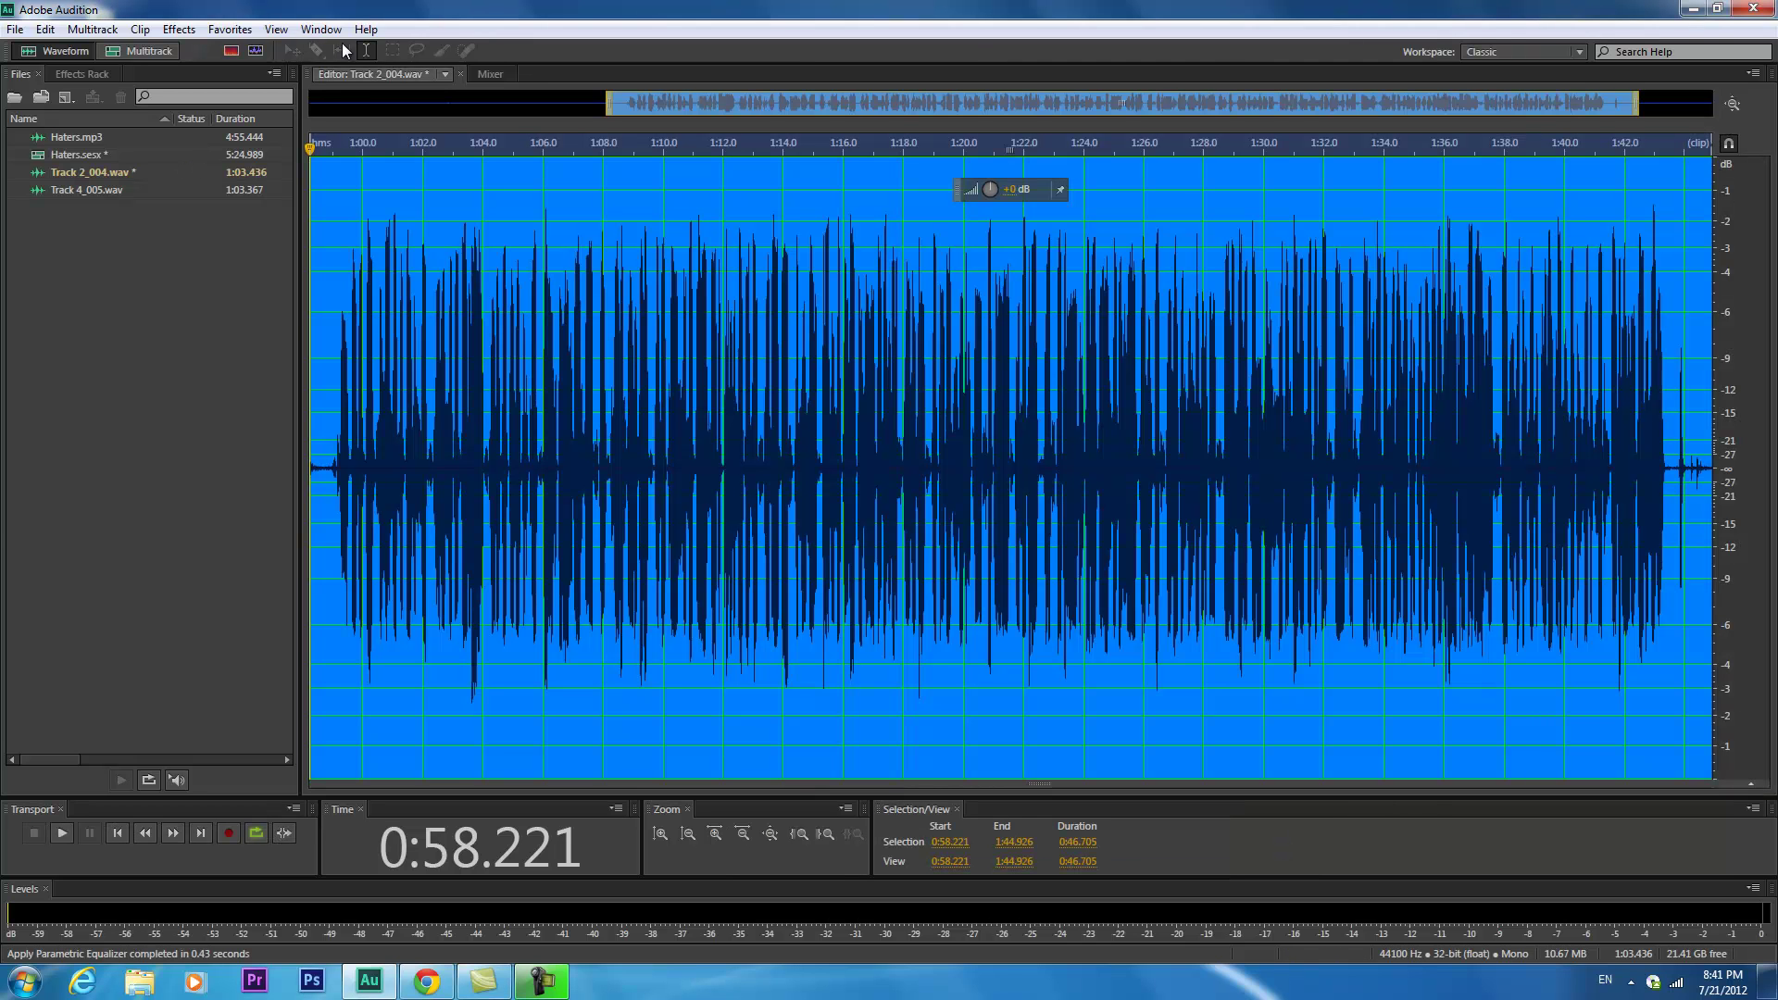
Apply the Waves GTR Stomp 2 Mono effect with its Reverb pedal to the vocal, checking the mix, predelay, time and tone settings.
{"action": "left_click", "coordinate": [178, 29]}
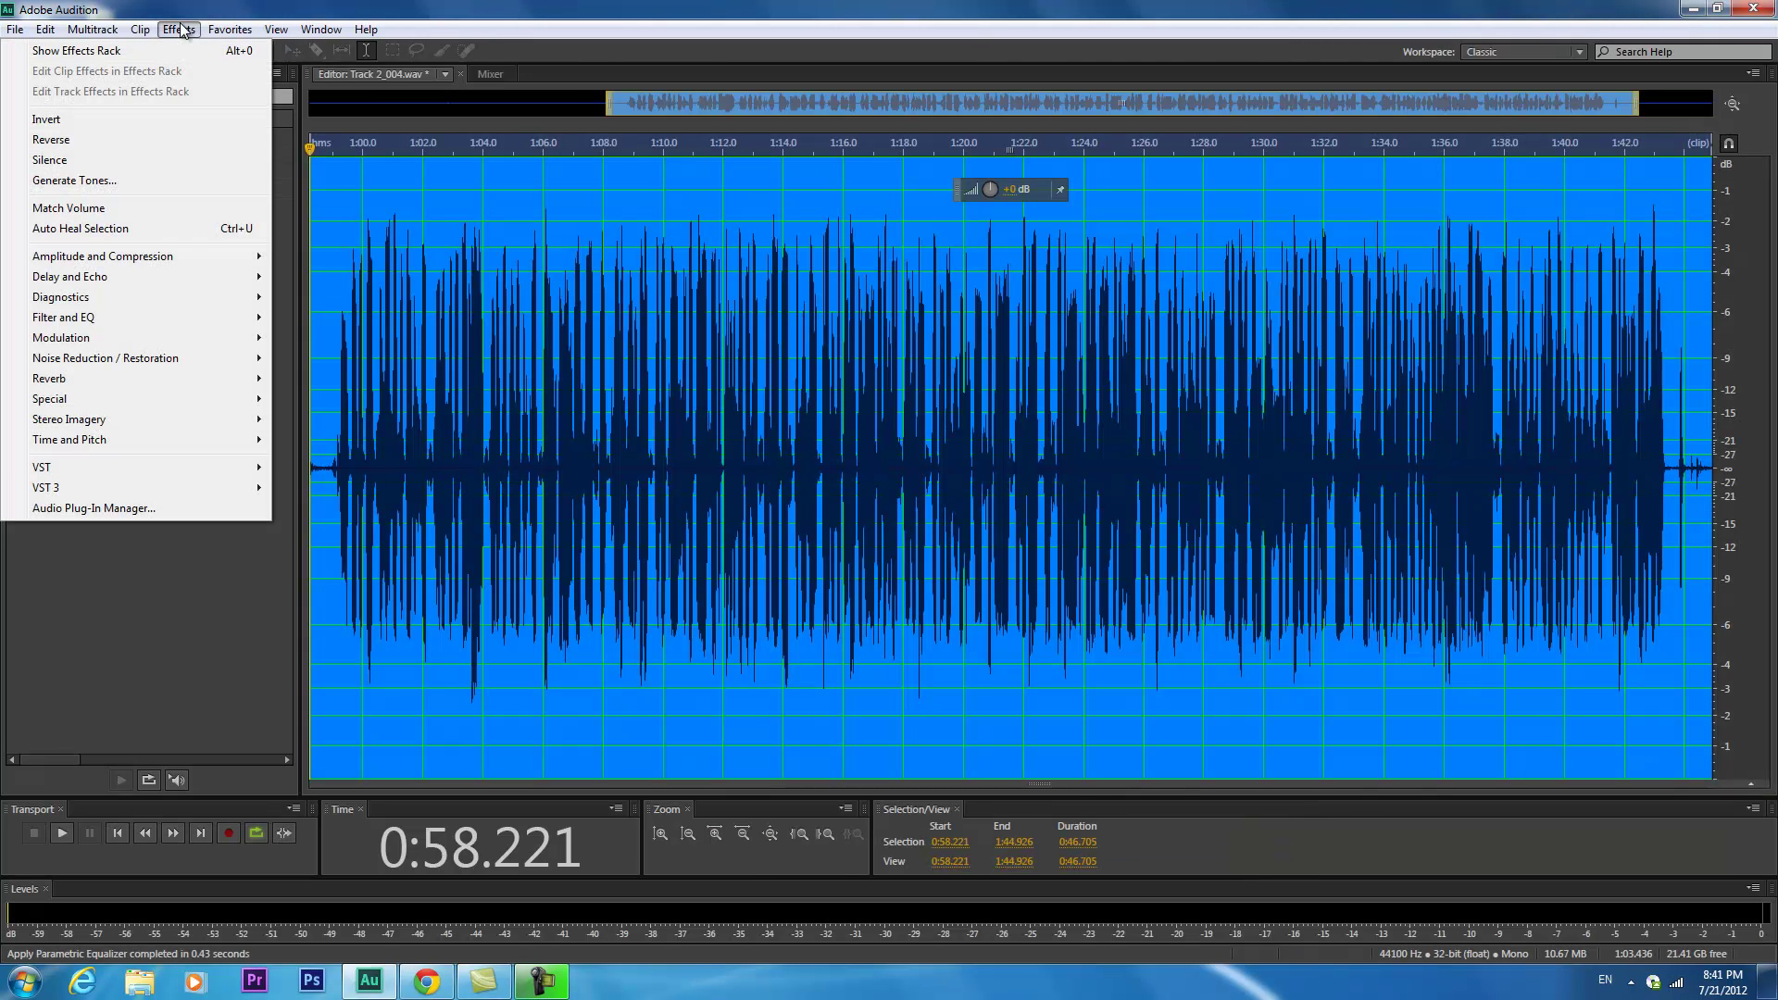
{"action": "mouse_move", "coordinate": [239, 474]}
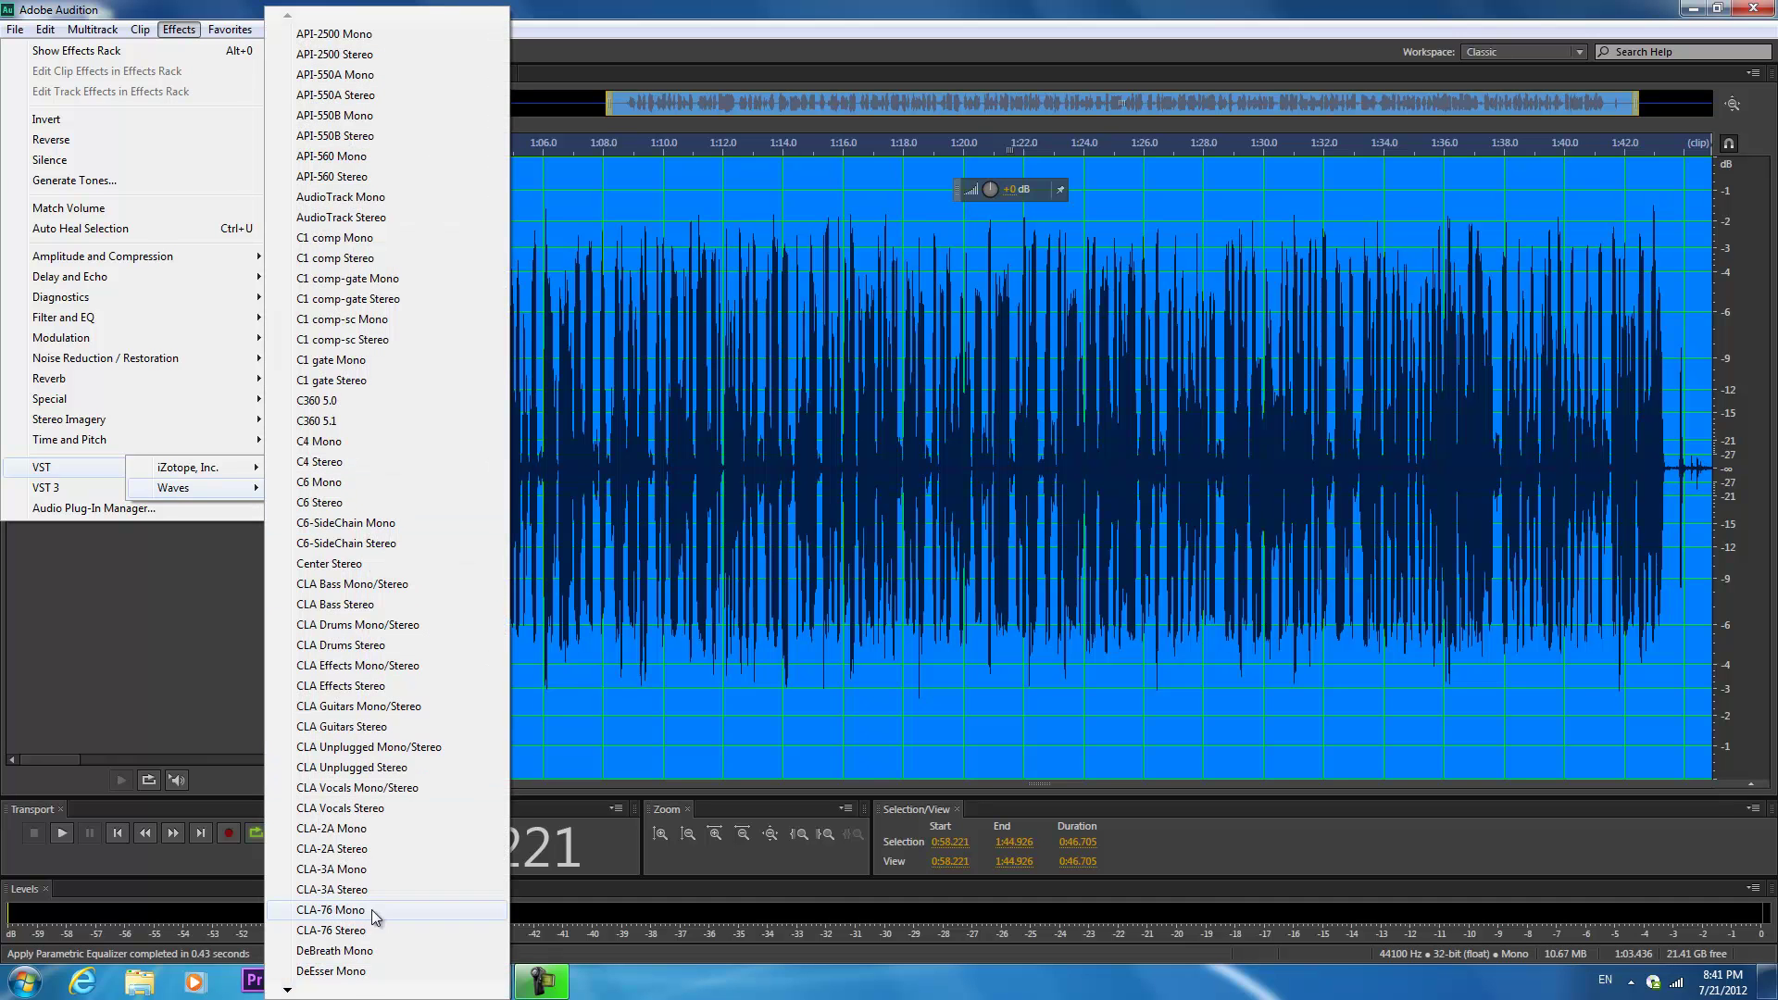
{"action": "mouse_move", "coordinate": [288, 990]}
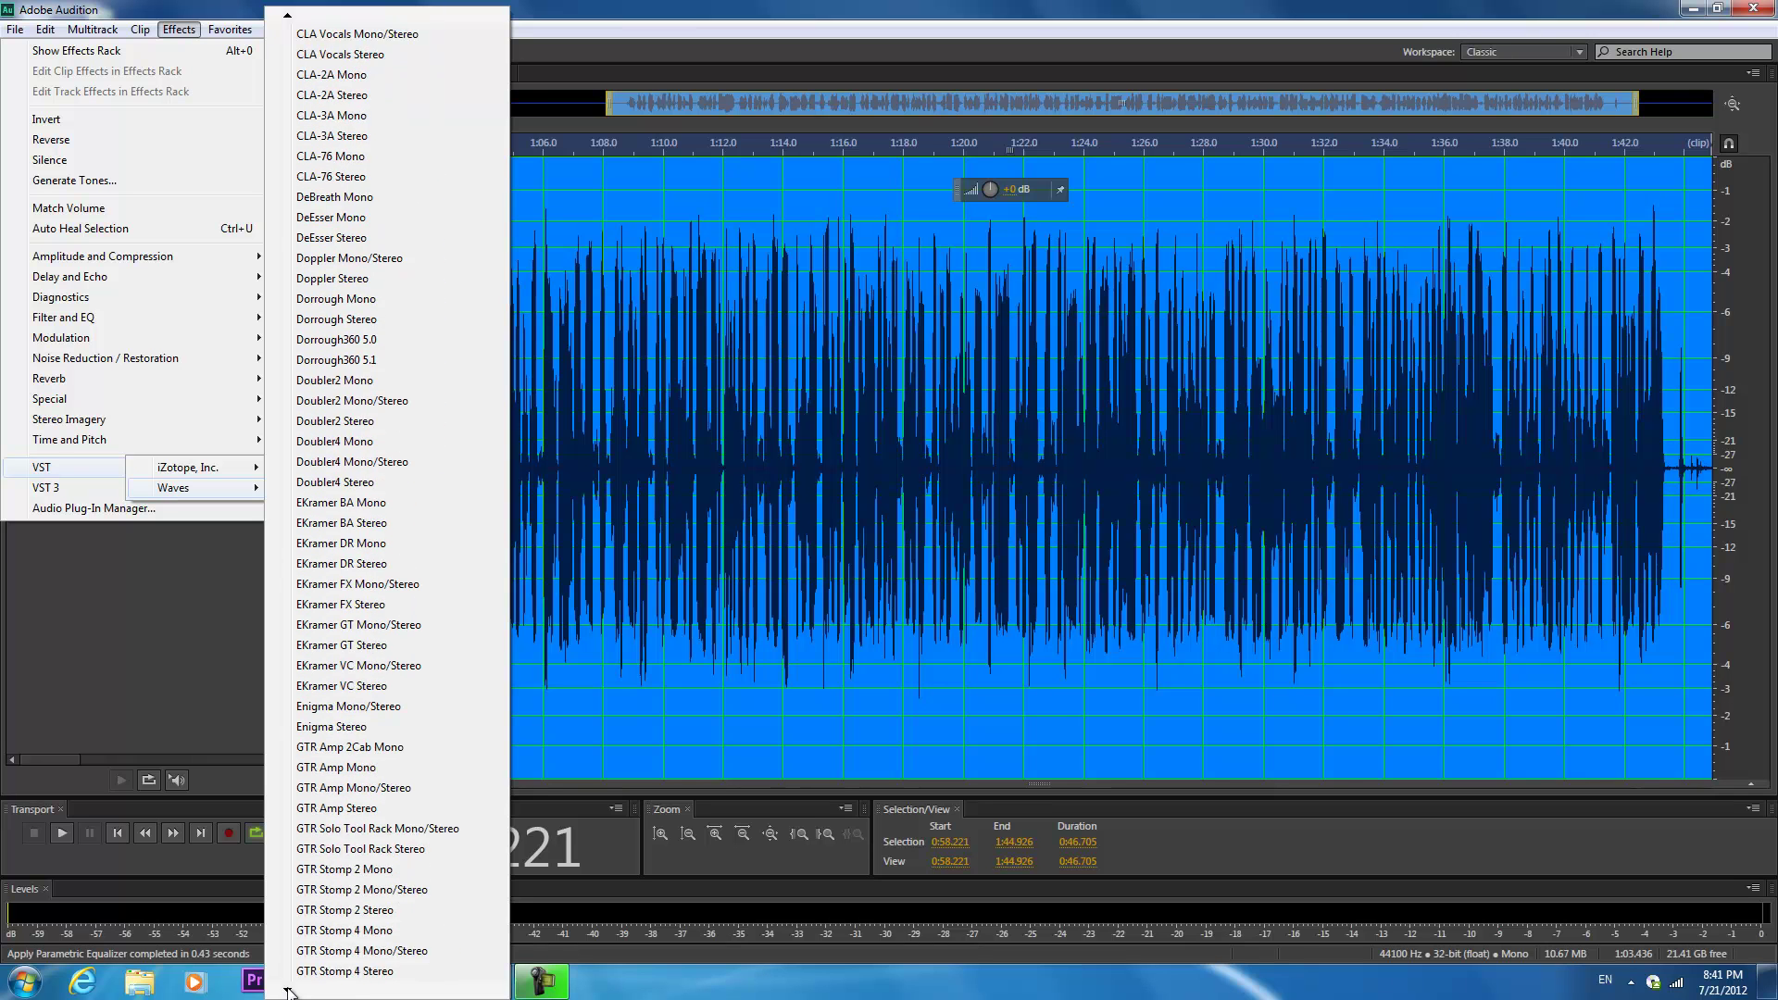
{"action": "left_click", "coordinate": [374, 872]}
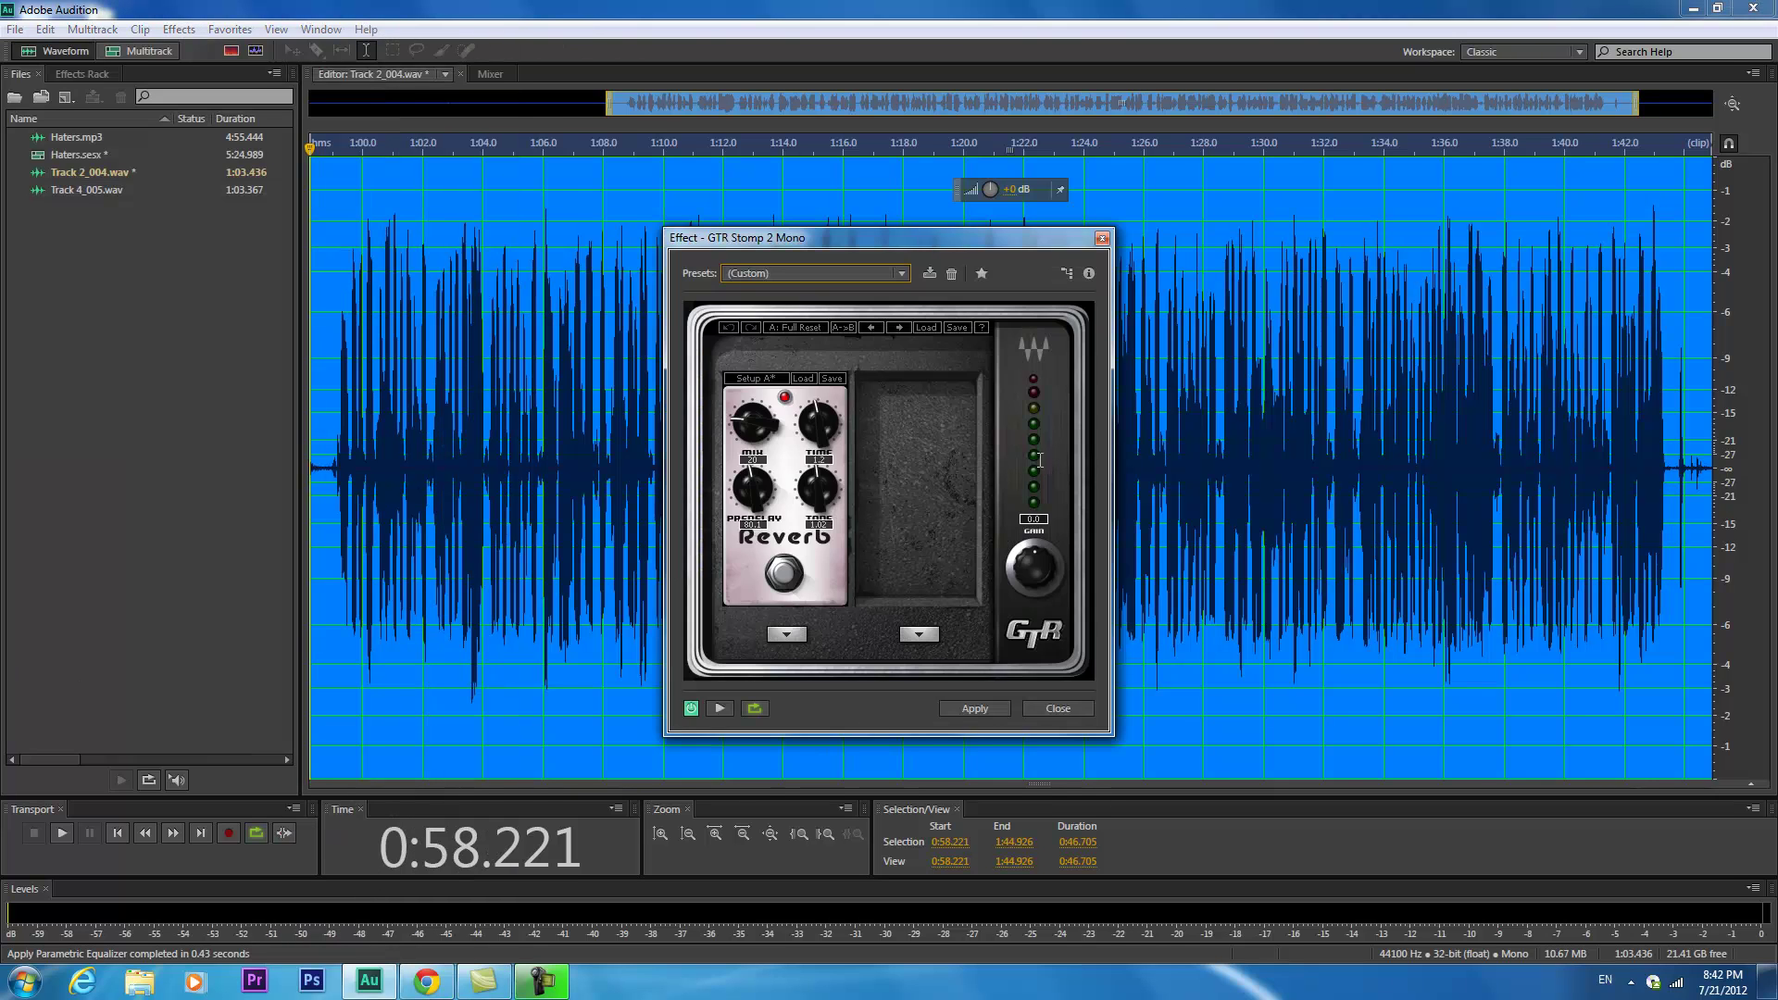
{"action": "left_click", "coordinate": [792, 636]}
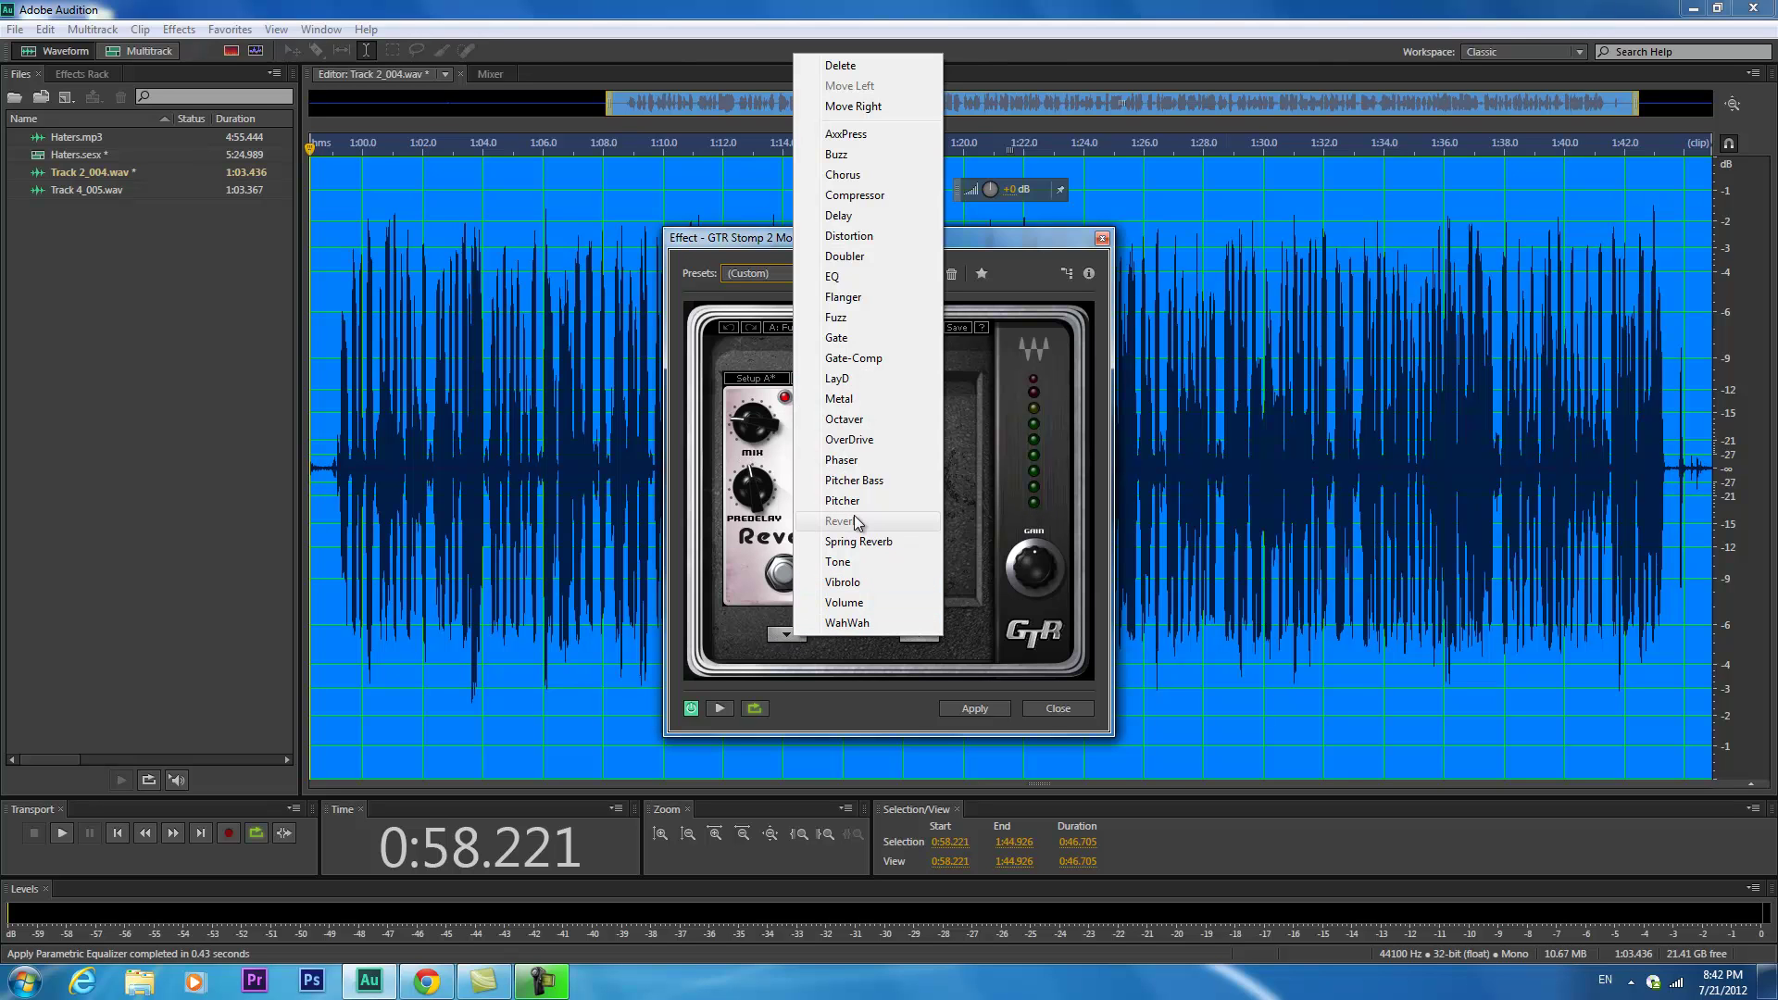
{"action": "left_click", "coordinate": [721, 563]}
{"action": "left_click", "coordinate": [754, 426]}
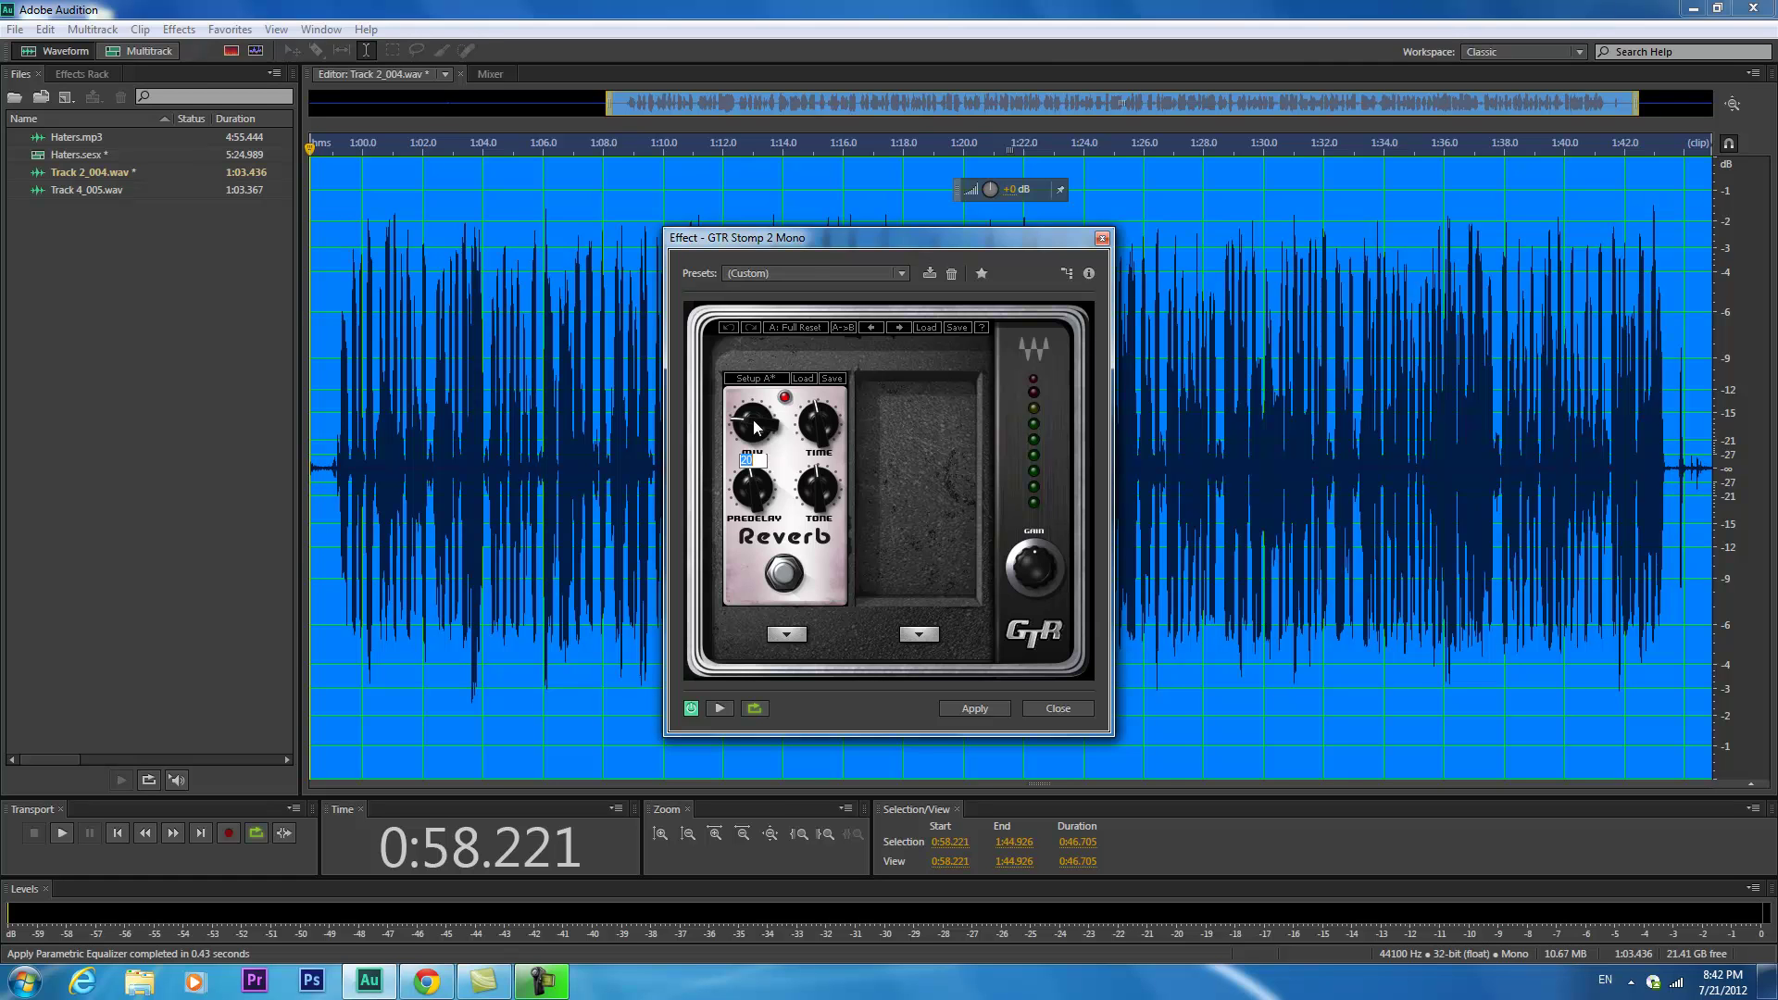
{"action": "left_click_drag", "start_coordinate": [754, 502], "coordinate": [755, 491]}
{"action": "left_click", "coordinate": [754, 490]}
{"action": "left_click", "coordinate": [822, 424]}
{"action": "left_click", "coordinate": [817, 497]}
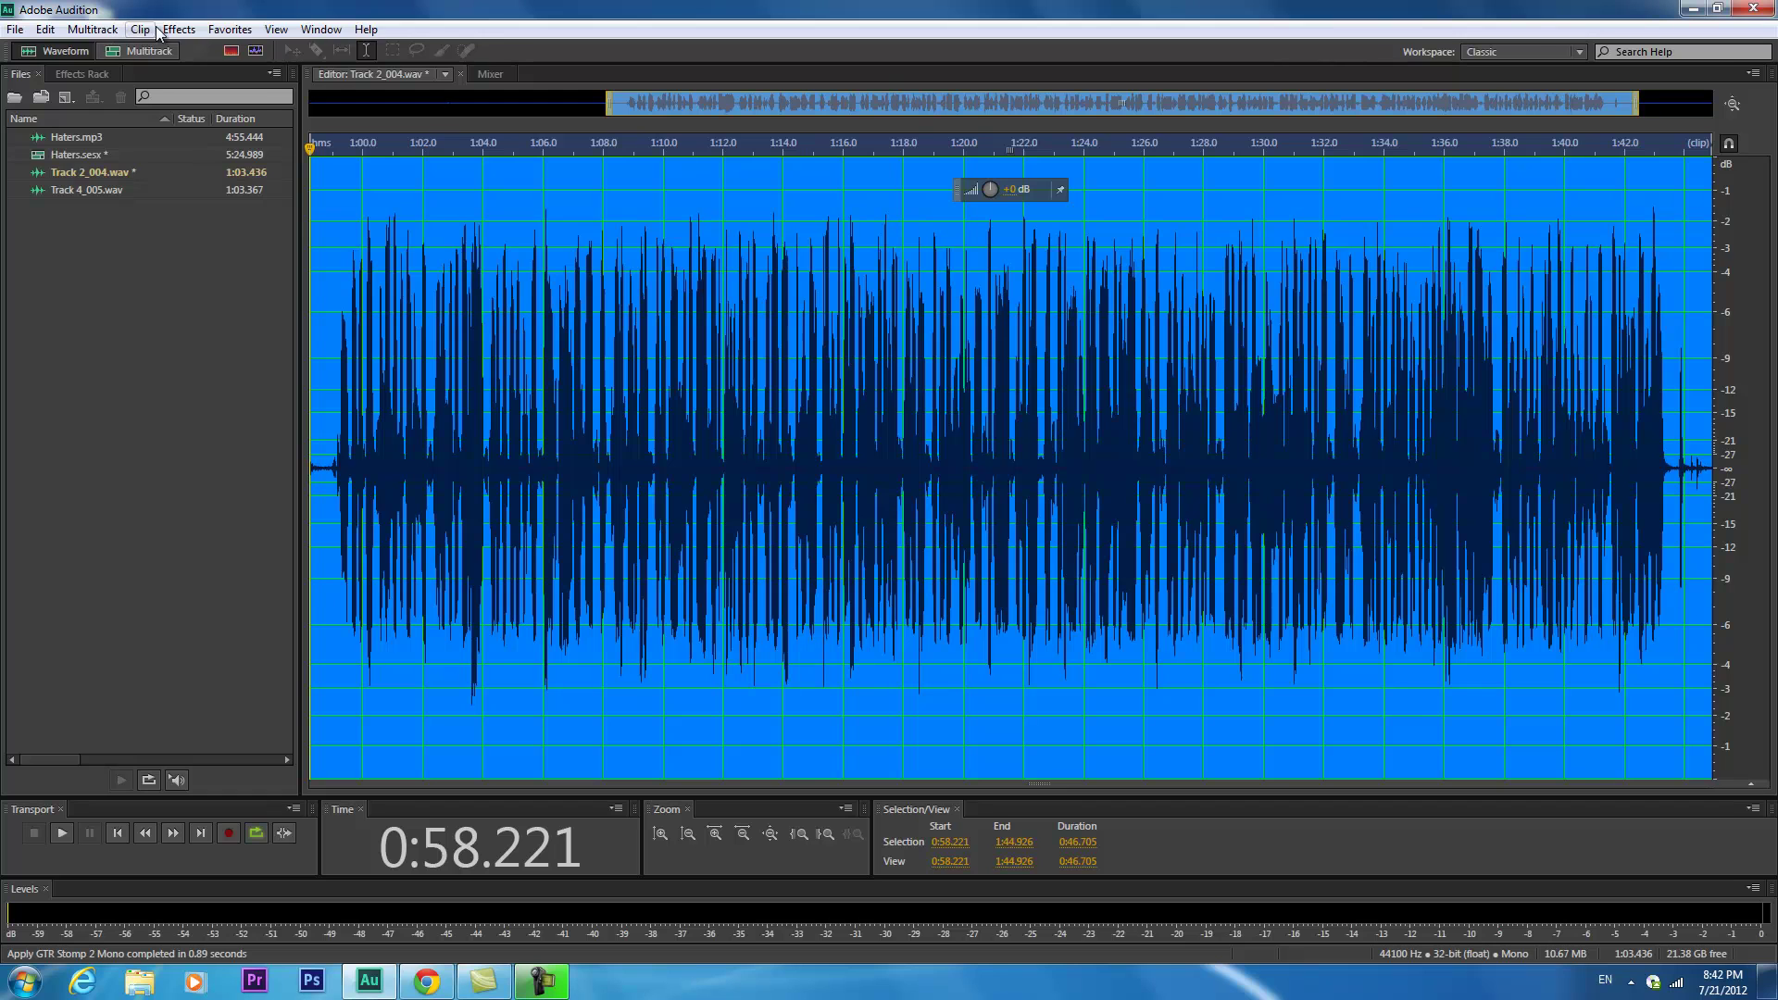
Apply the Mastering effect to the selected vocal using its current custom settings with the Tube exciter mode.
{"action": "left_click", "coordinate": [162, 29]}
{"action": "mouse_move", "coordinate": [180, 398]}
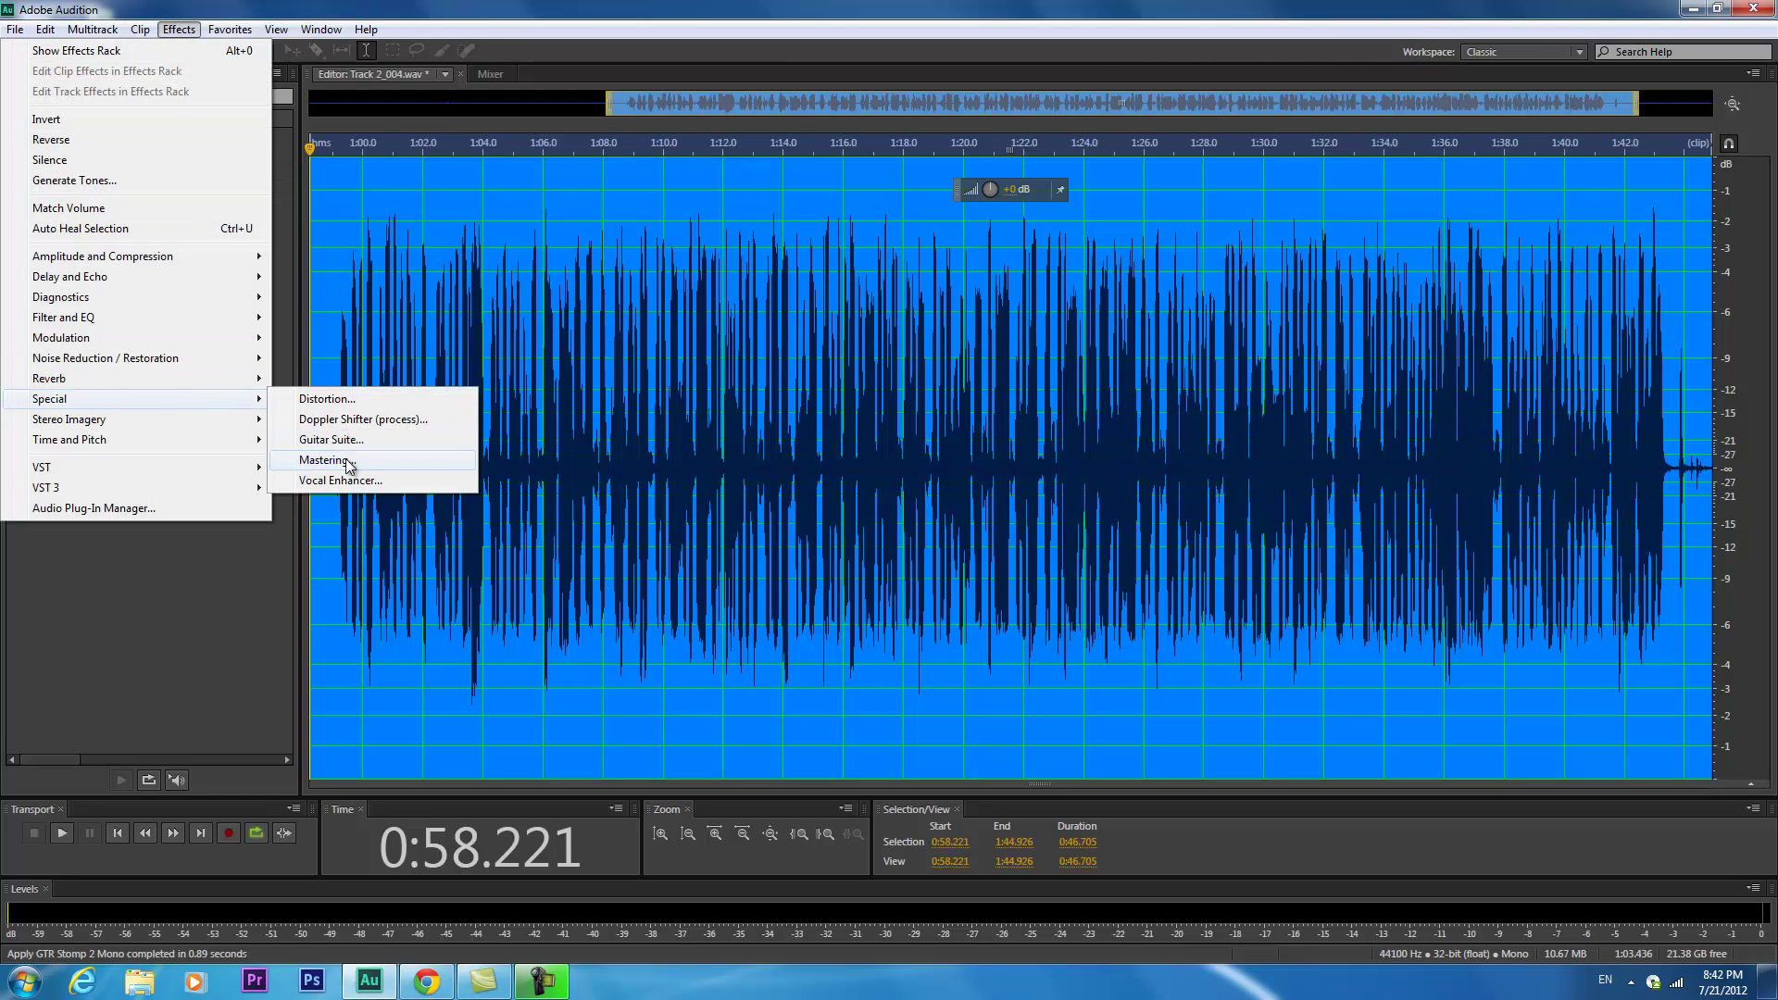
{"action": "left_click", "coordinate": [347, 461]}
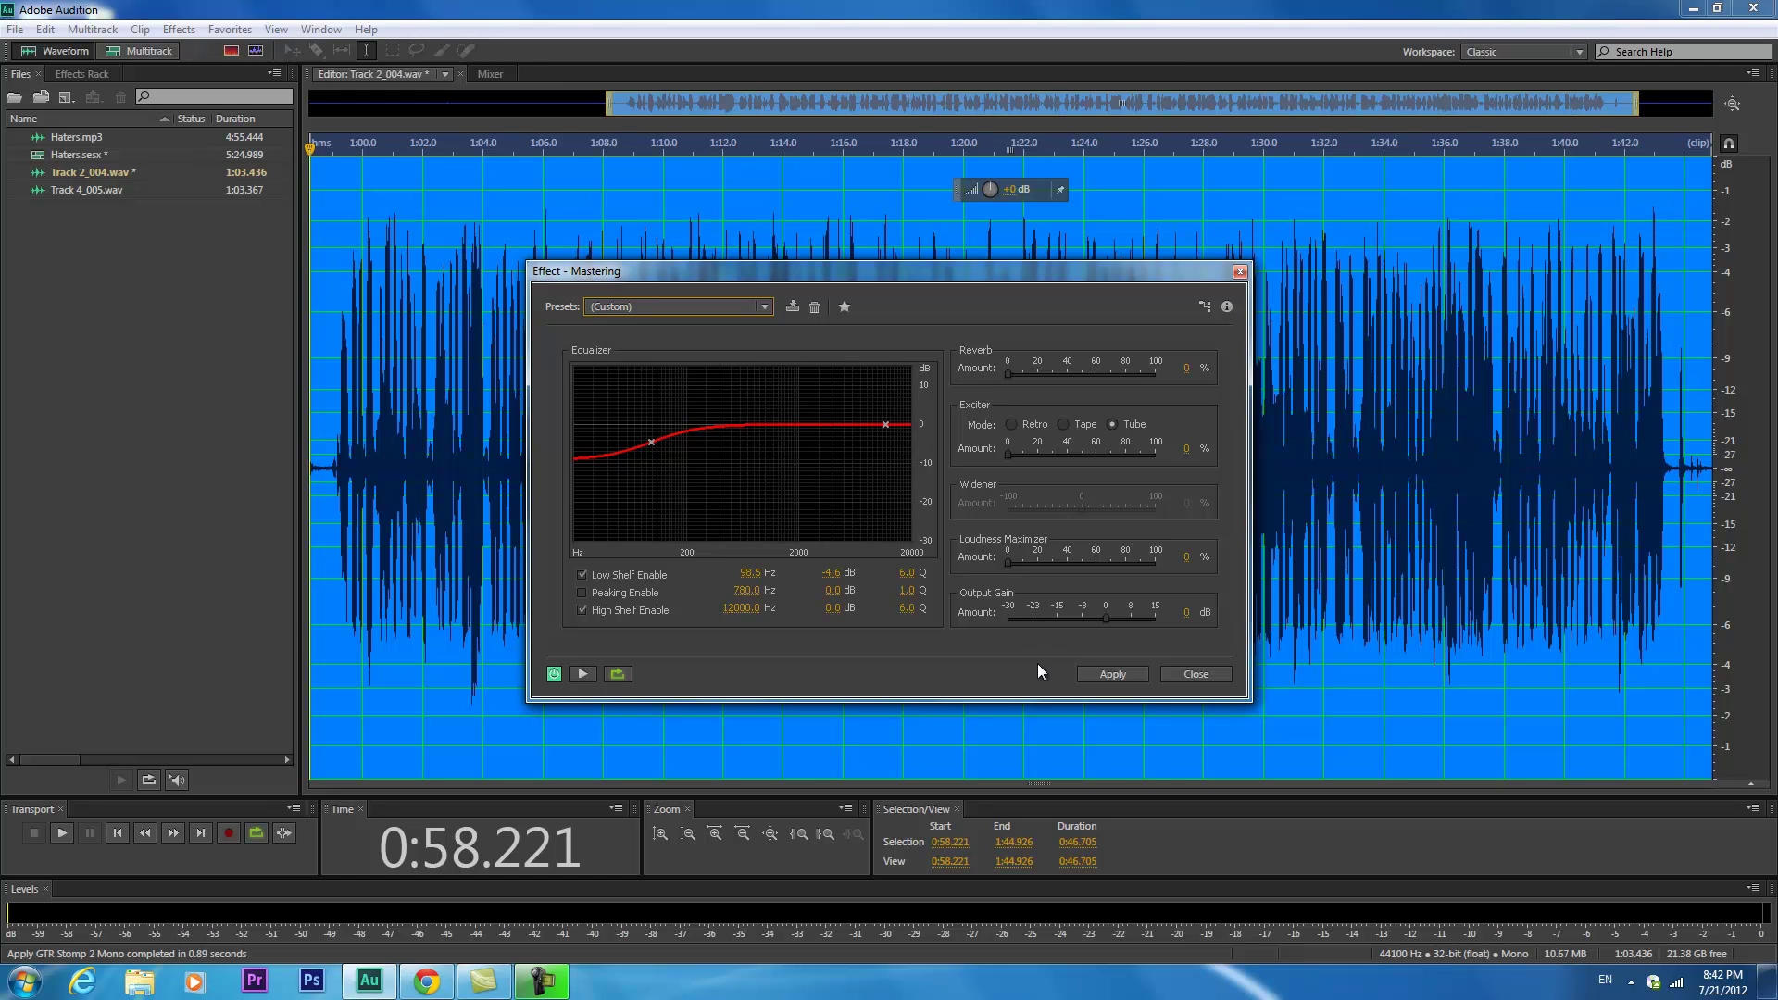
{"action": "left_click", "coordinate": [1102, 674]}
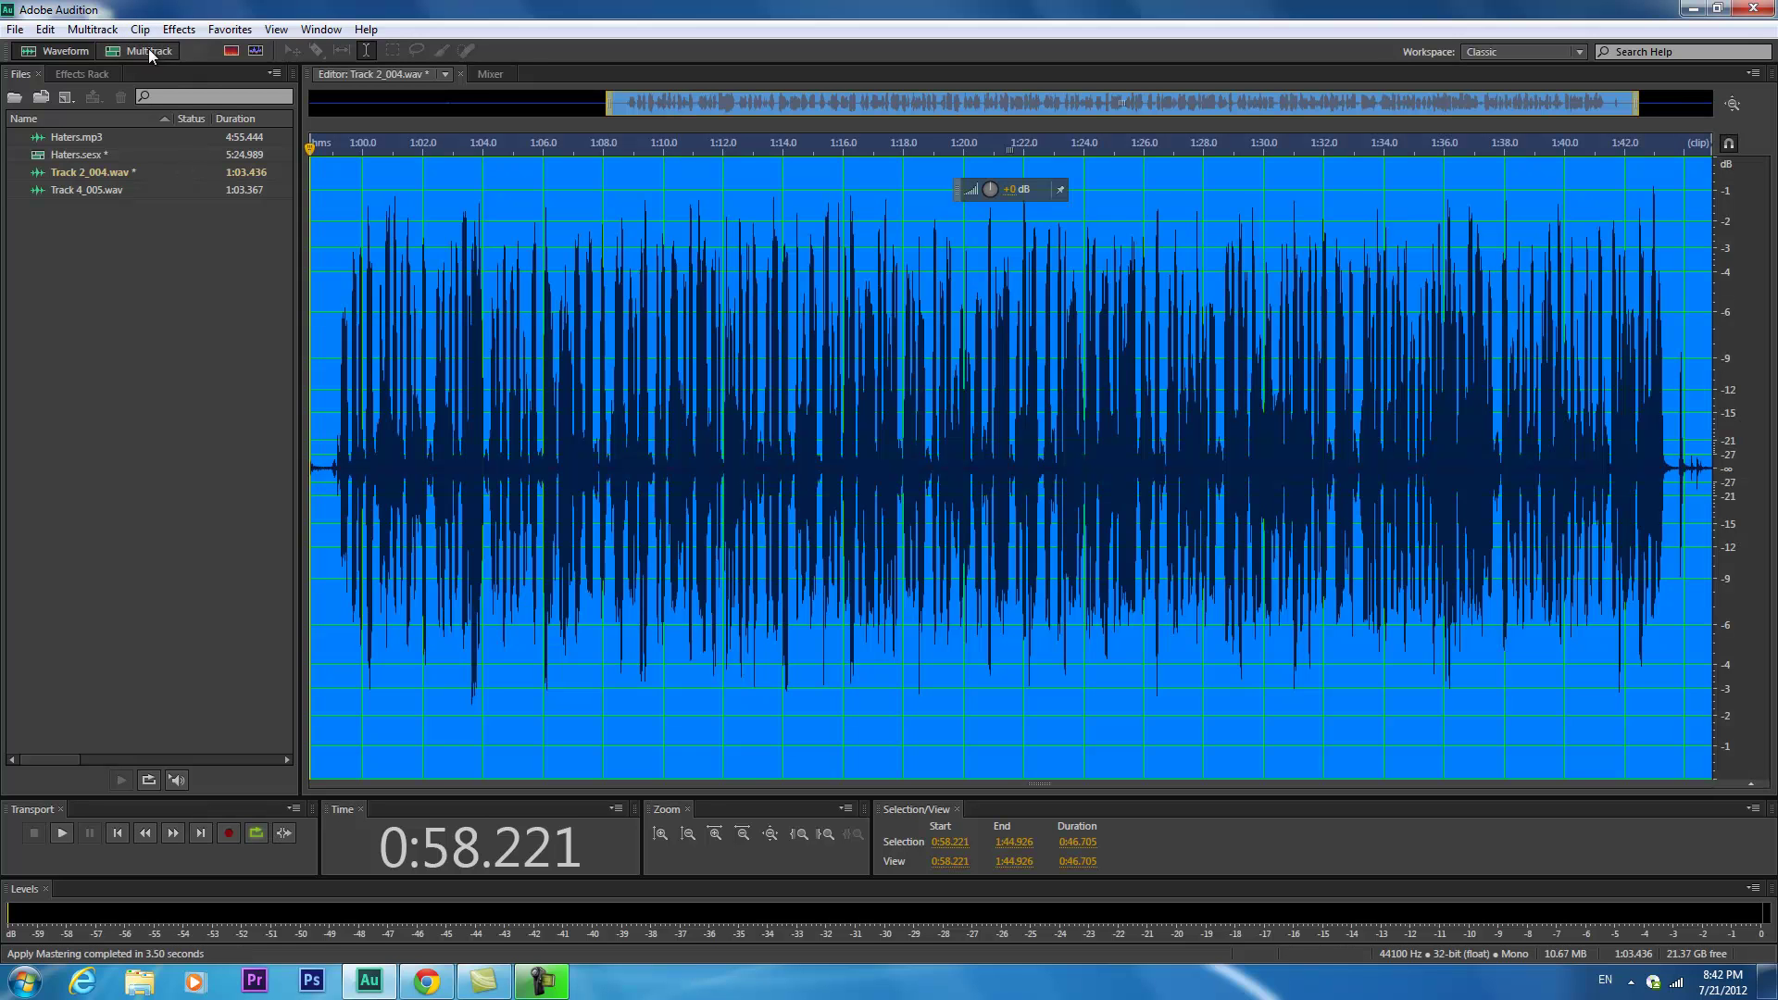
Return to the multitrack session and play the mix from about 0:56 to hear the processed Track 2 vocal with the beat.
{"action": "left_click", "coordinate": [148, 53]}
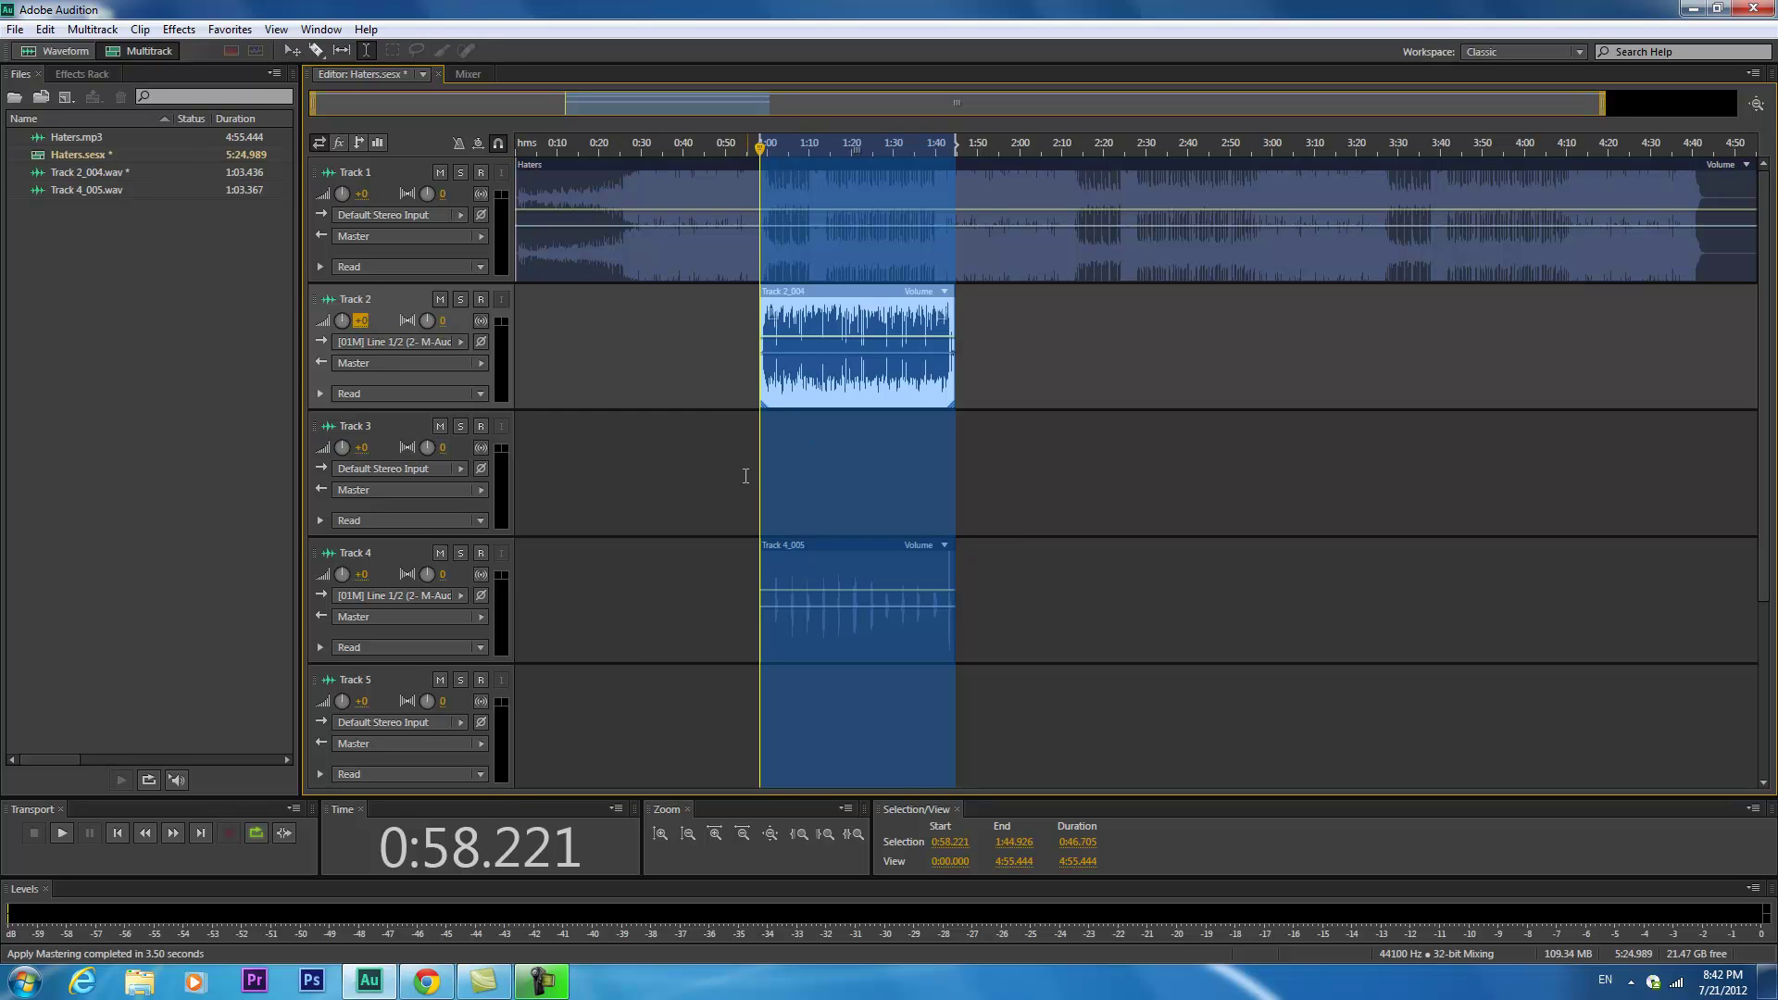
{"action": "left_click", "coordinate": [752, 472]}
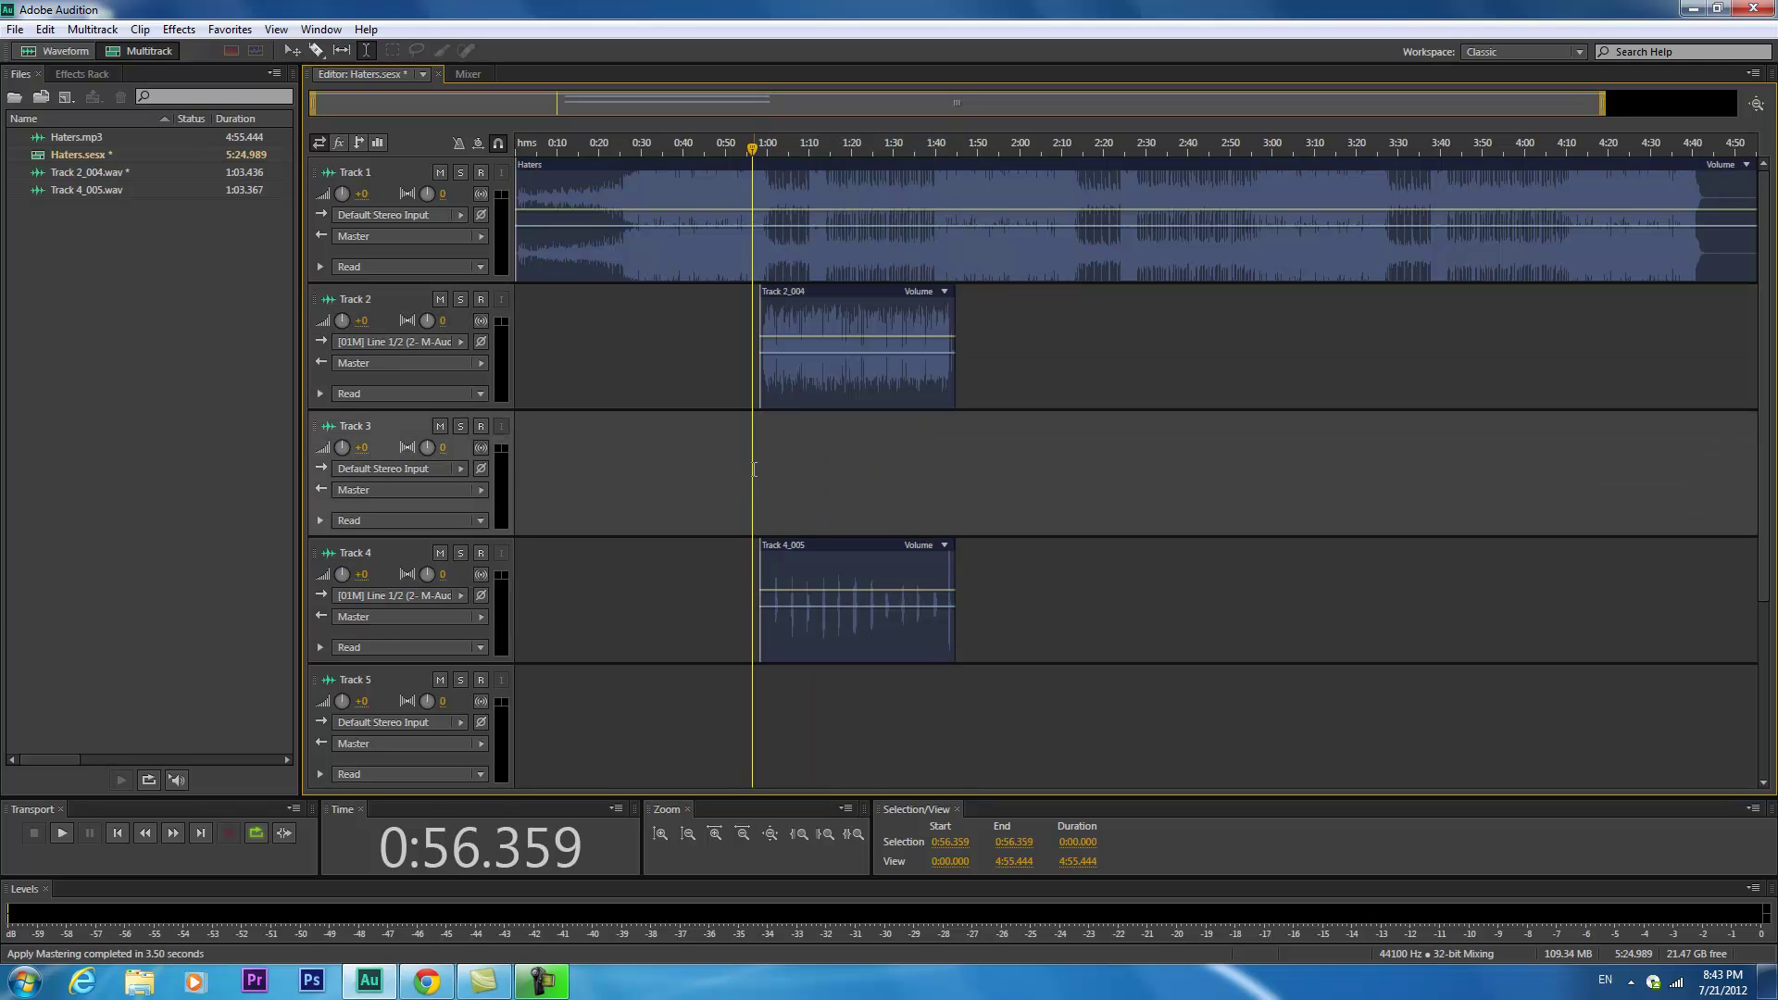
{"action": "key", "text": "space"}
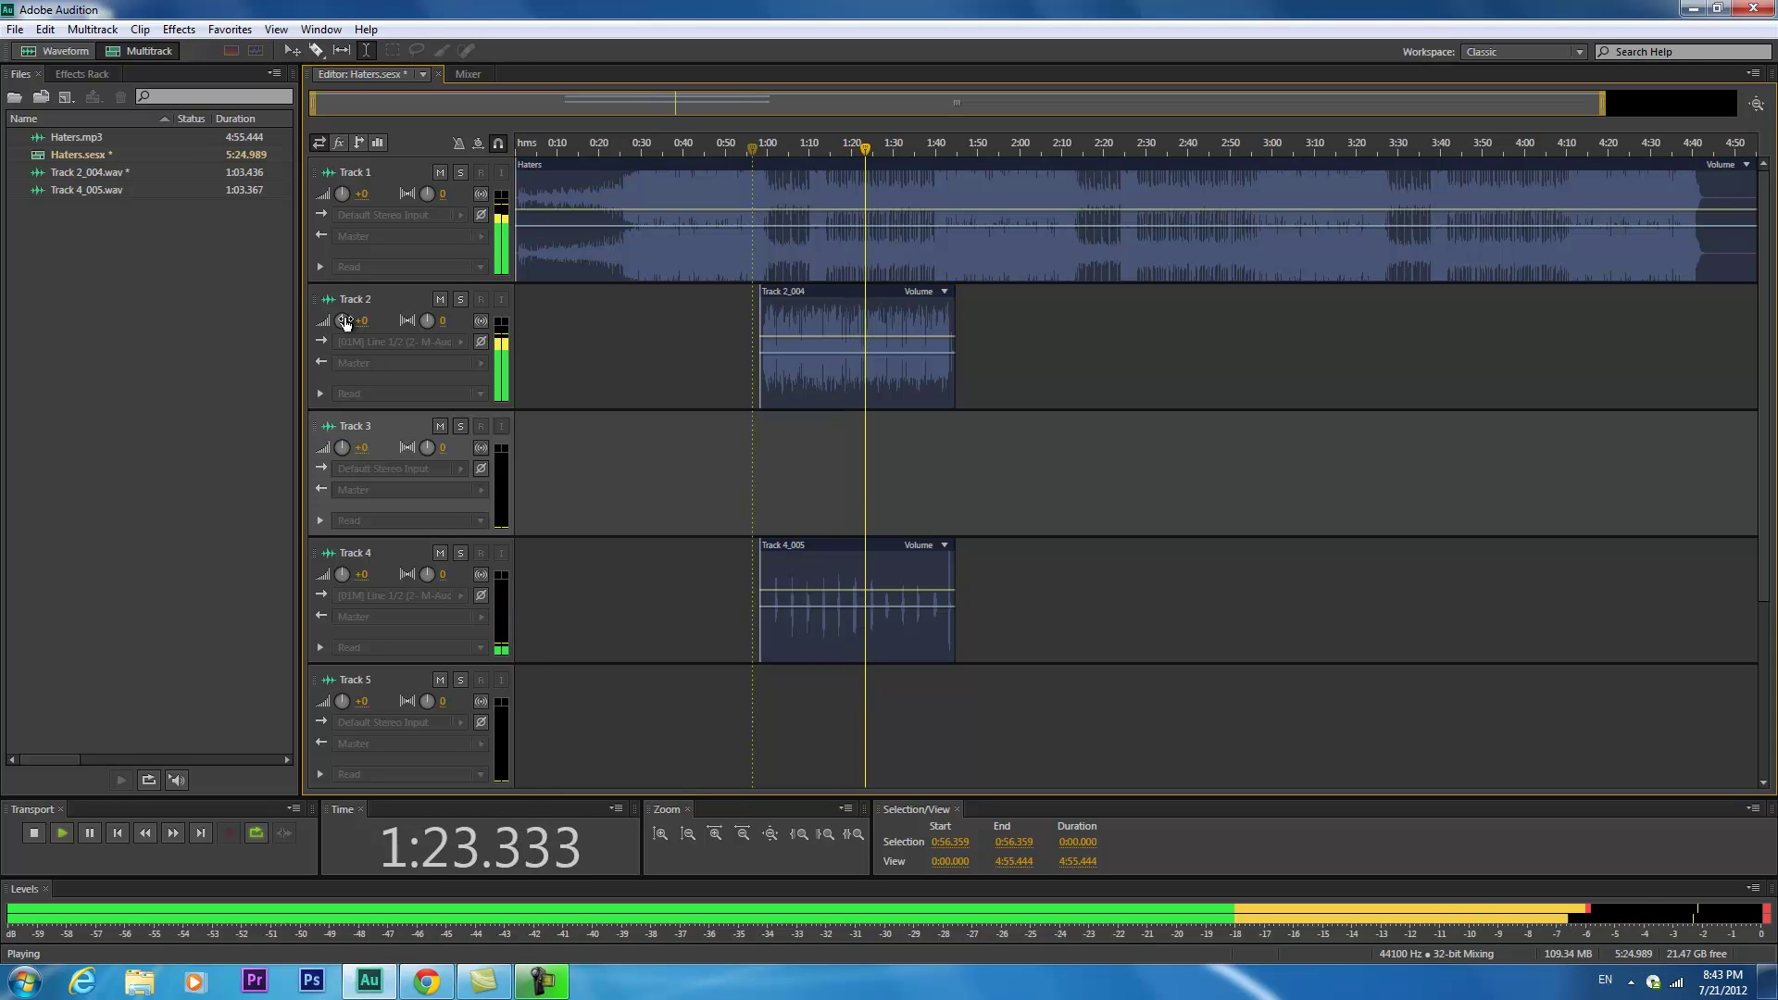
{"action": "mouse_move", "coordinate": [342, 578]}
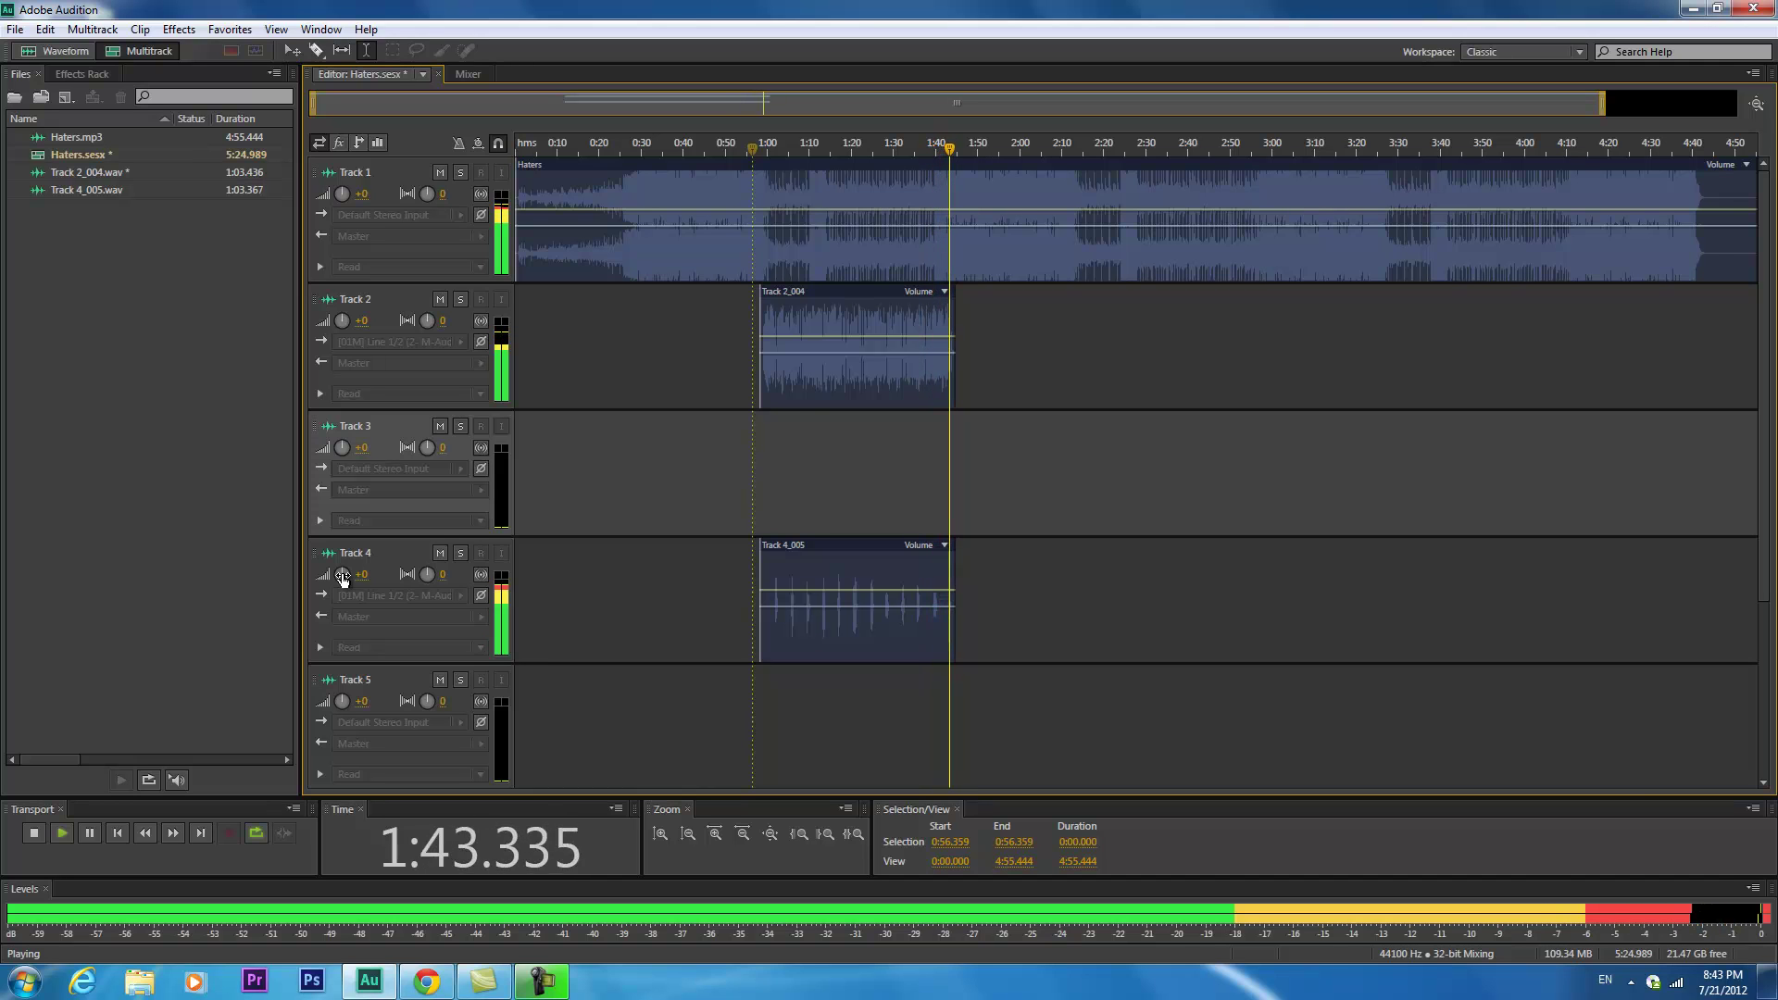
{"action": "key", "text": "space"}
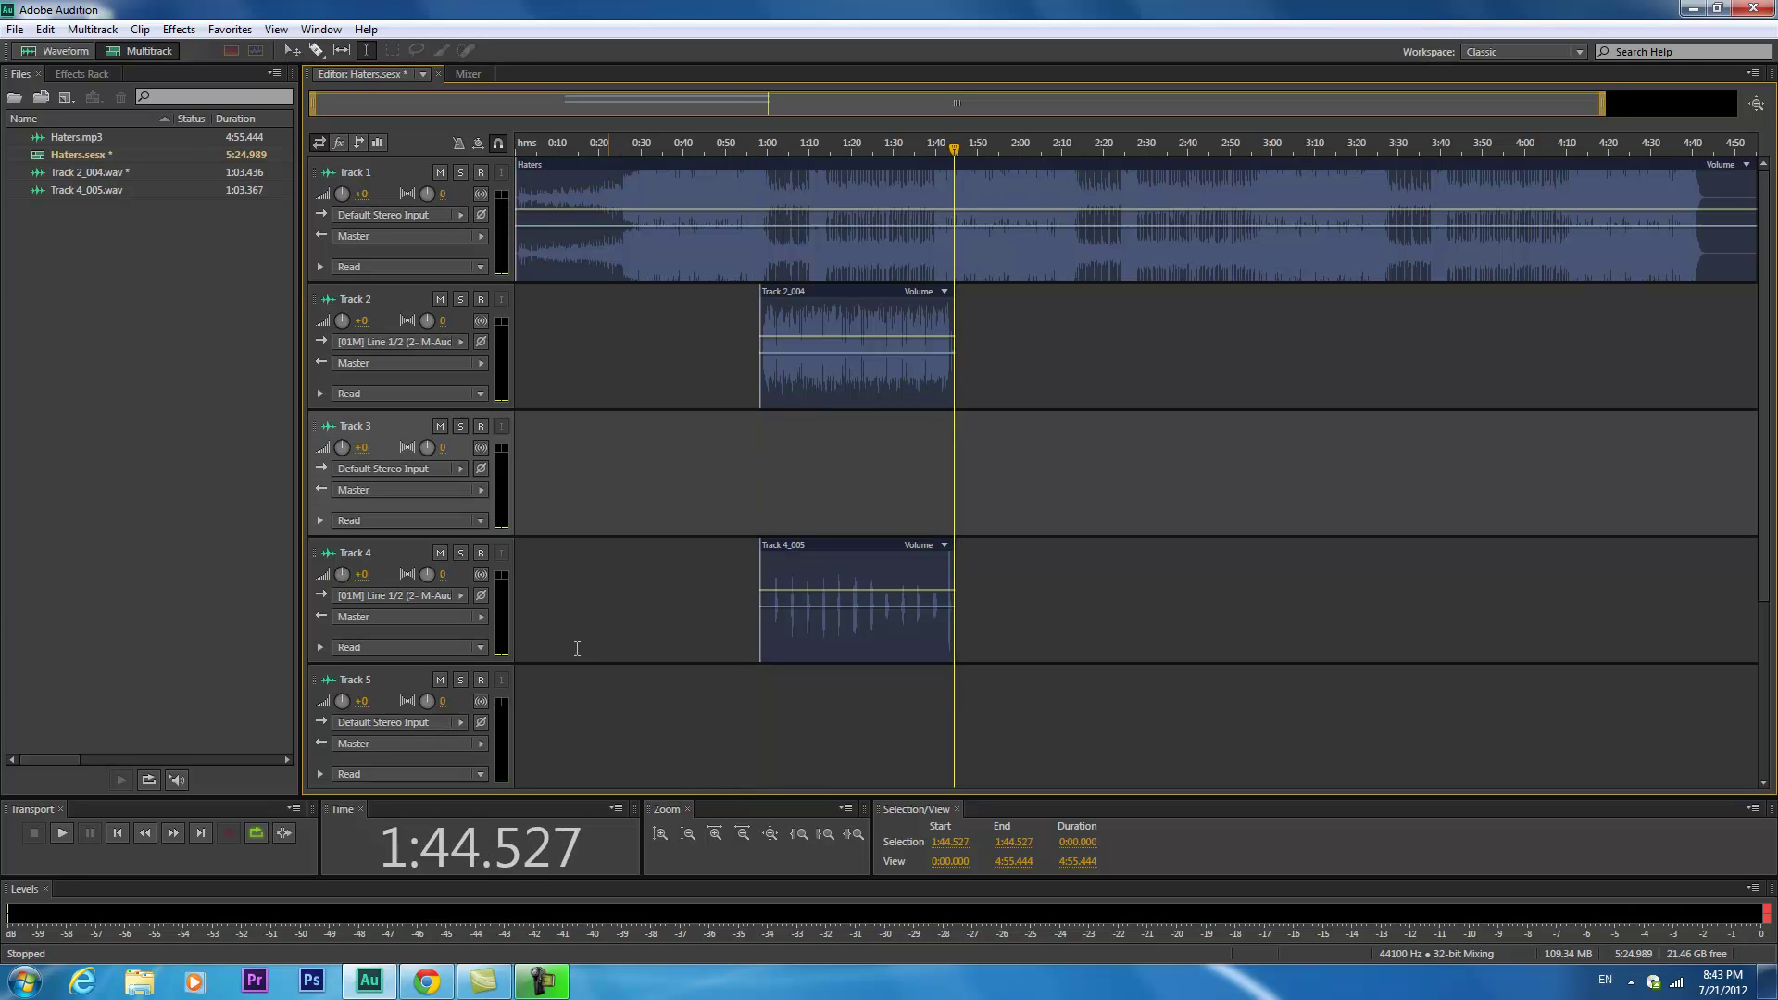
Open the Track 4_005 clip for waveform editing, select its full recorded section and slightly lower its amplitude.
{"action": "left_click", "coordinate": [759, 685]}
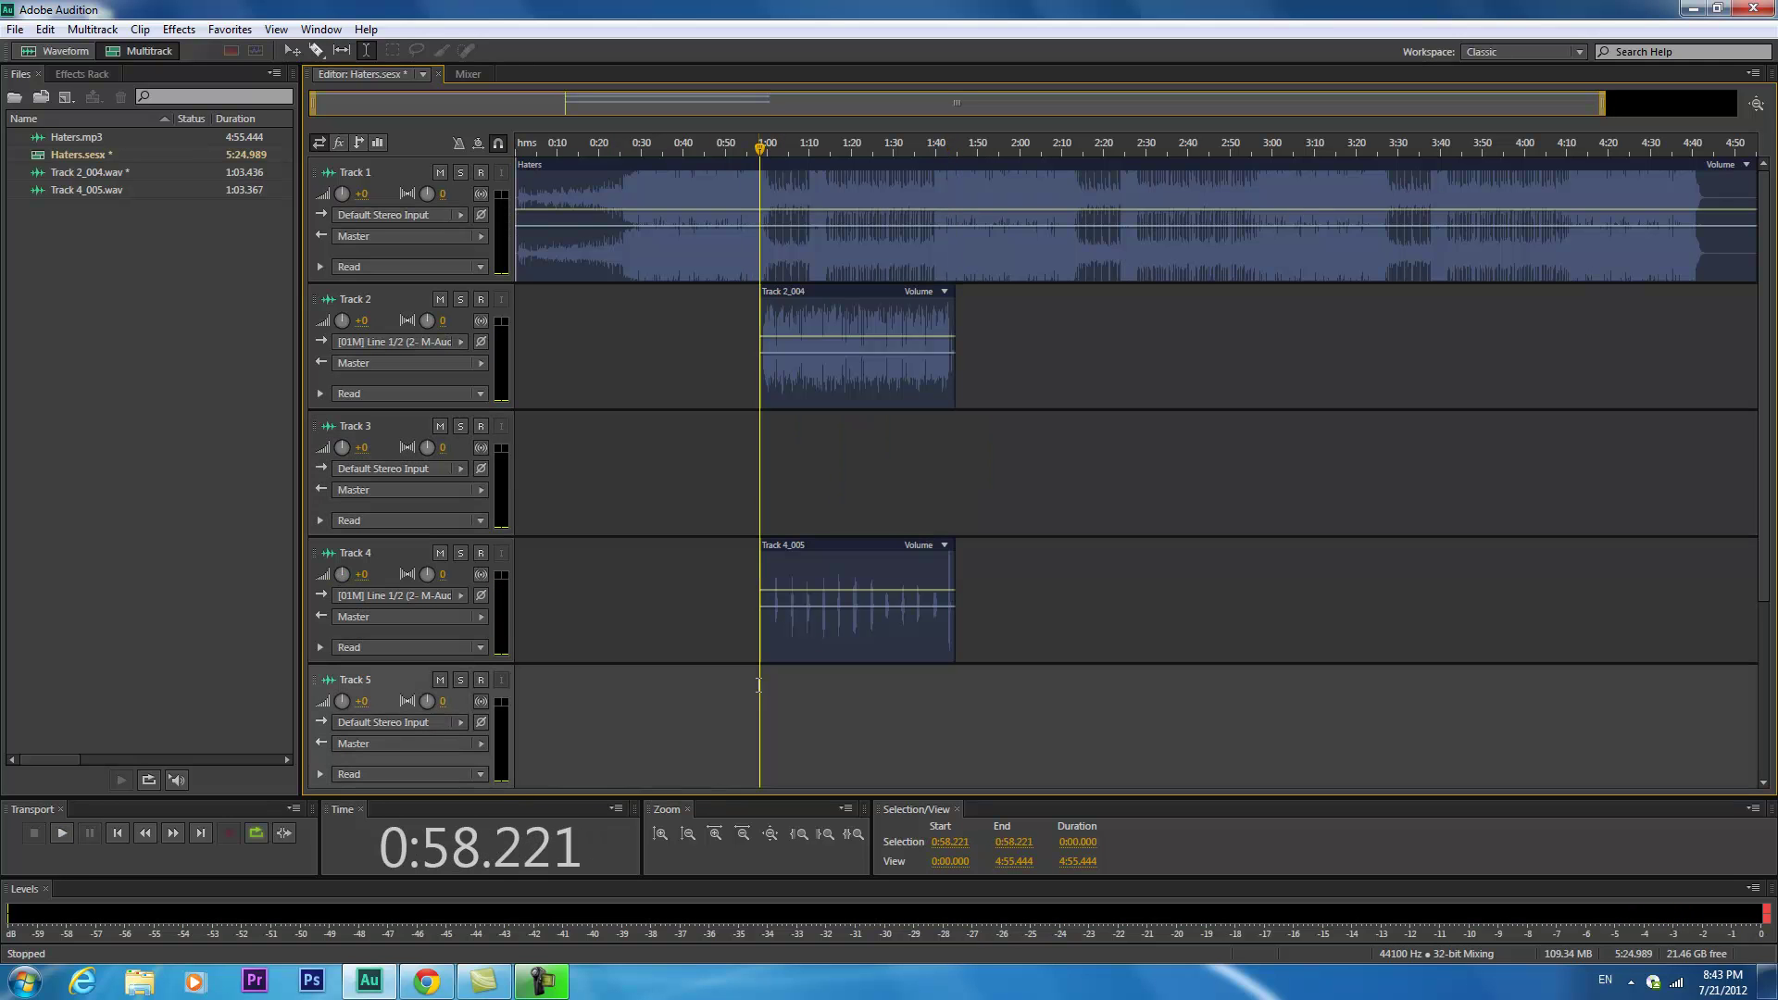
{"action": "double_click", "coordinate": [829, 553]}
{"action": "left_click", "coordinate": [949, 412]}
{"action": "key", "text": "ctrl+a"}
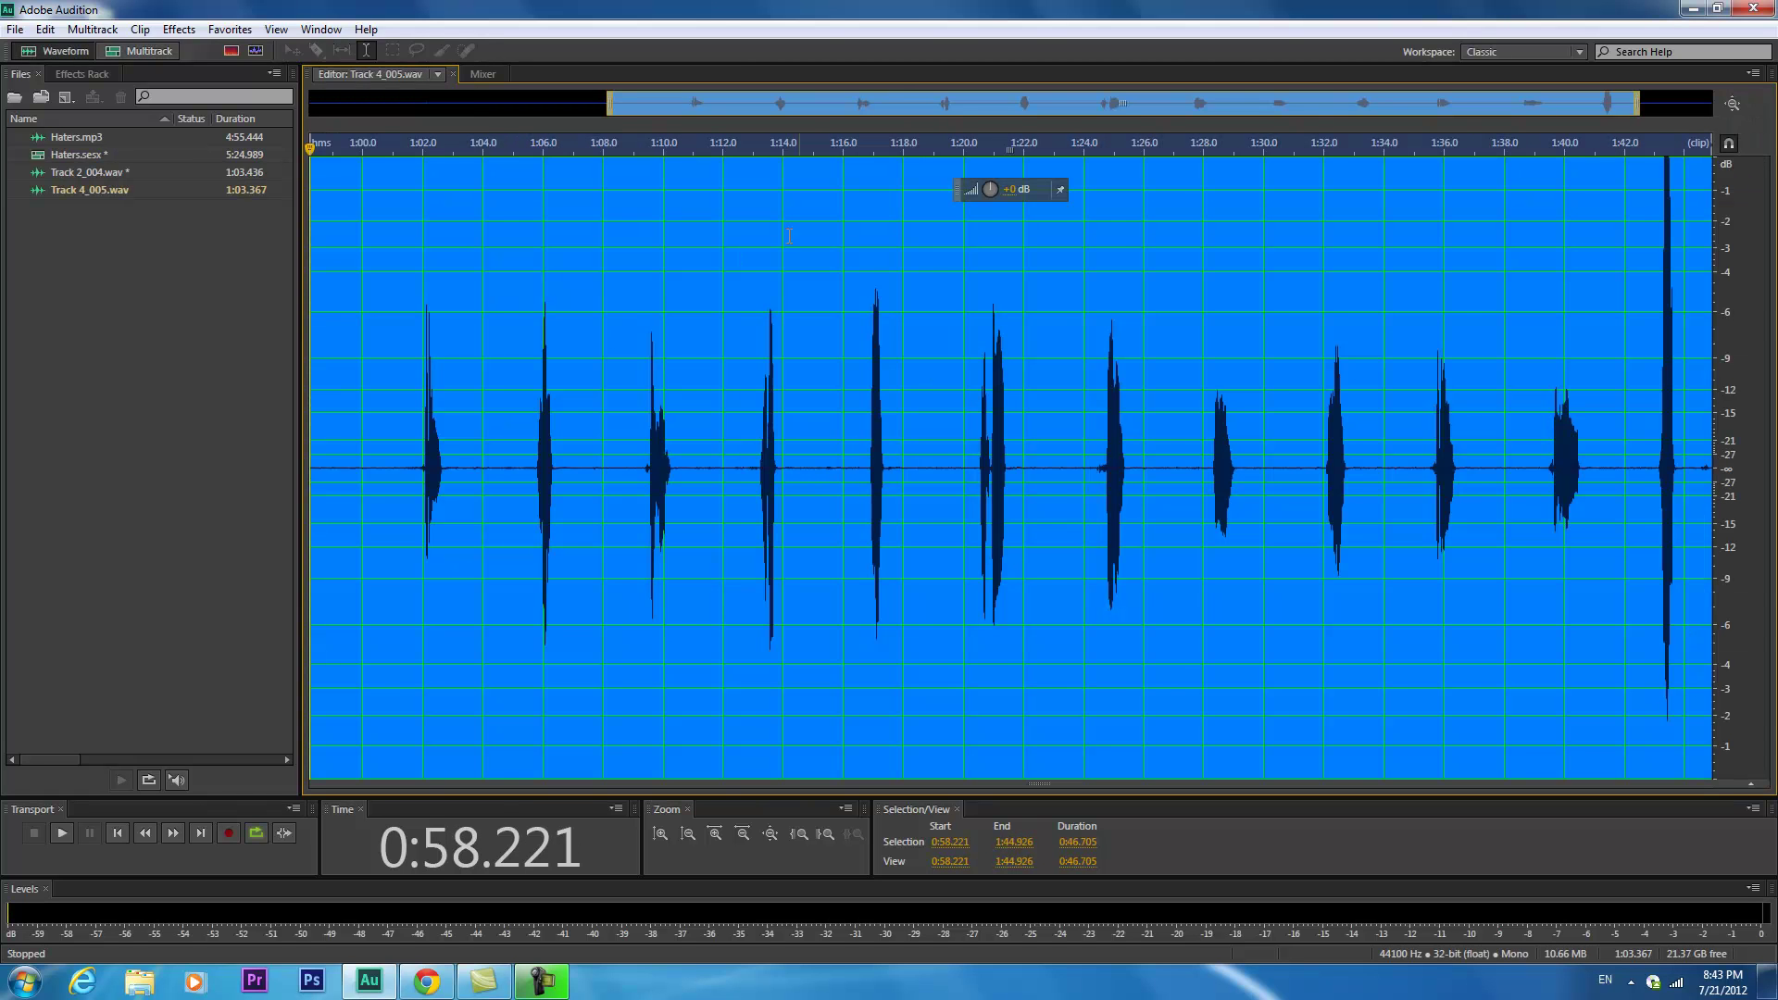
{"action": "left_click_drag", "start_coordinate": [989, 189], "coordinate": [990, 189]}
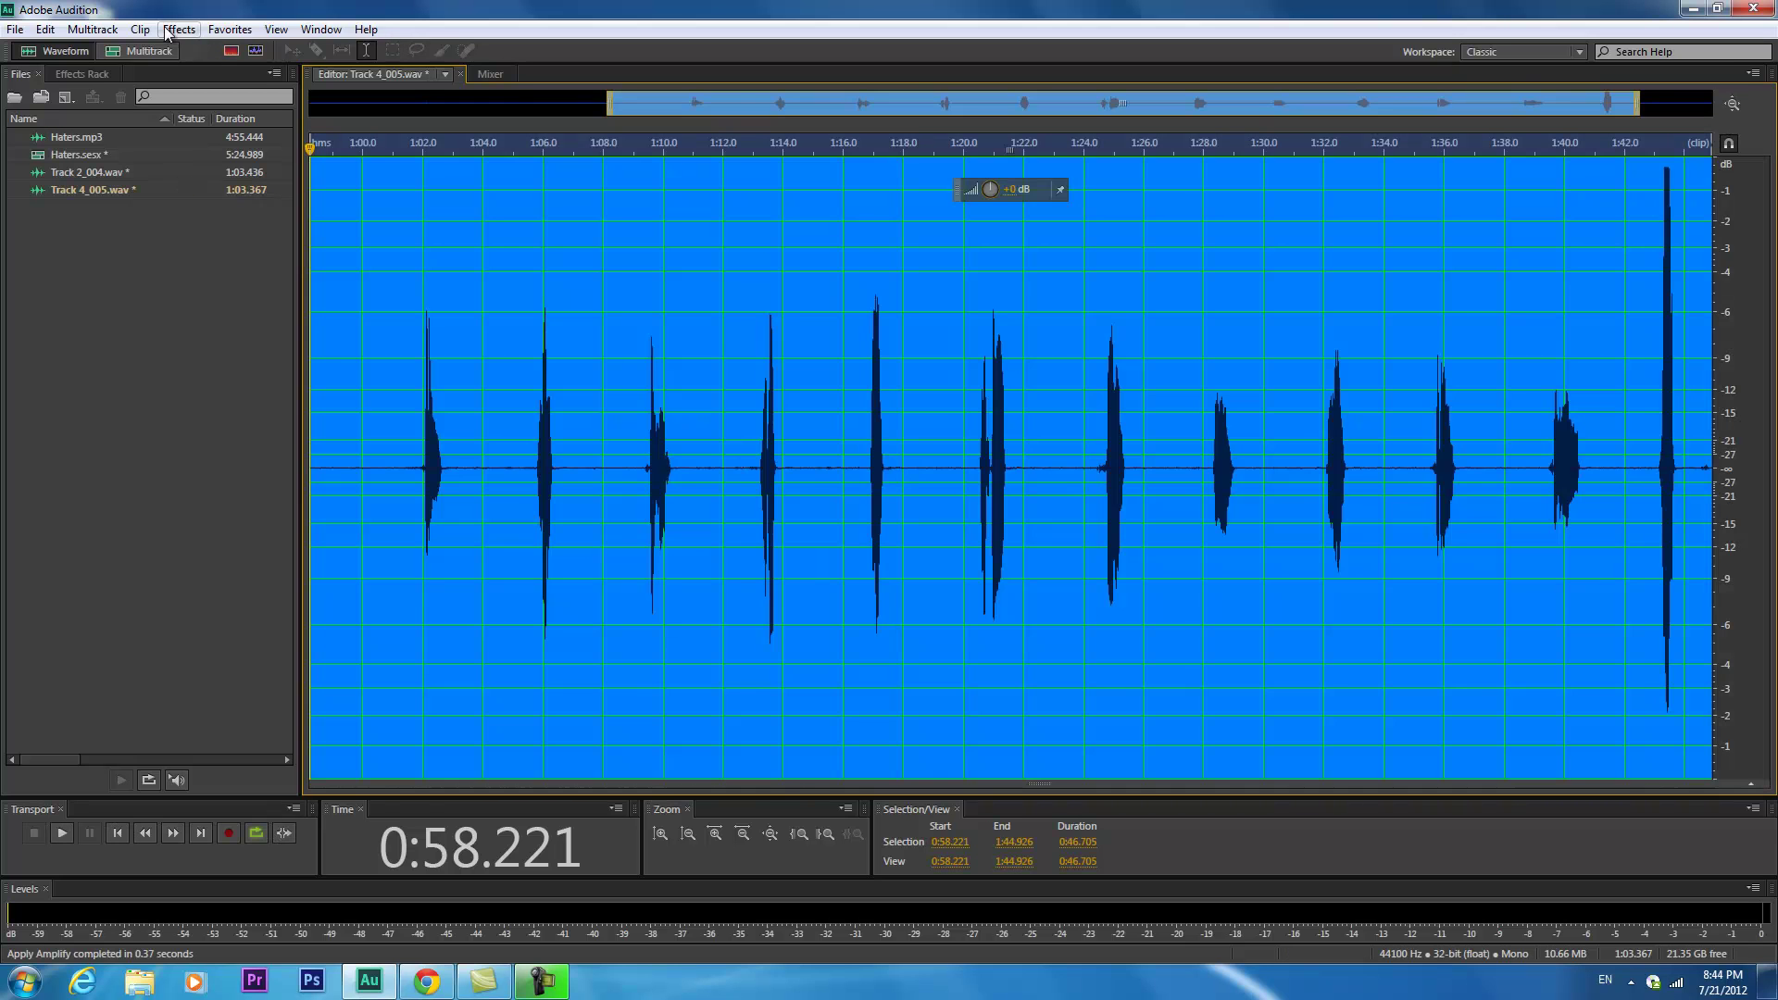
{"action": "left_click", "coordinate": [178, 29]}
{"action": "mouse_move", "coordinate": [209, 258]}
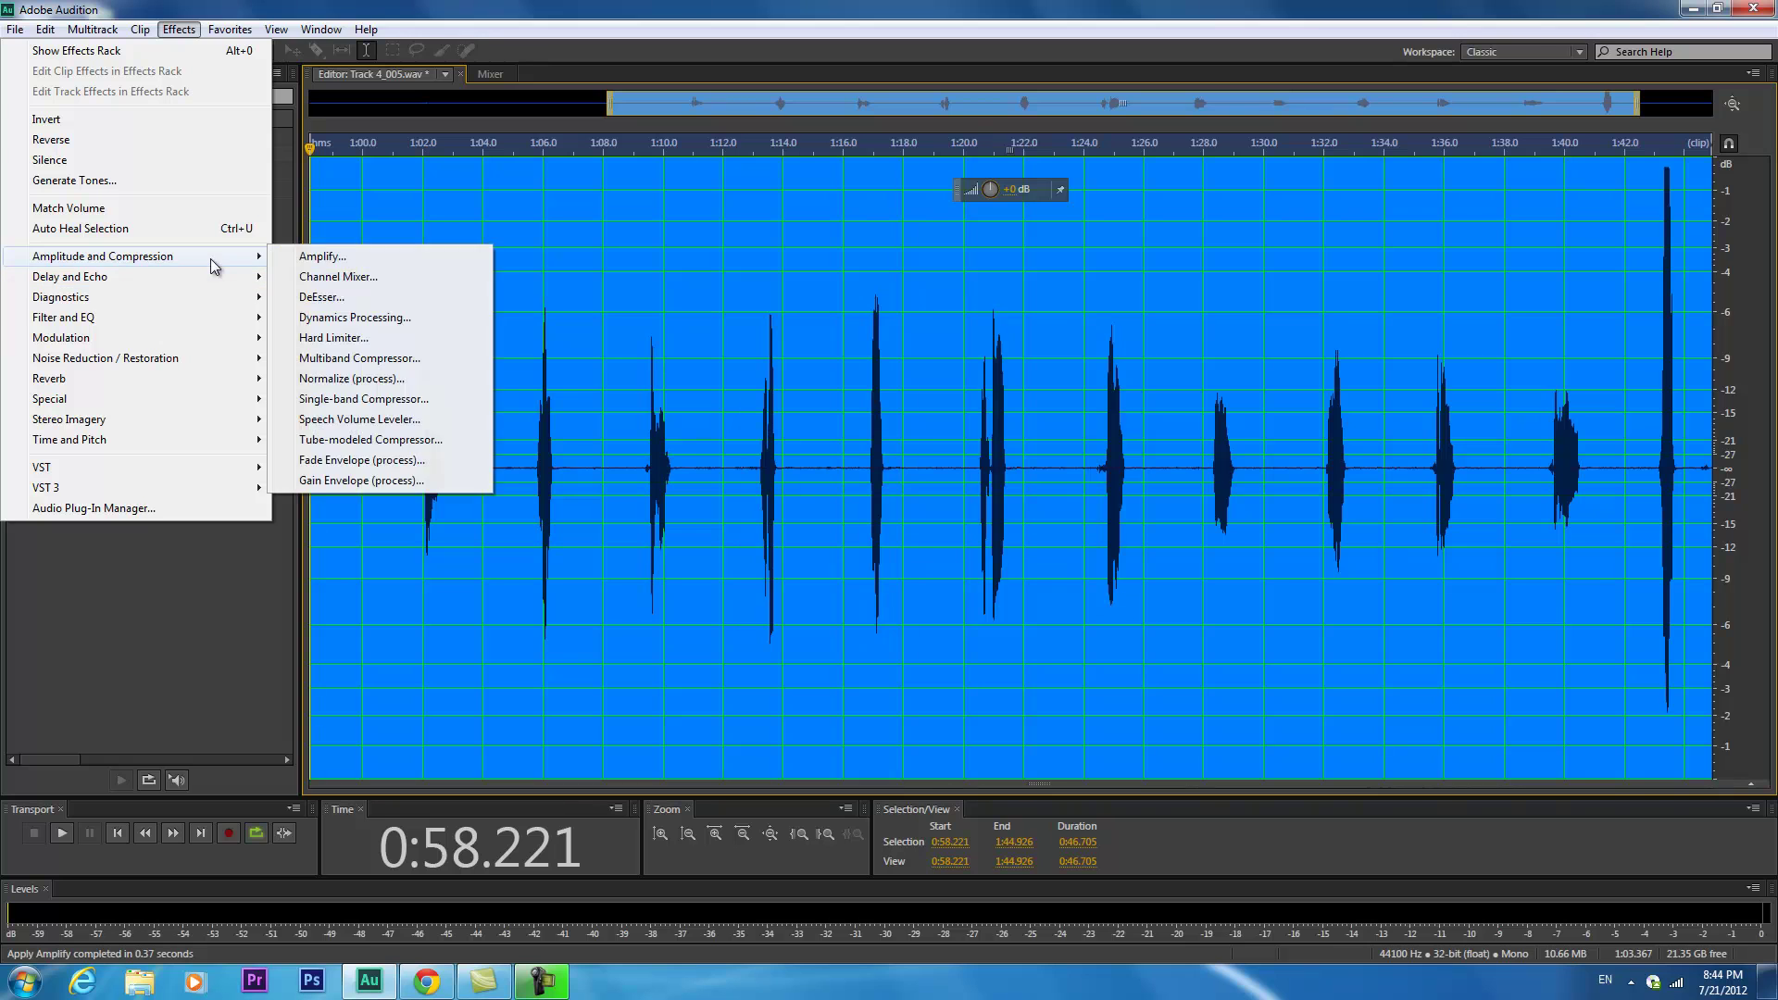
{"action": "left_click", "coordinate": [448, 426]}
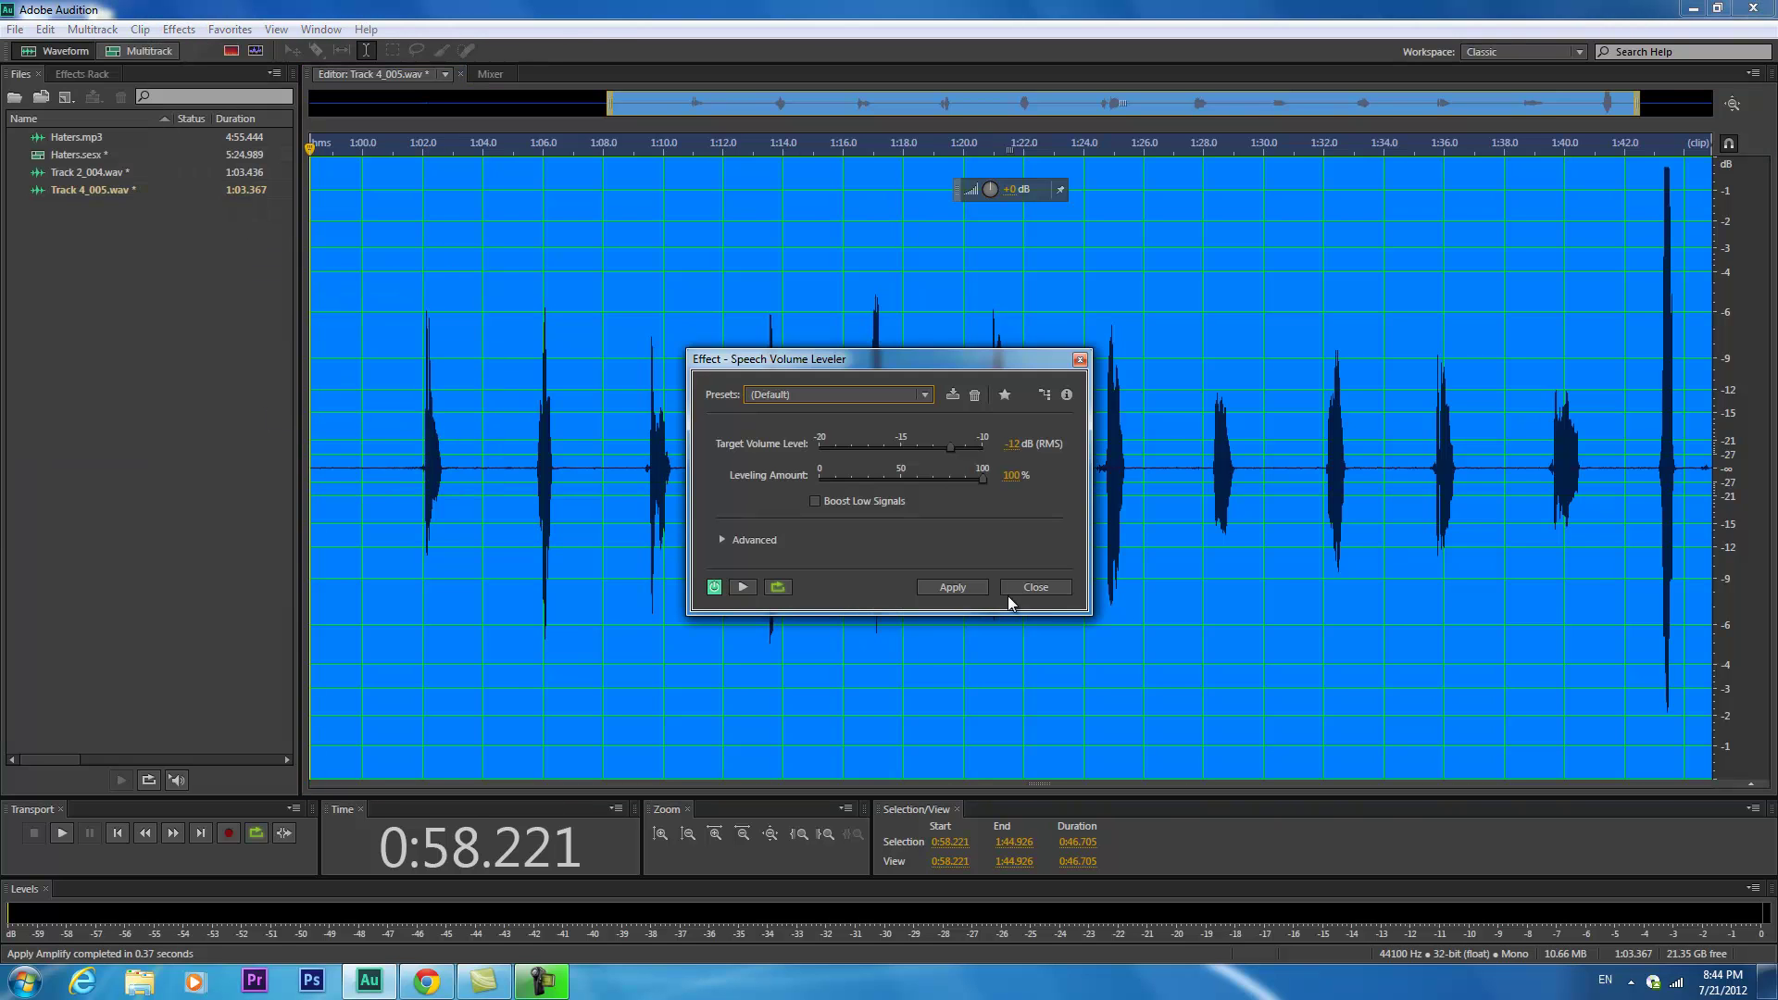
{"action": "left_click", "coordinate": [1029, 586]}
Apply the Tube-modeled Compressor with the Voice Leveler preset to the selected Track 4_005 vocal.
{"action": "left_click", "coordinate": [172, 30]}
{"action": "mouse_move", "coordinate": [231, 260]}
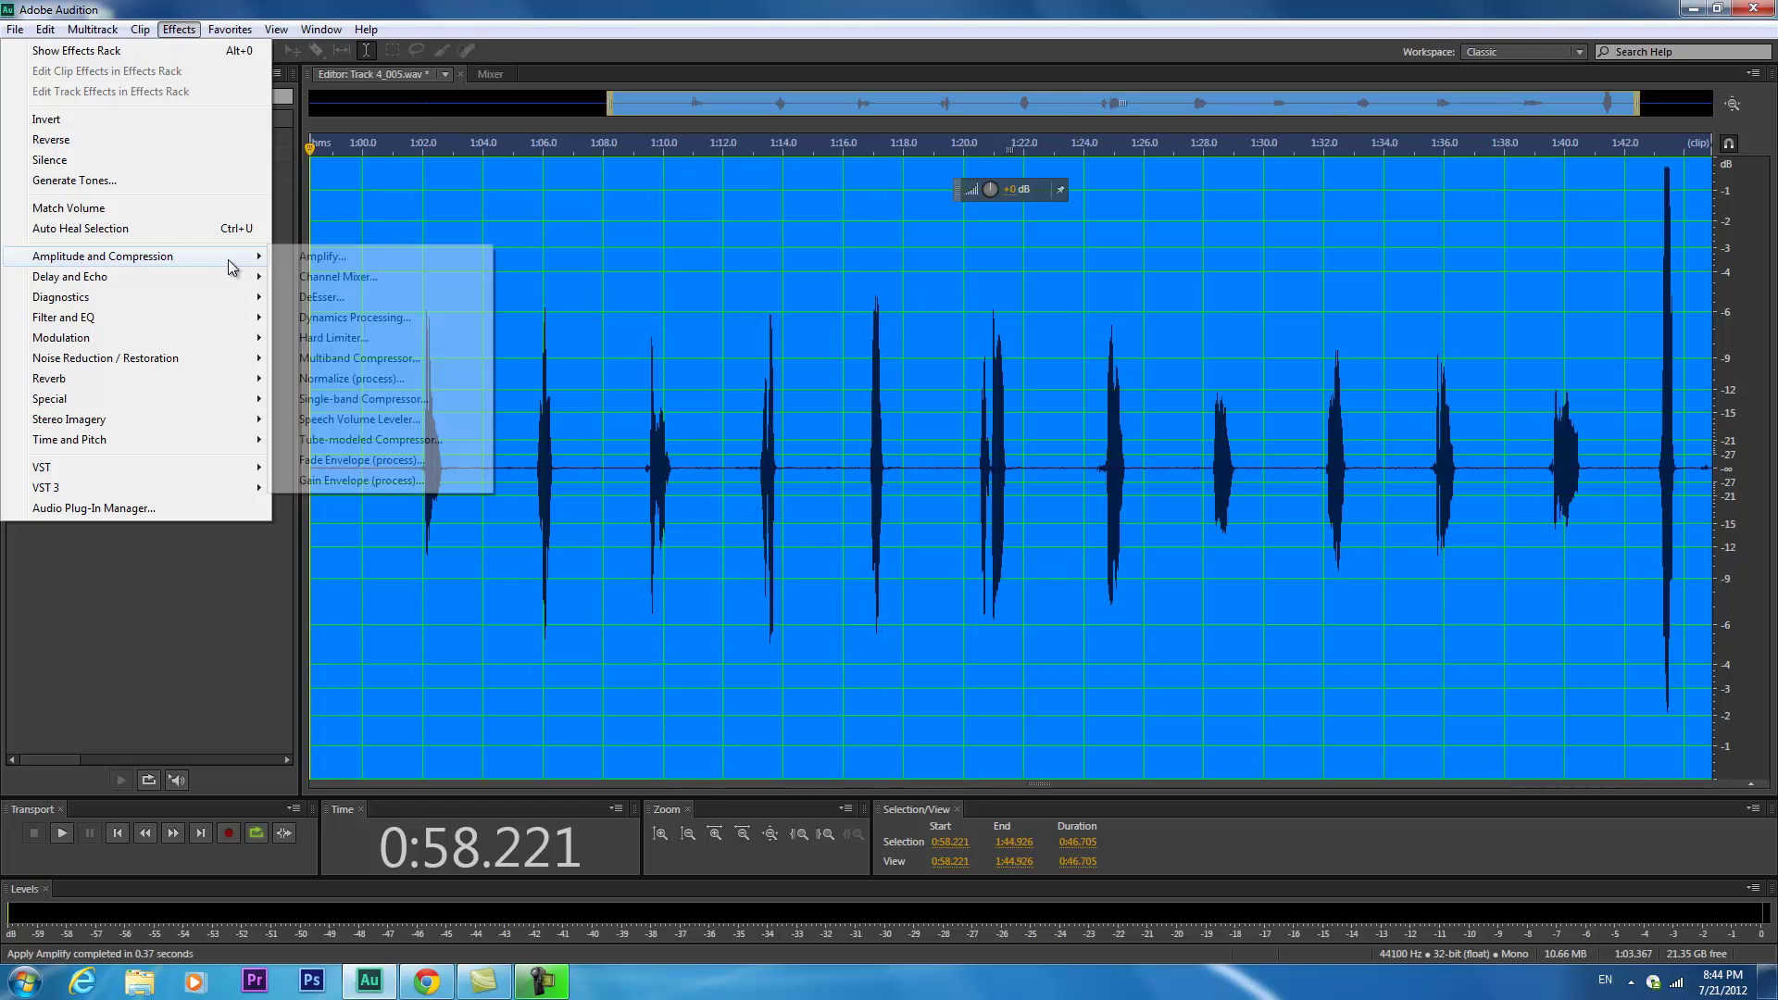
{"action": "left_click", "coordinate": [393, 440]}
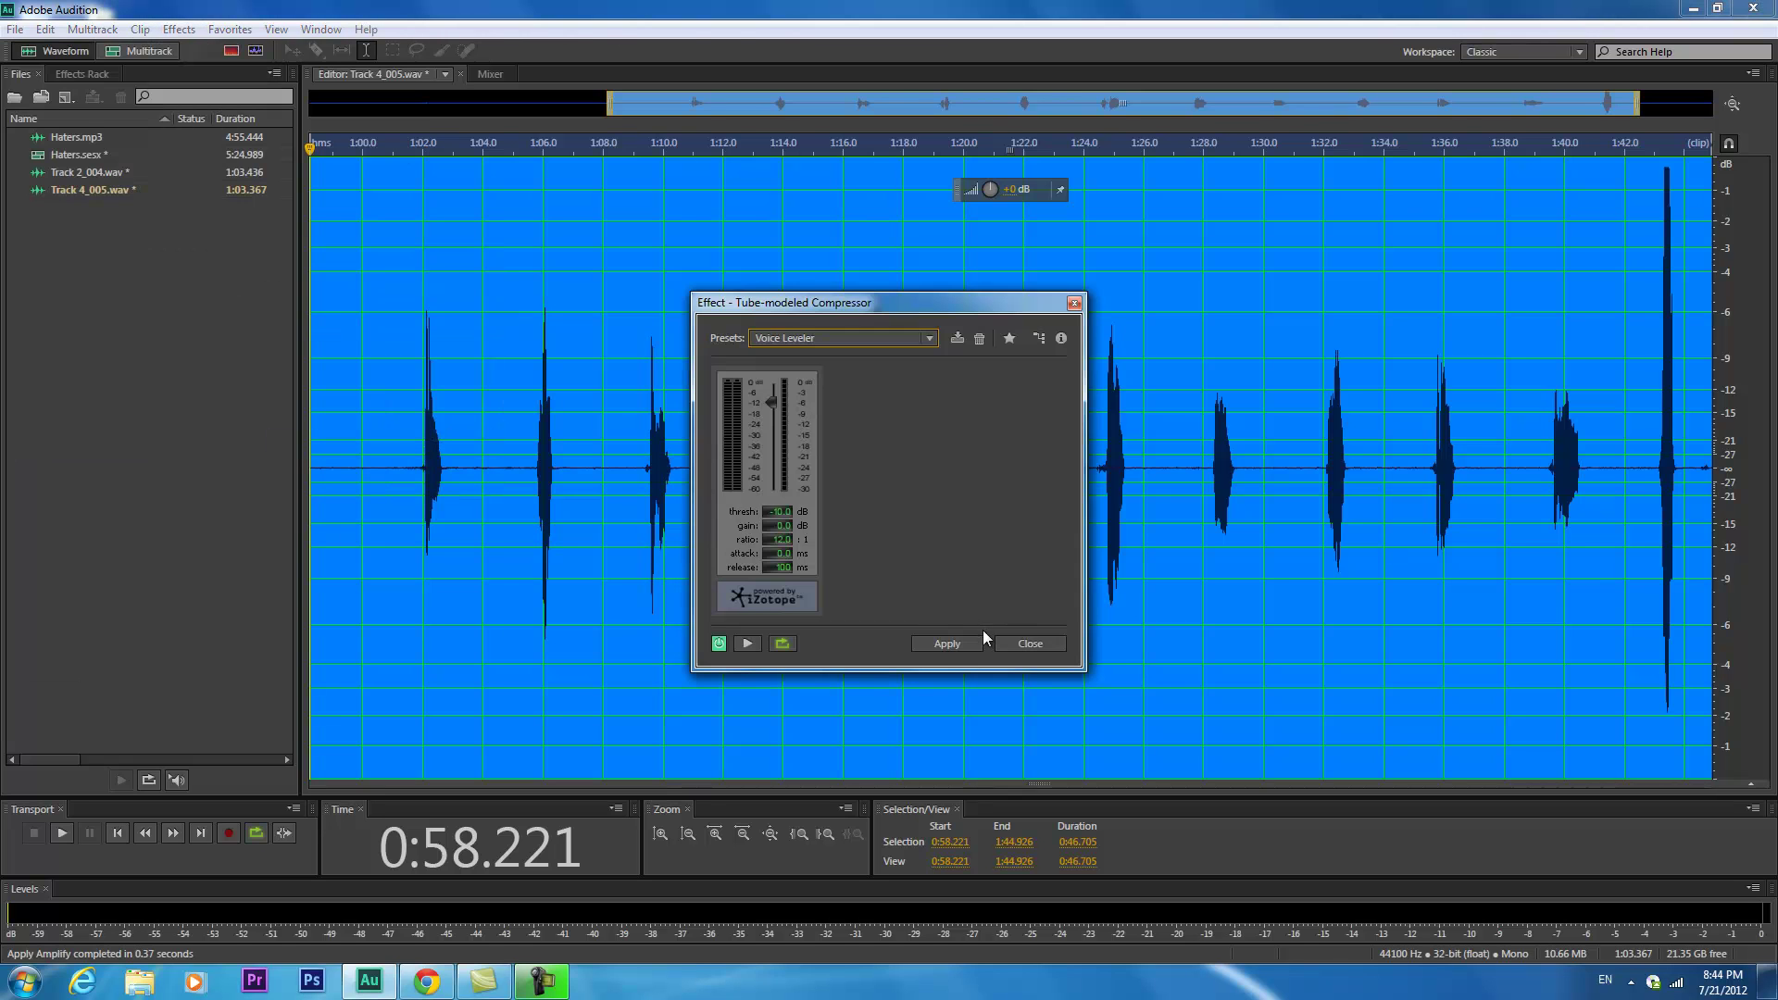
{"action": "left_click", "coordinate": [962, 643]}
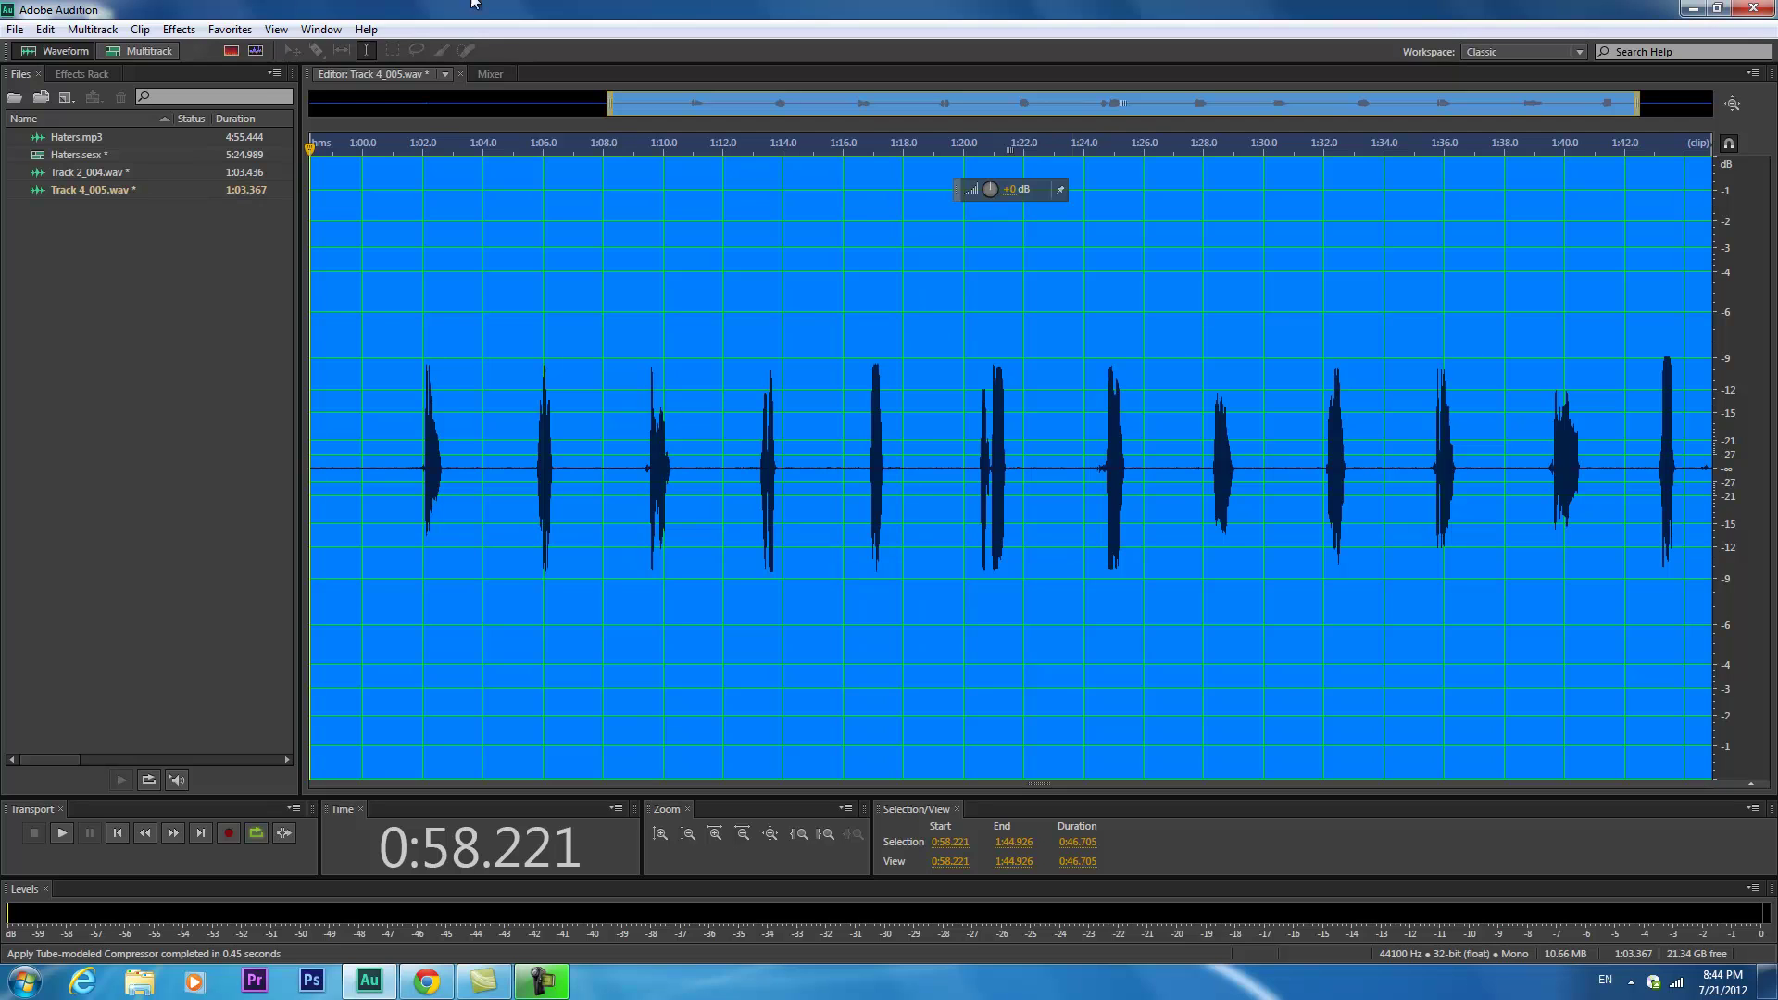
Apply the Waves CLA-3A Mono compressor to the selected vocal with Peak Reduction set to 5.
{"action": "left_click", "coordinate": [185, 35]}
{"action": "mouse_move", "coordinate": [187, 469]}
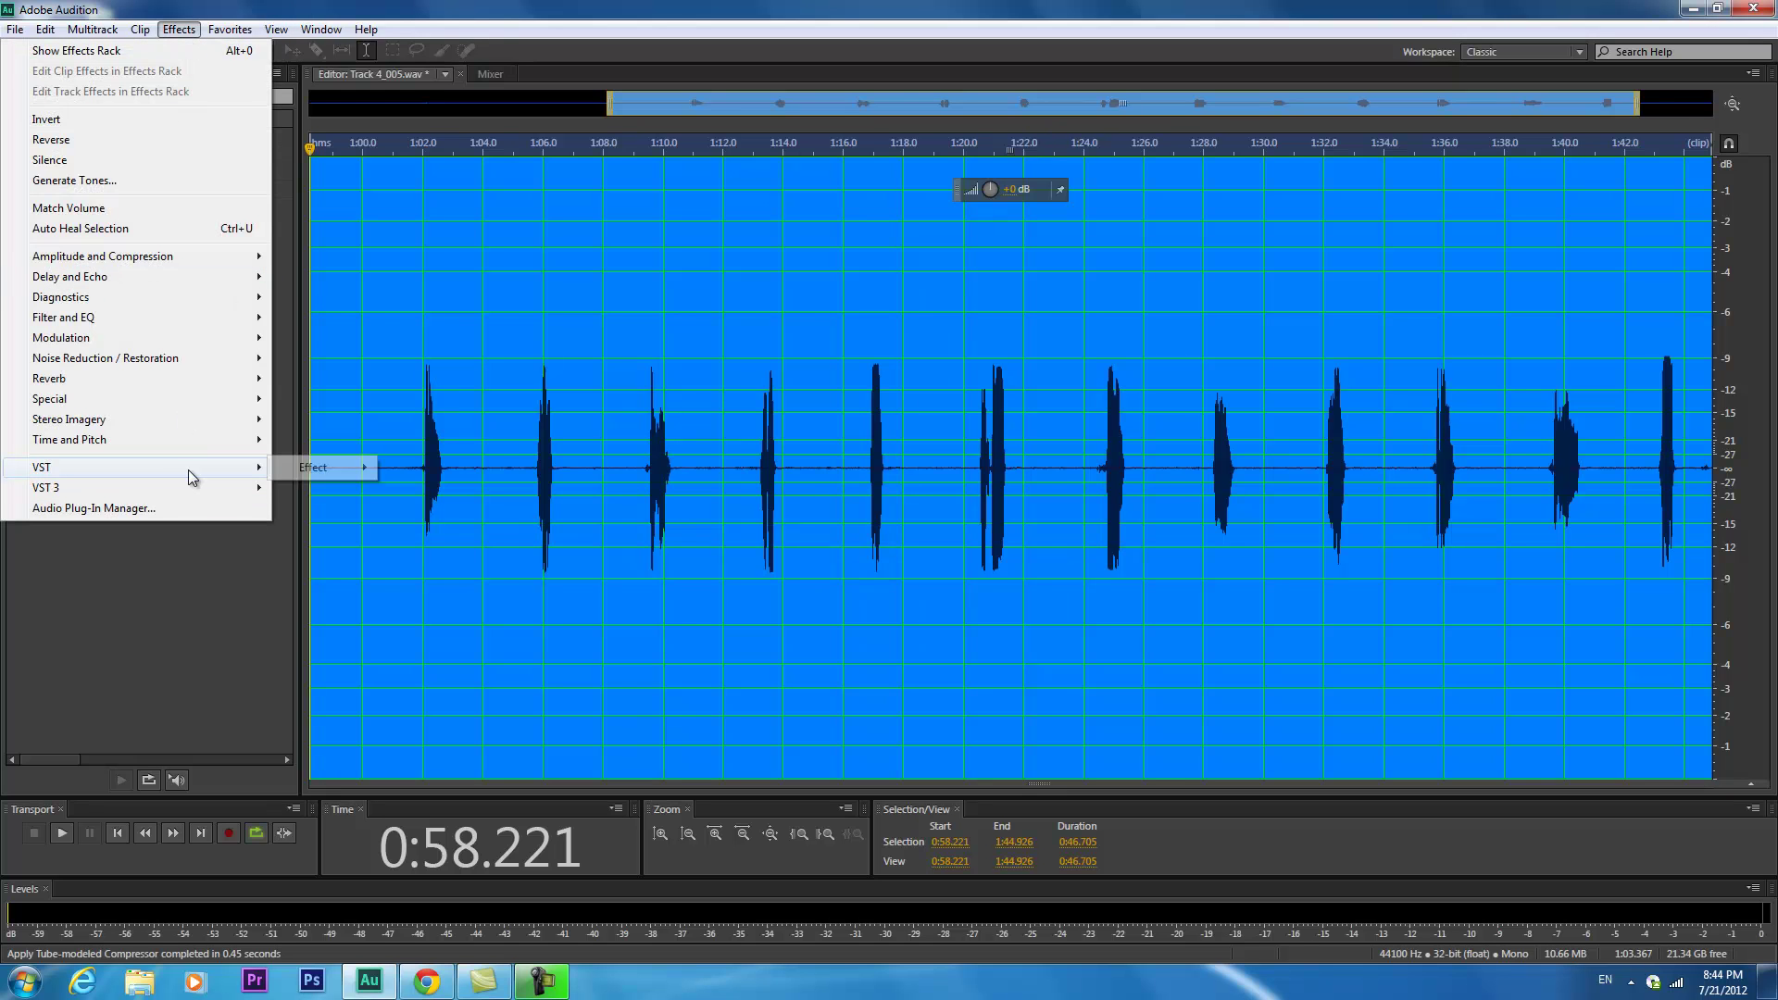
{"action": "mouse_move", "coordinate": [319, 472]}
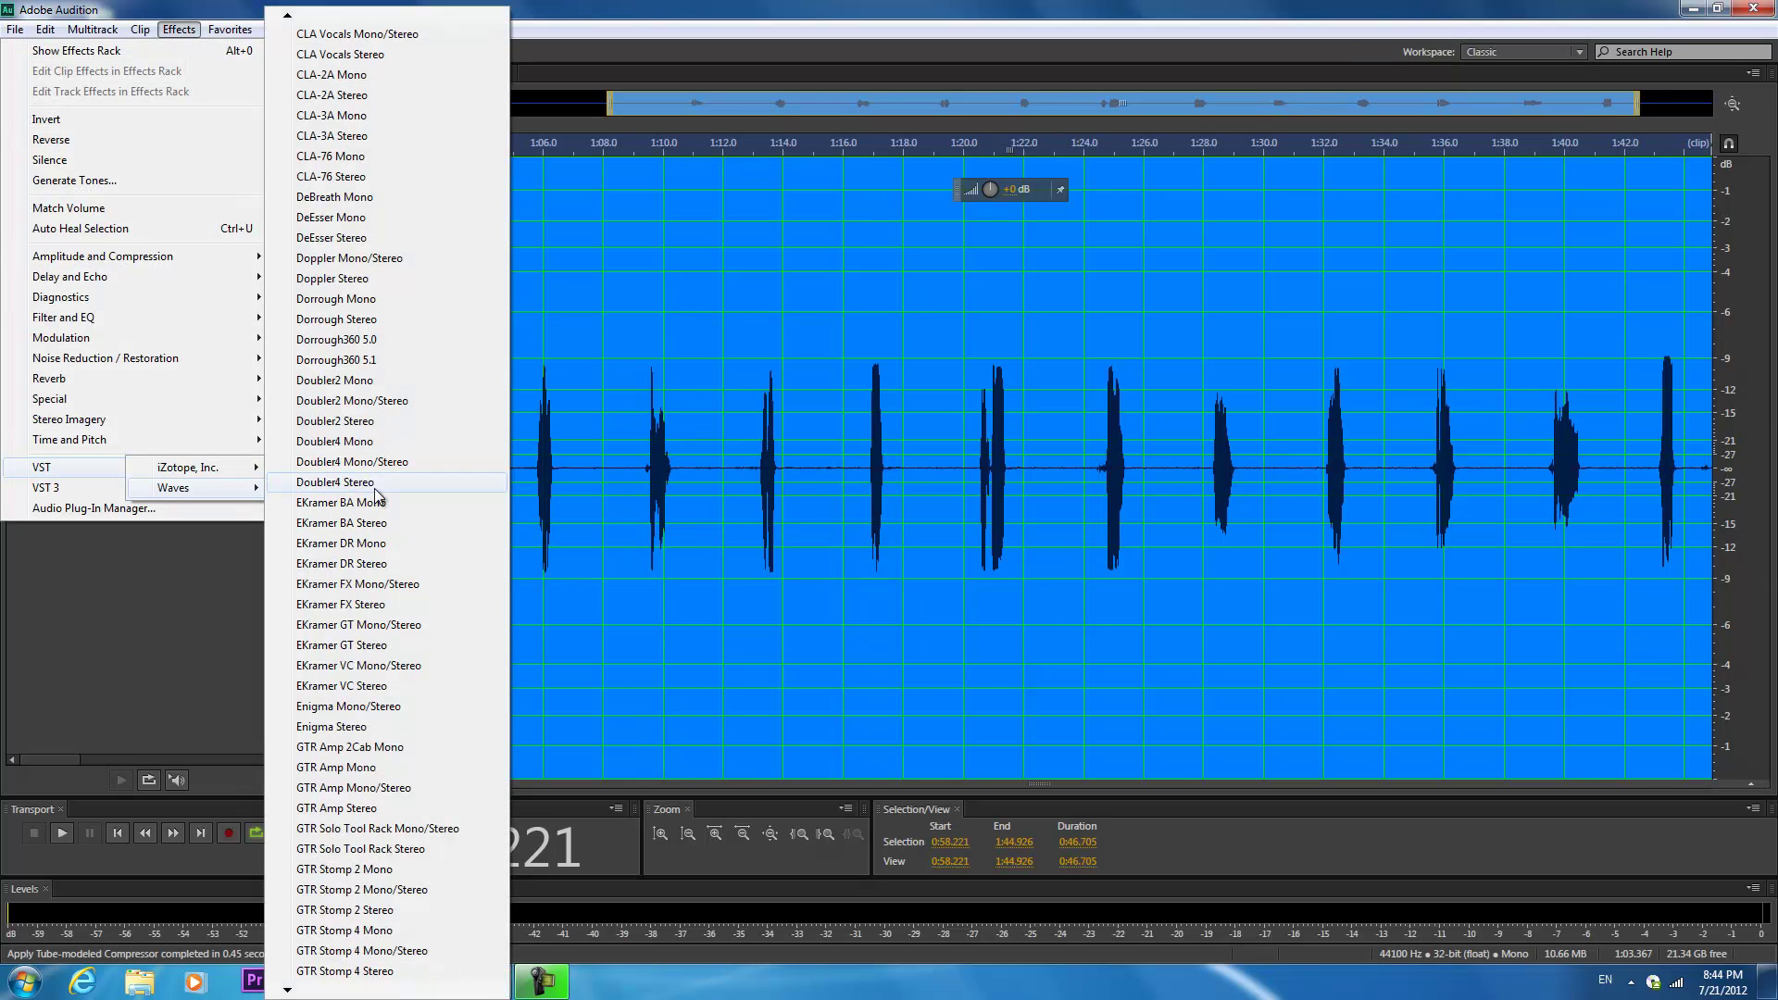
{"action": "left_click", "coordinate": [391, 117]}
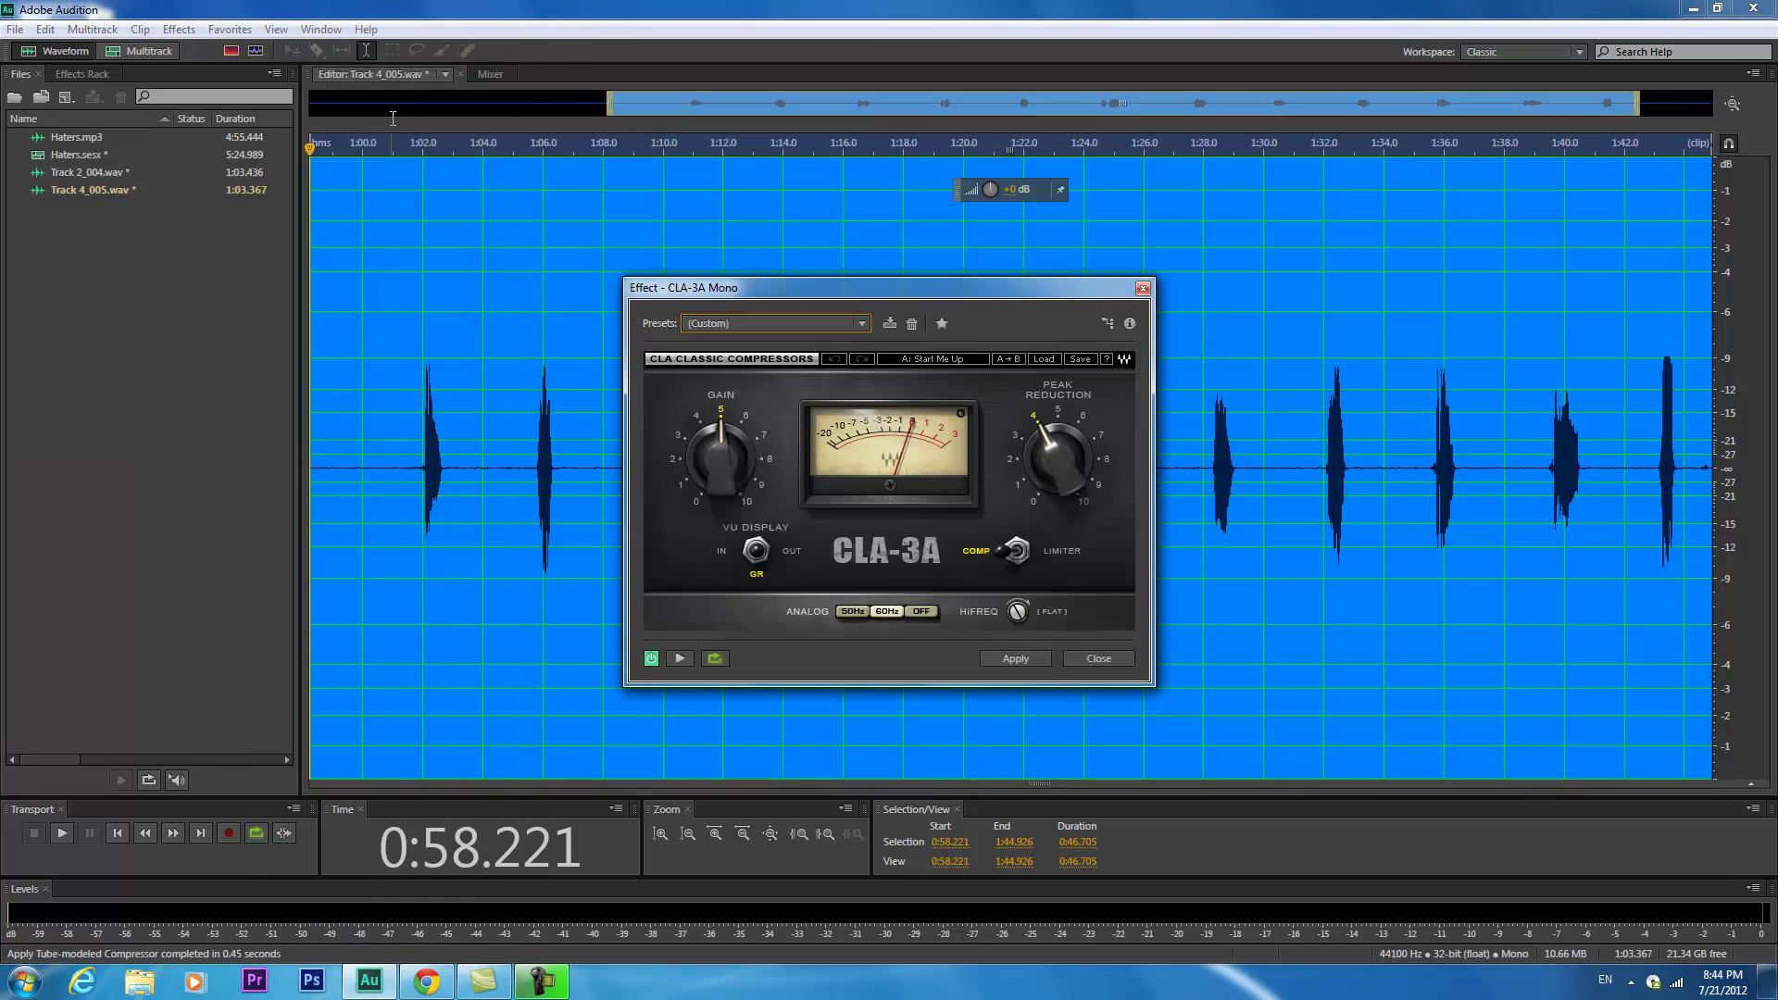
{"action": "left_click", "coordinate": [1051, 474]}
{"action": "type", "text": "5"}
{"action": "key", "text": "Return"}
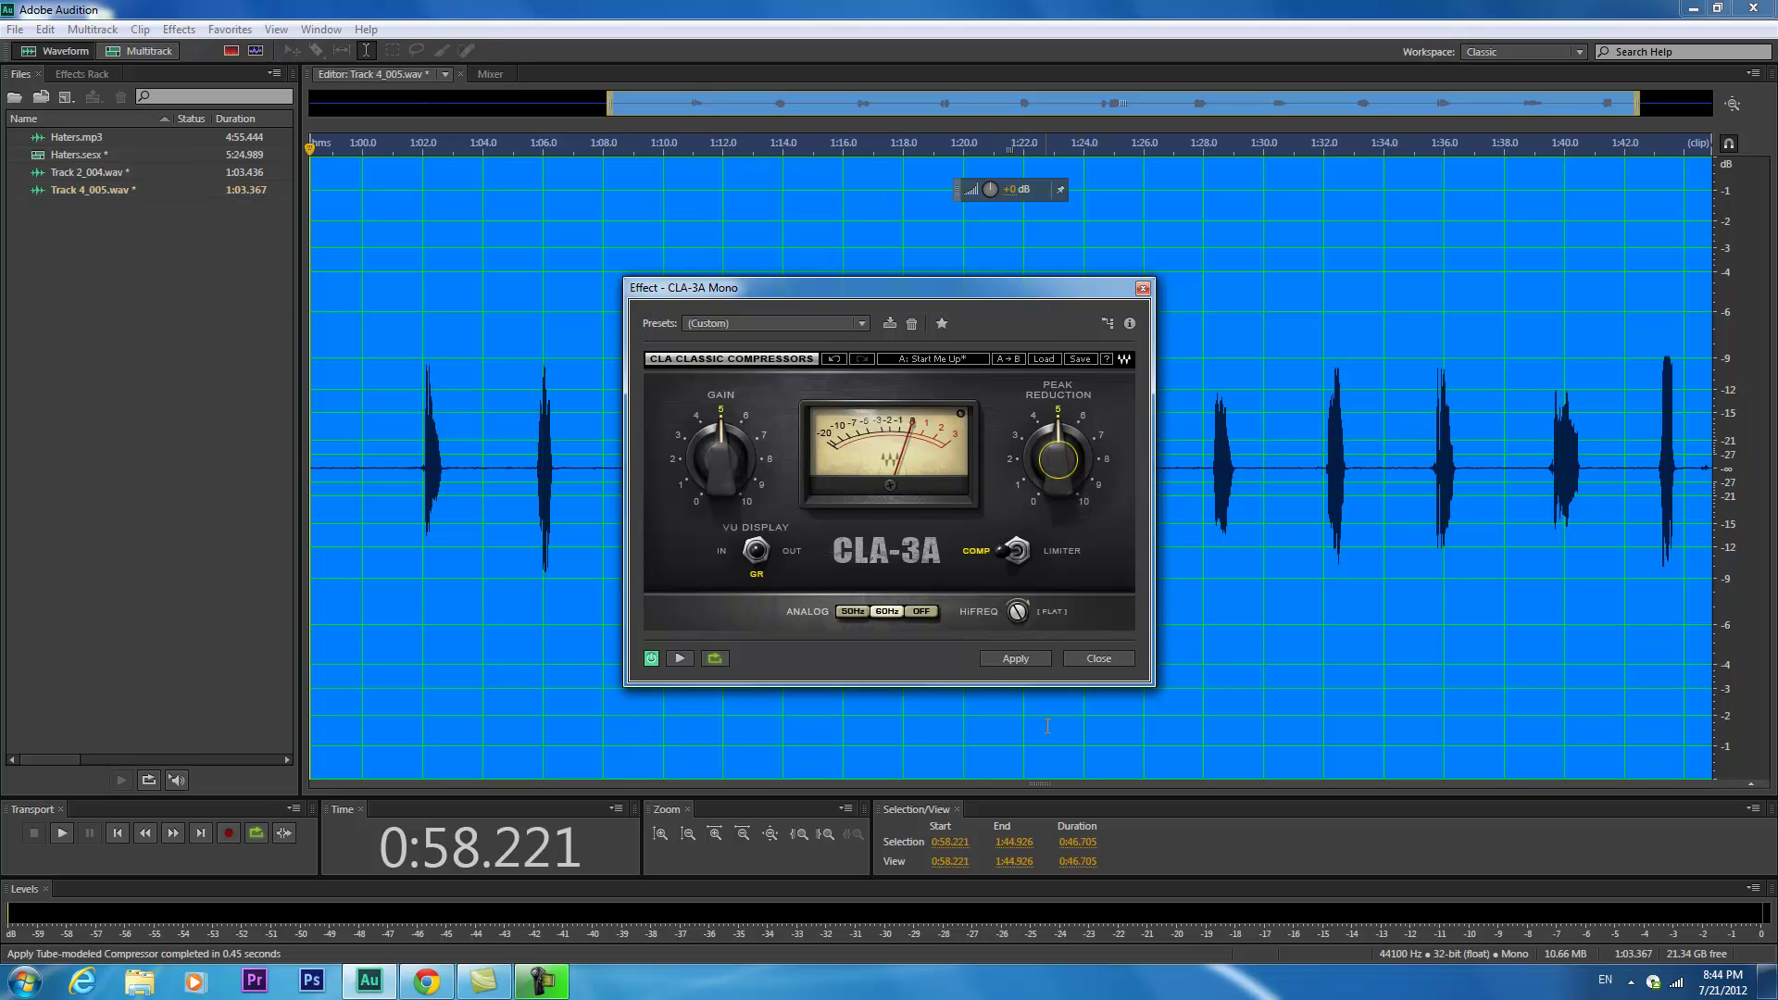
{"action": "left_click", "coordinate": [1030, 658]}
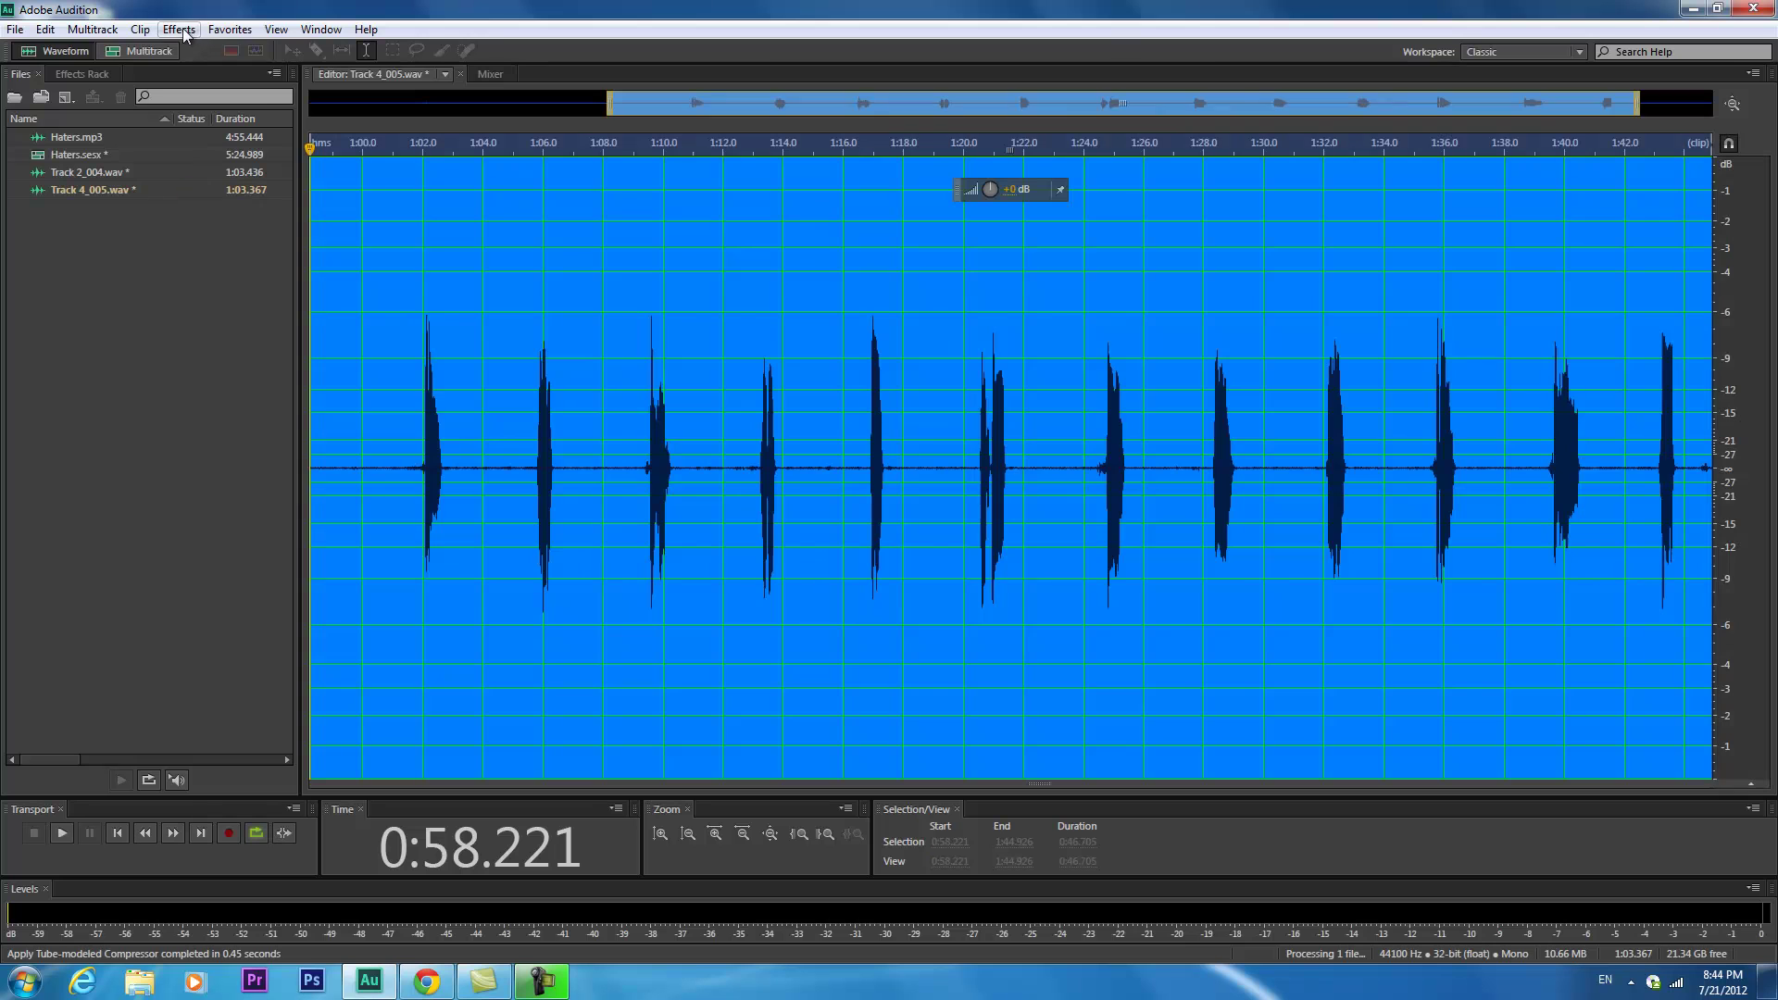
Apply the Hard Limiter with the Light preset to the selected Track 4_005 vocal.
{"action": "left_click", "coordinate": [181, 28]}
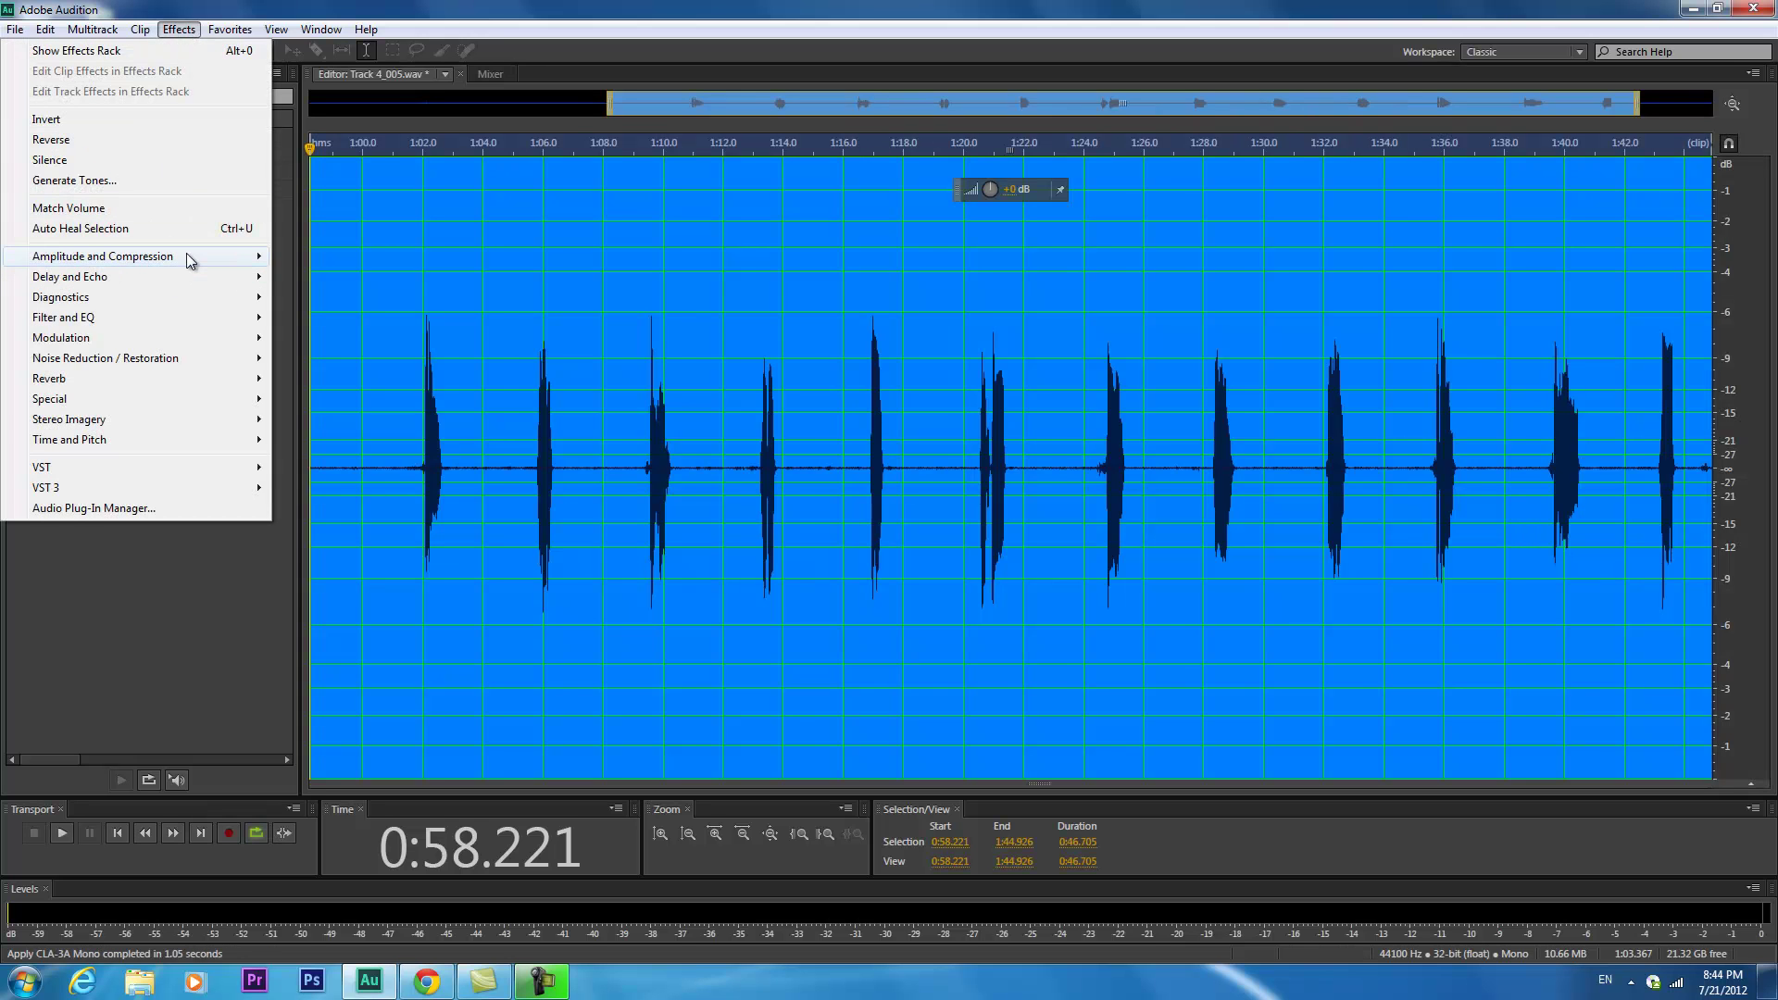
{"action": "mouse_move", "coordinate": [187, 255]}
{"action": "left_click", "coordinate": [355, 337]}
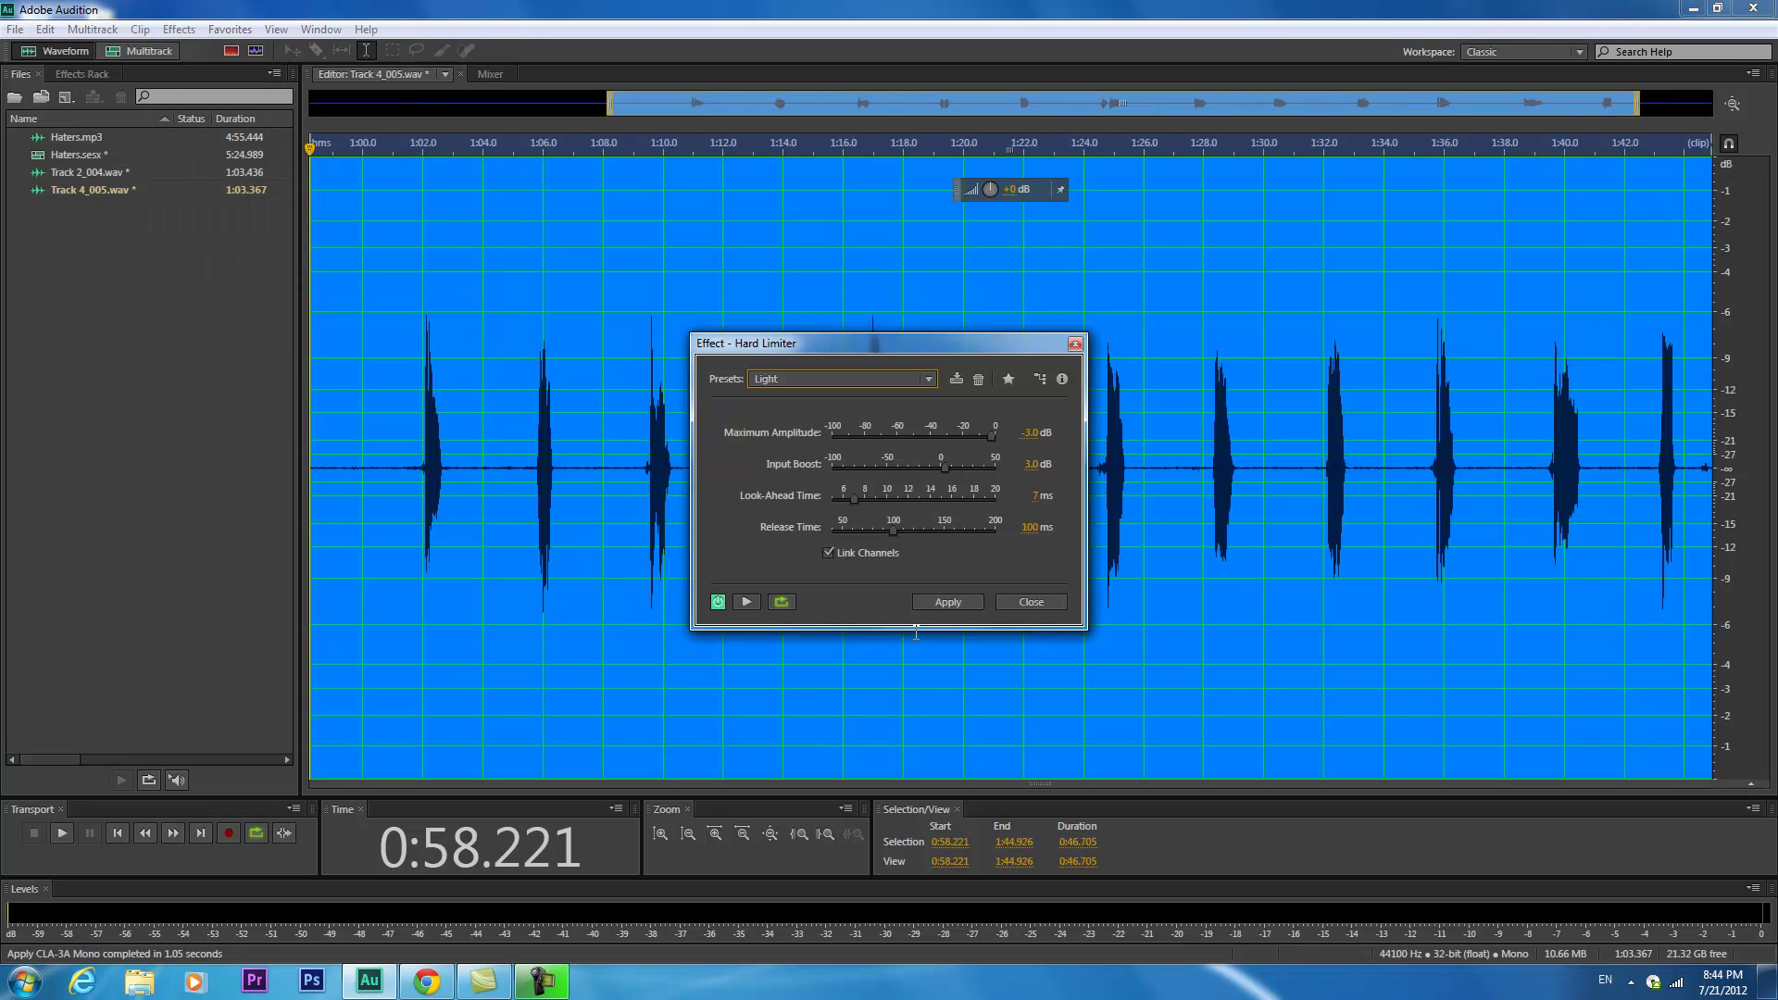
{"action": "left_click", "coordinate": [948, 602]}
Apply the Parametric Equalizer to the selected Track 4_005 vocal using its current settings.
{"action": "left_click", "coordinate": [181, 37]}
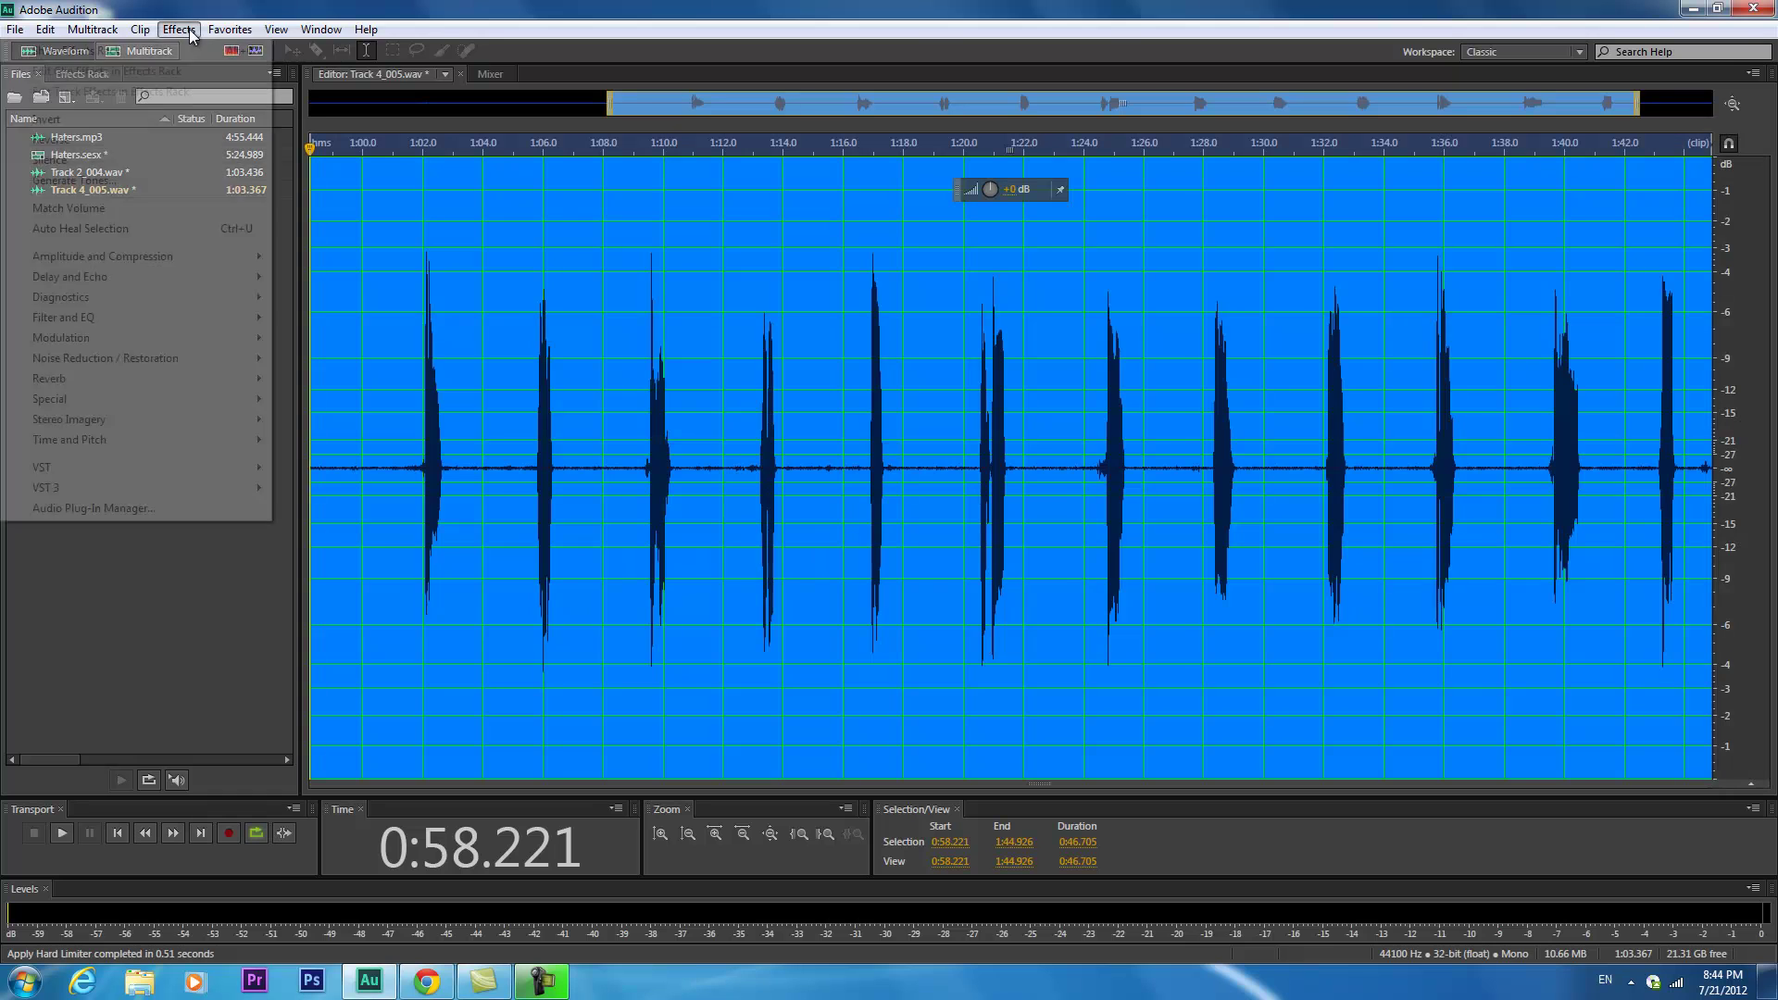
{"action": "mouse_move", "coordinate": [218, 319]}
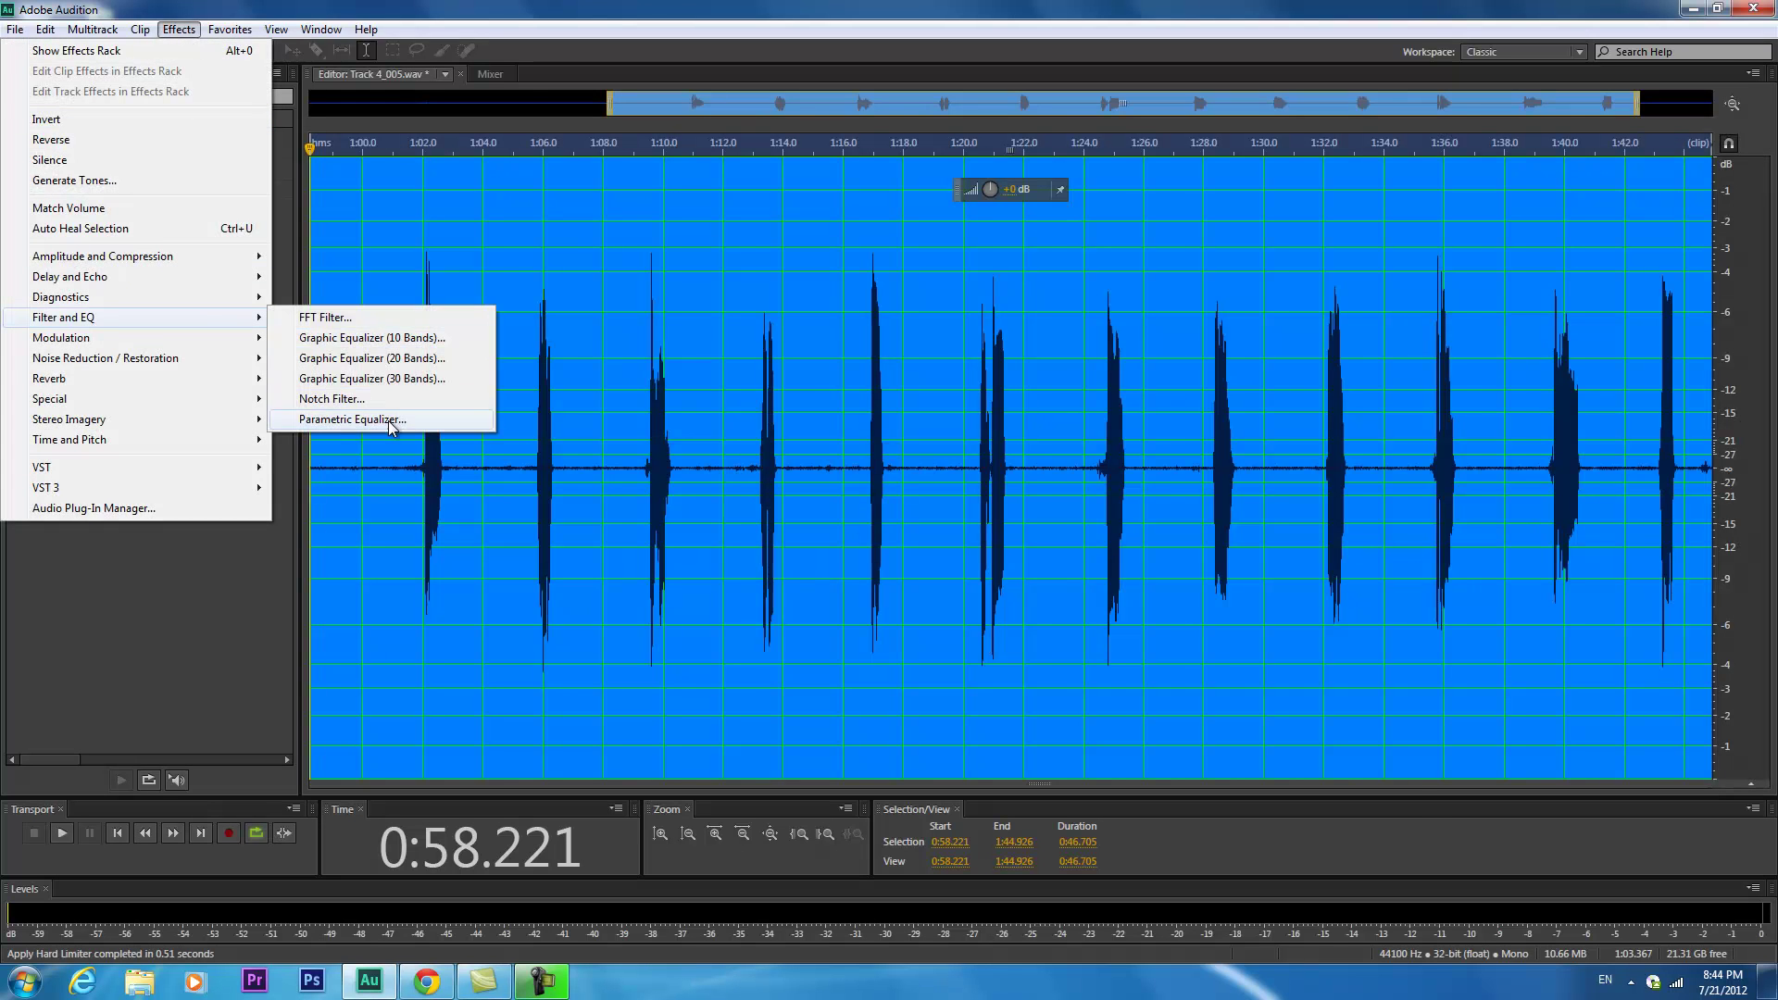
{"action": "left_click", "coordinate": [352, 418]}
{"action": "left_click", "coordinate": [1273, 837]}
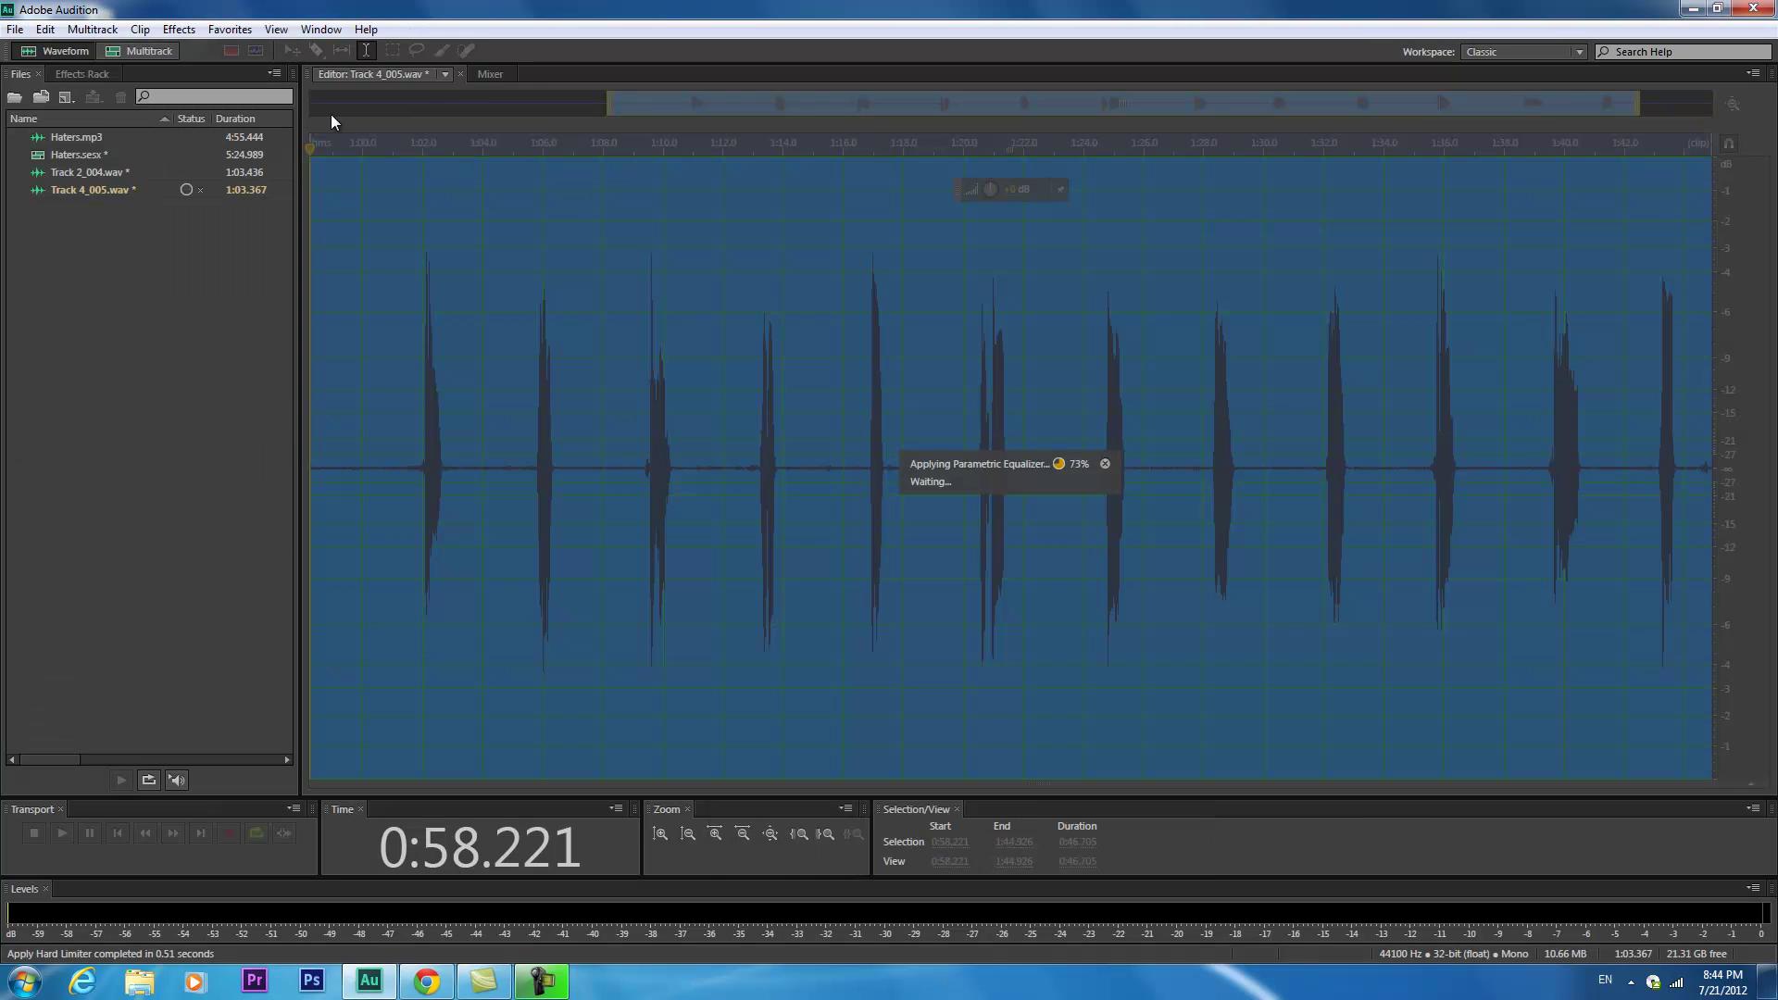
Apply the Waves GTR Stomp 2 Mono effect with its current Reverb pedal settings to the Track 4_005 vocal.
{"action": "left_click", "coordinate": [179, 29]}
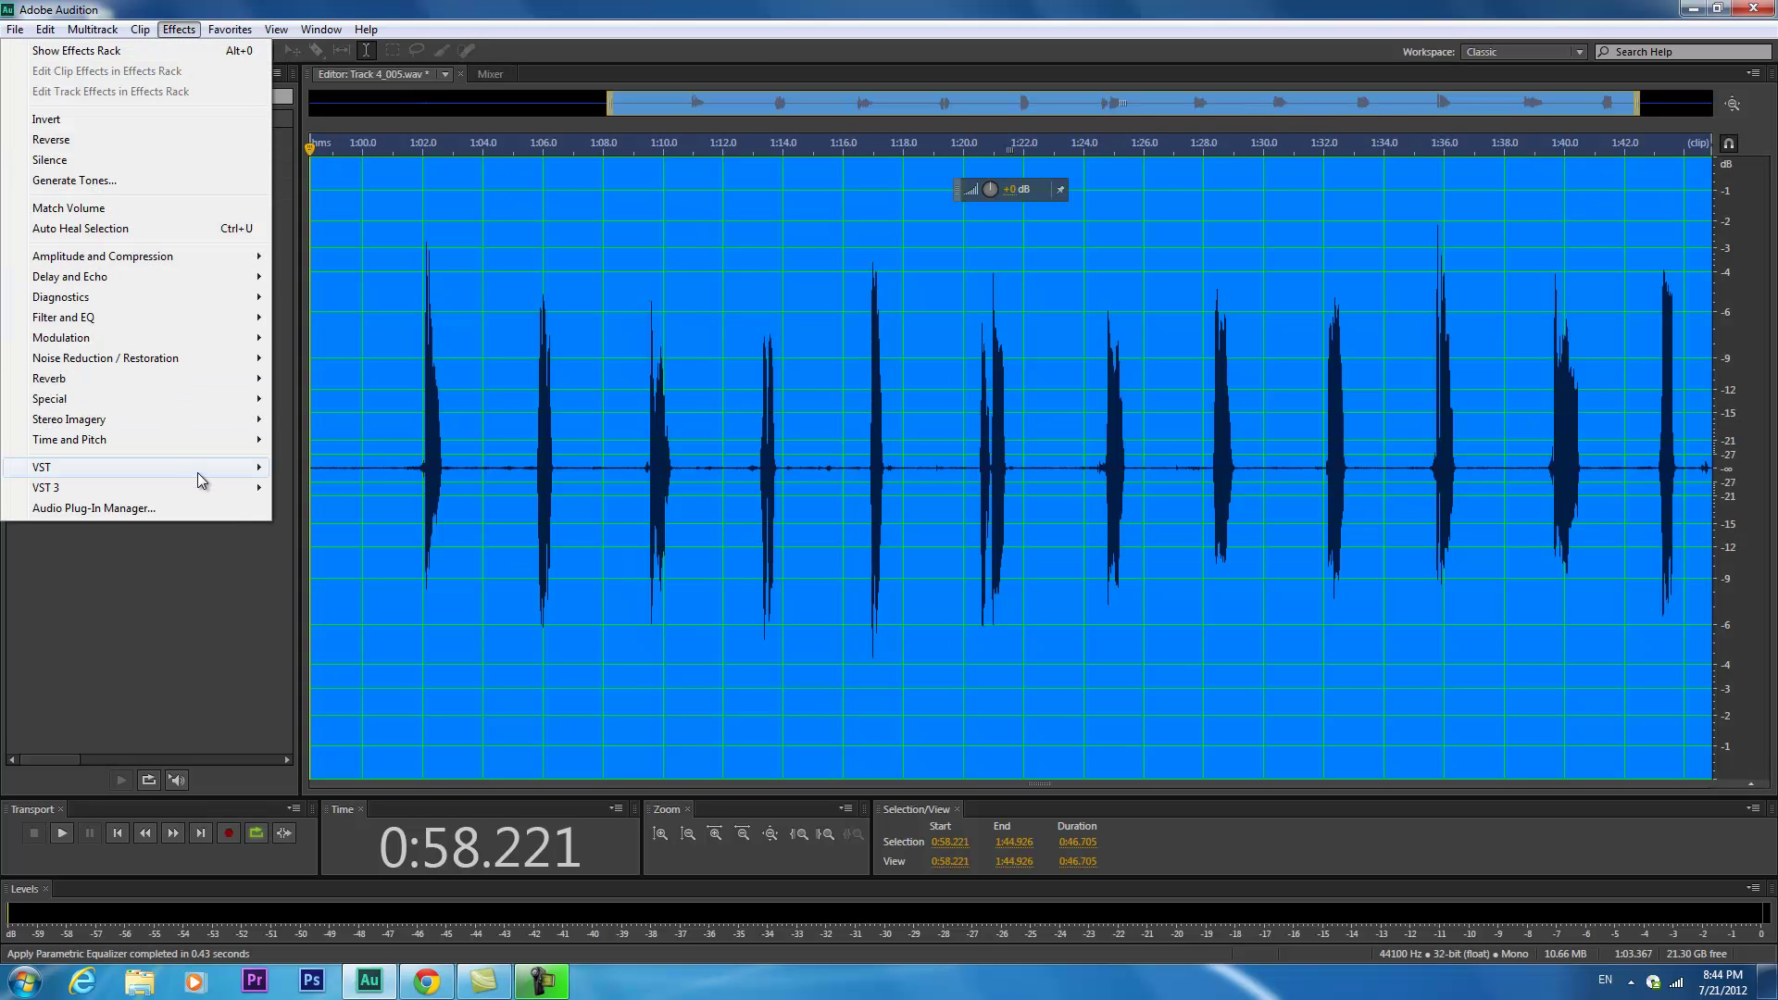
{"action": "mouse_move", "coordinate": [198, 468]}
{"action": "mouse_move", "coordinate": [315, 469]}
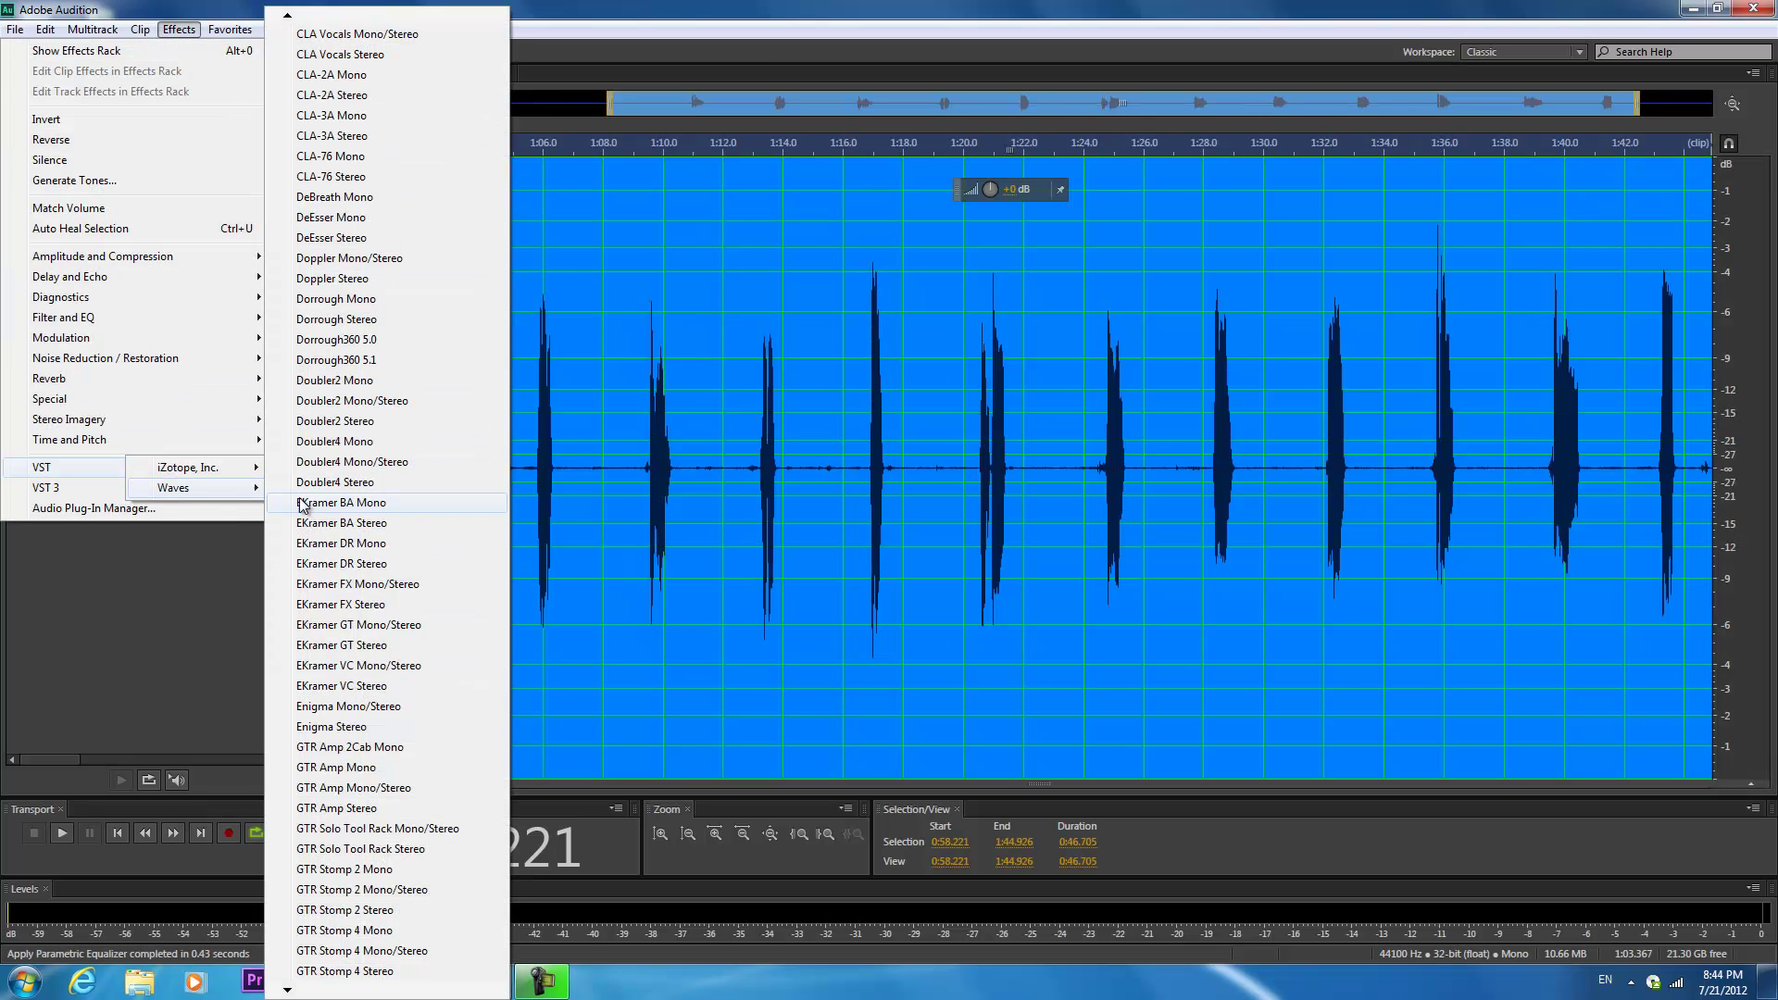
{"action": "left_click", "coordinate": [356, 873]}
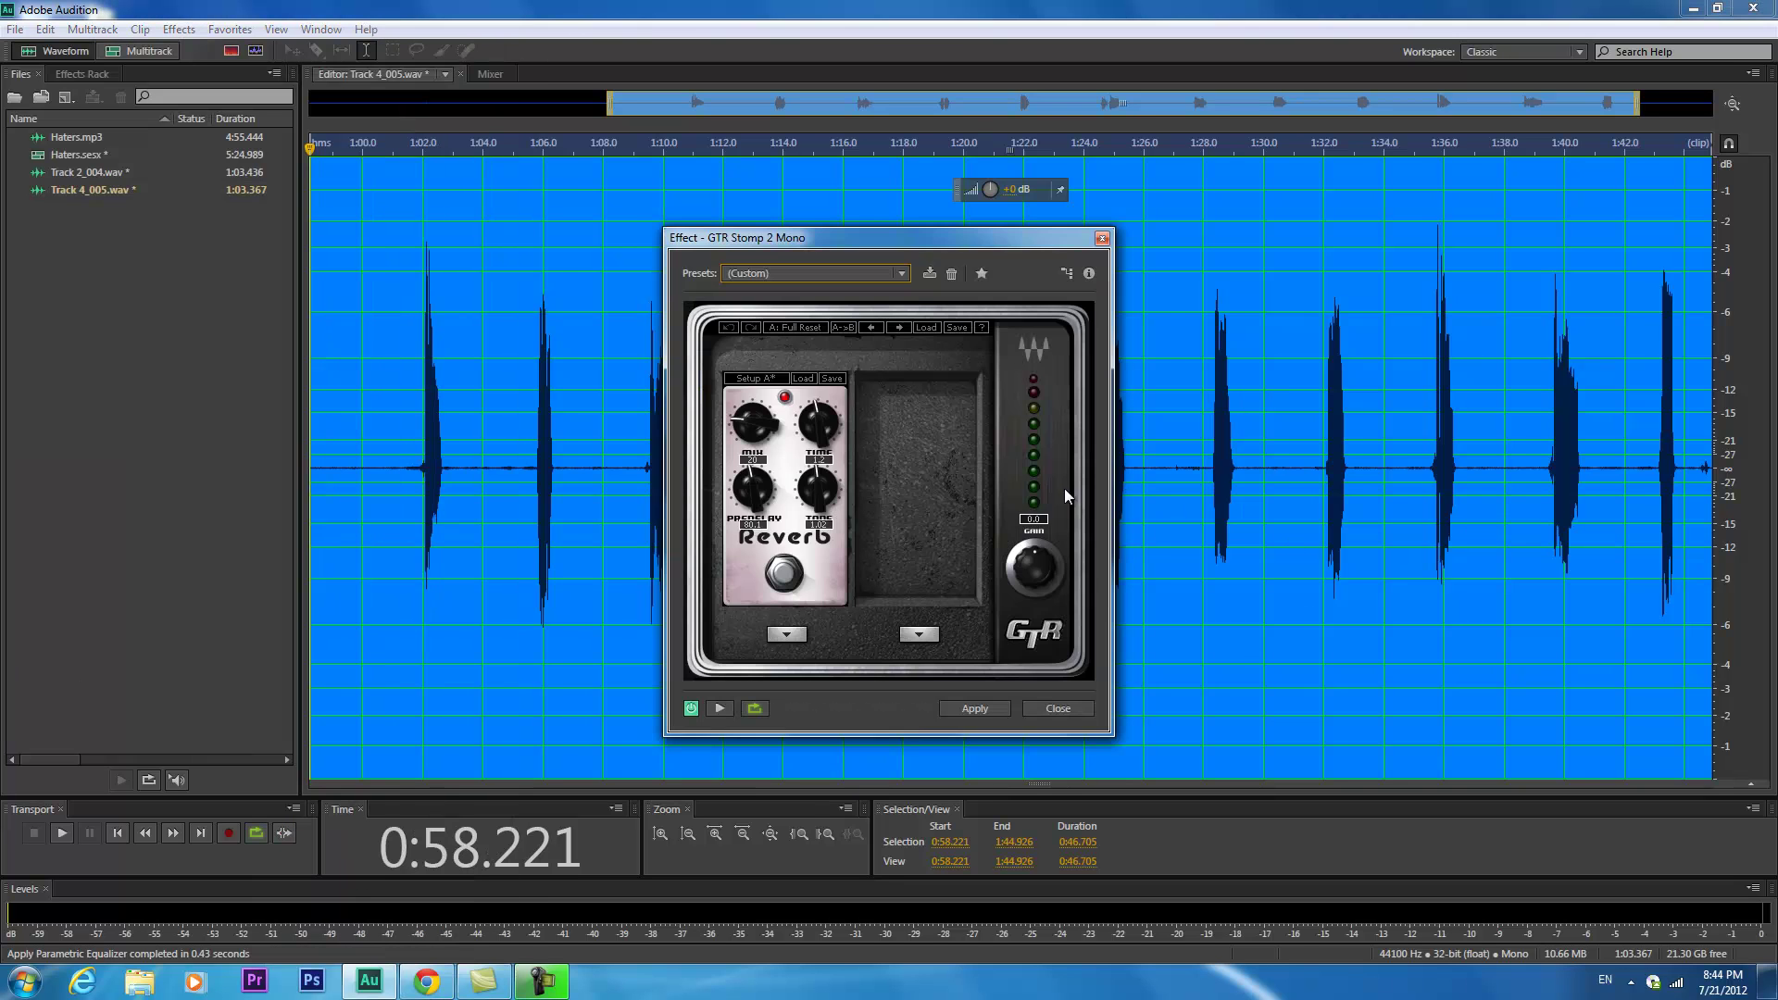
{"action": "left_click", "coordinate": [980, 707]}
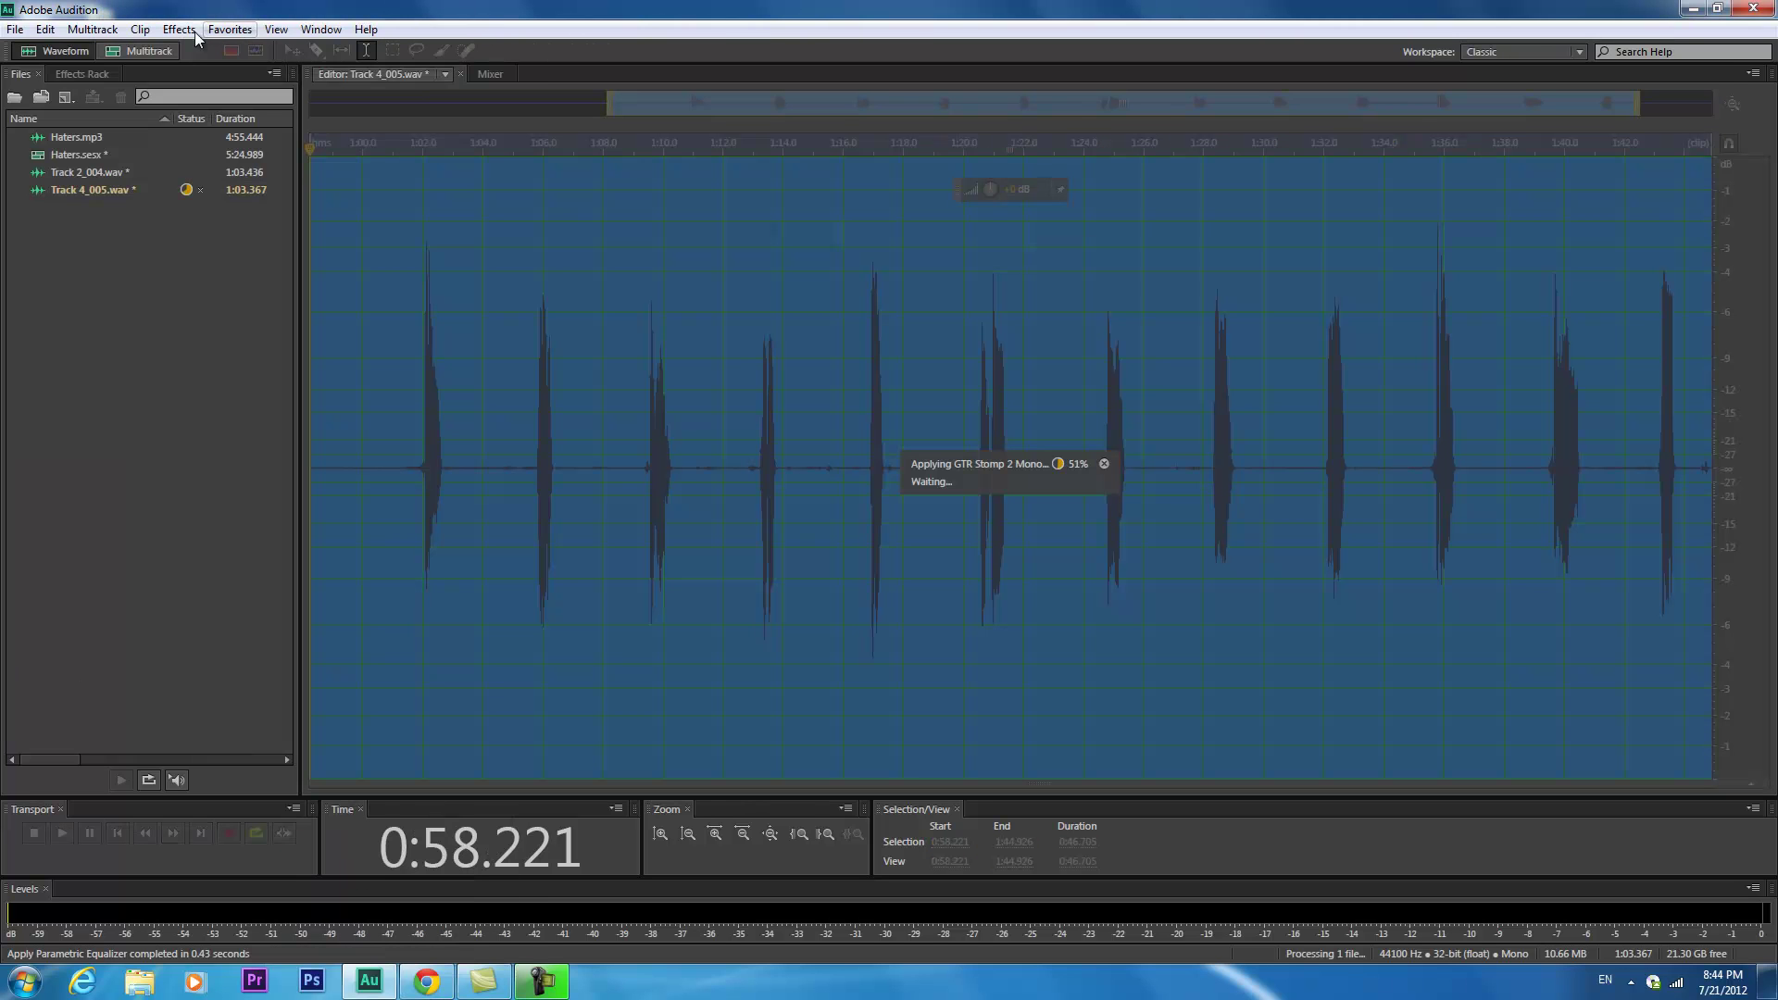
Apply the Mastering effect to the Track 4_005 vocal using its current custom low-shelf curve and Tube exciter mode.
{"action": "left_click", "coordinate": [177, 29]}
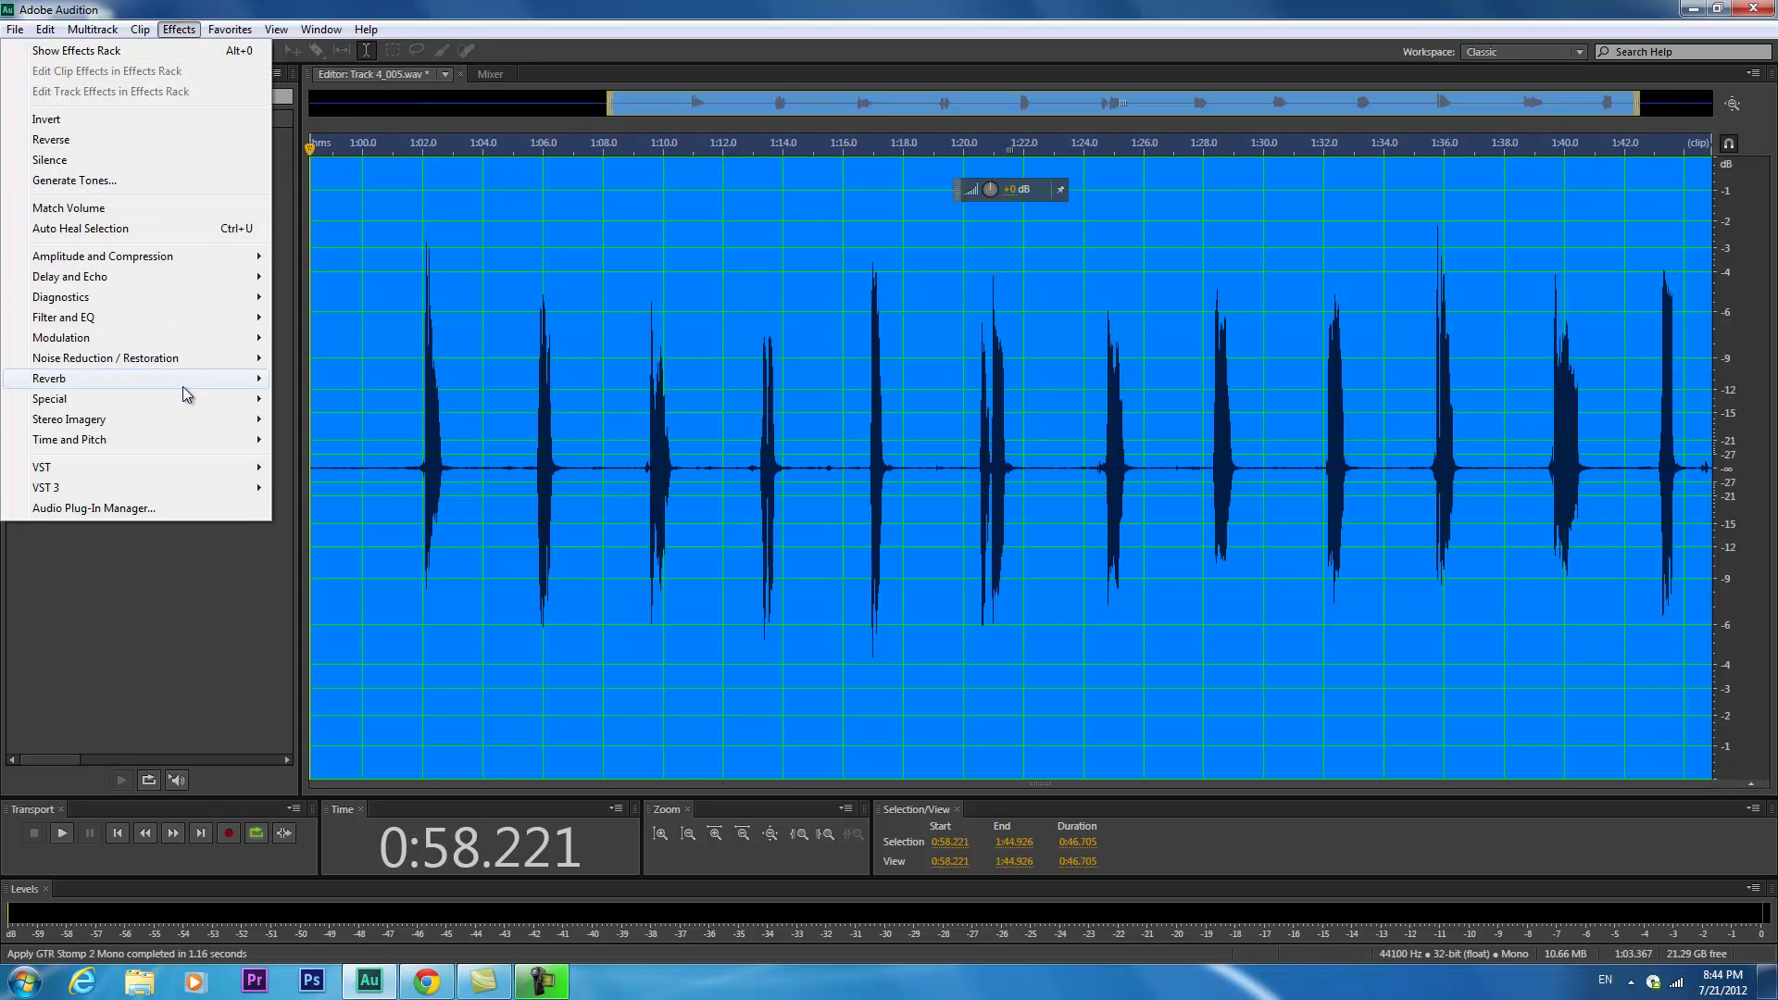
{"action": "mouse_move", "coordinate": [186, 394]}
{"action": "left_click", "coordinate": [364, 462]}
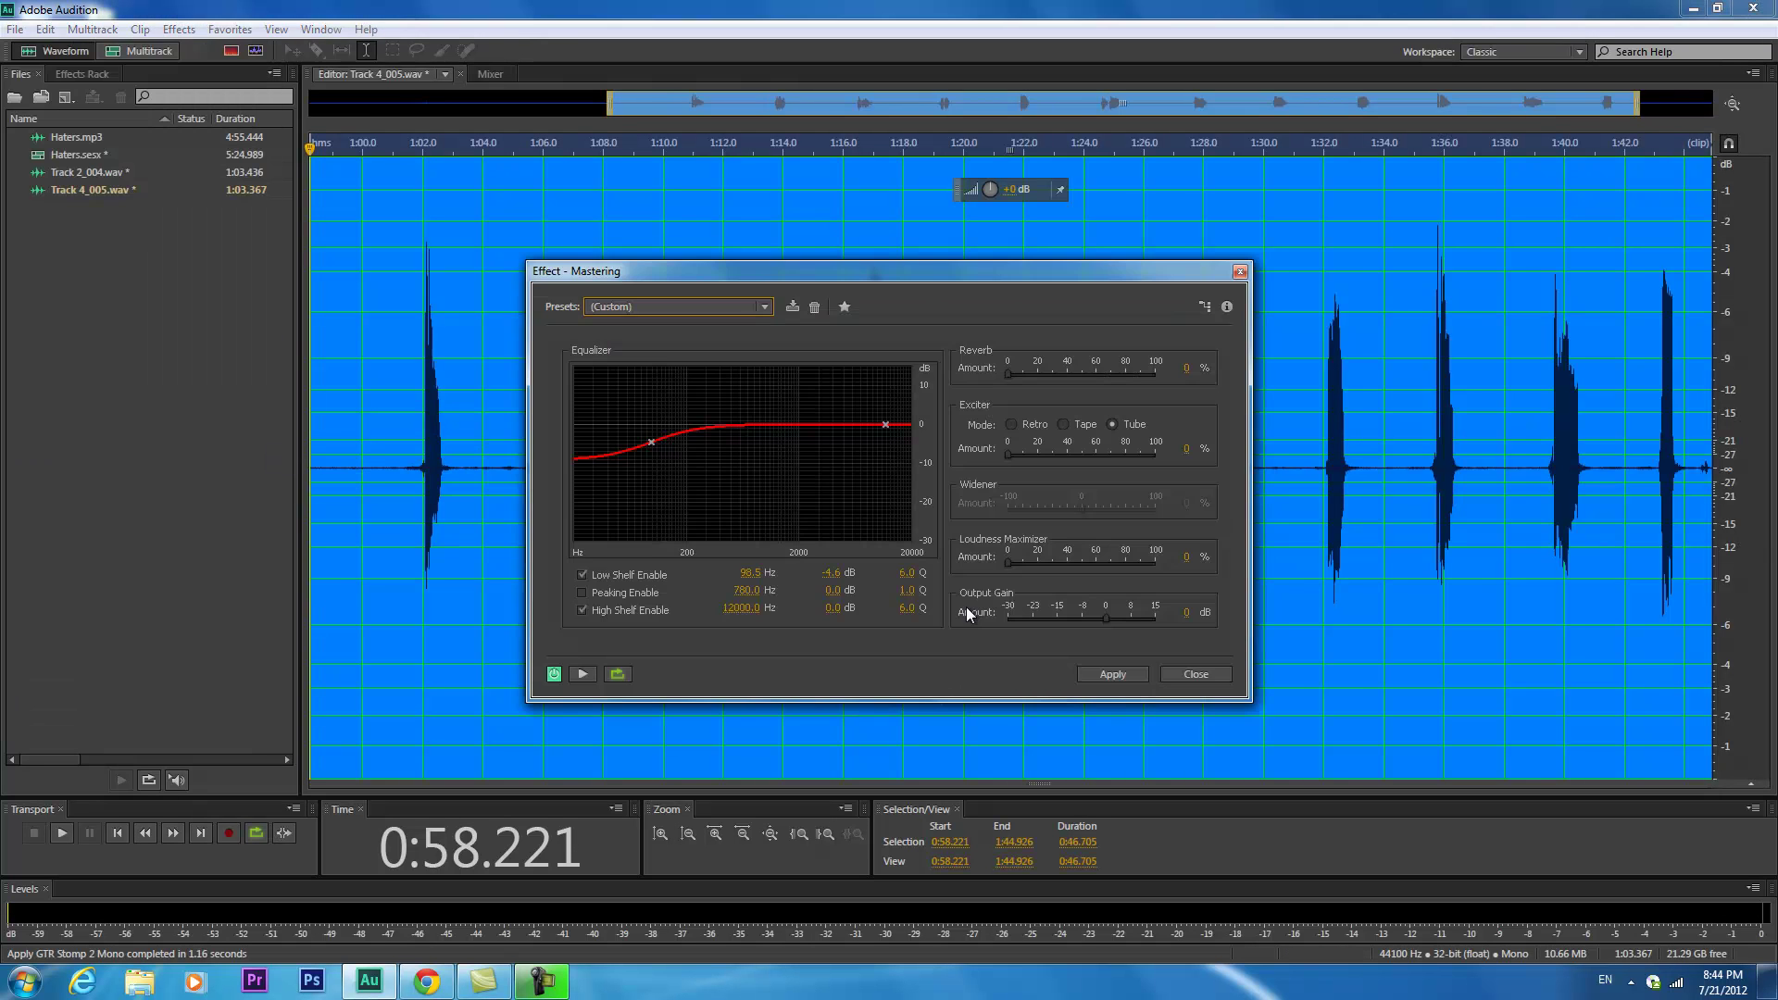
{"action": "left_click", "coordinate": [1098, 677]}
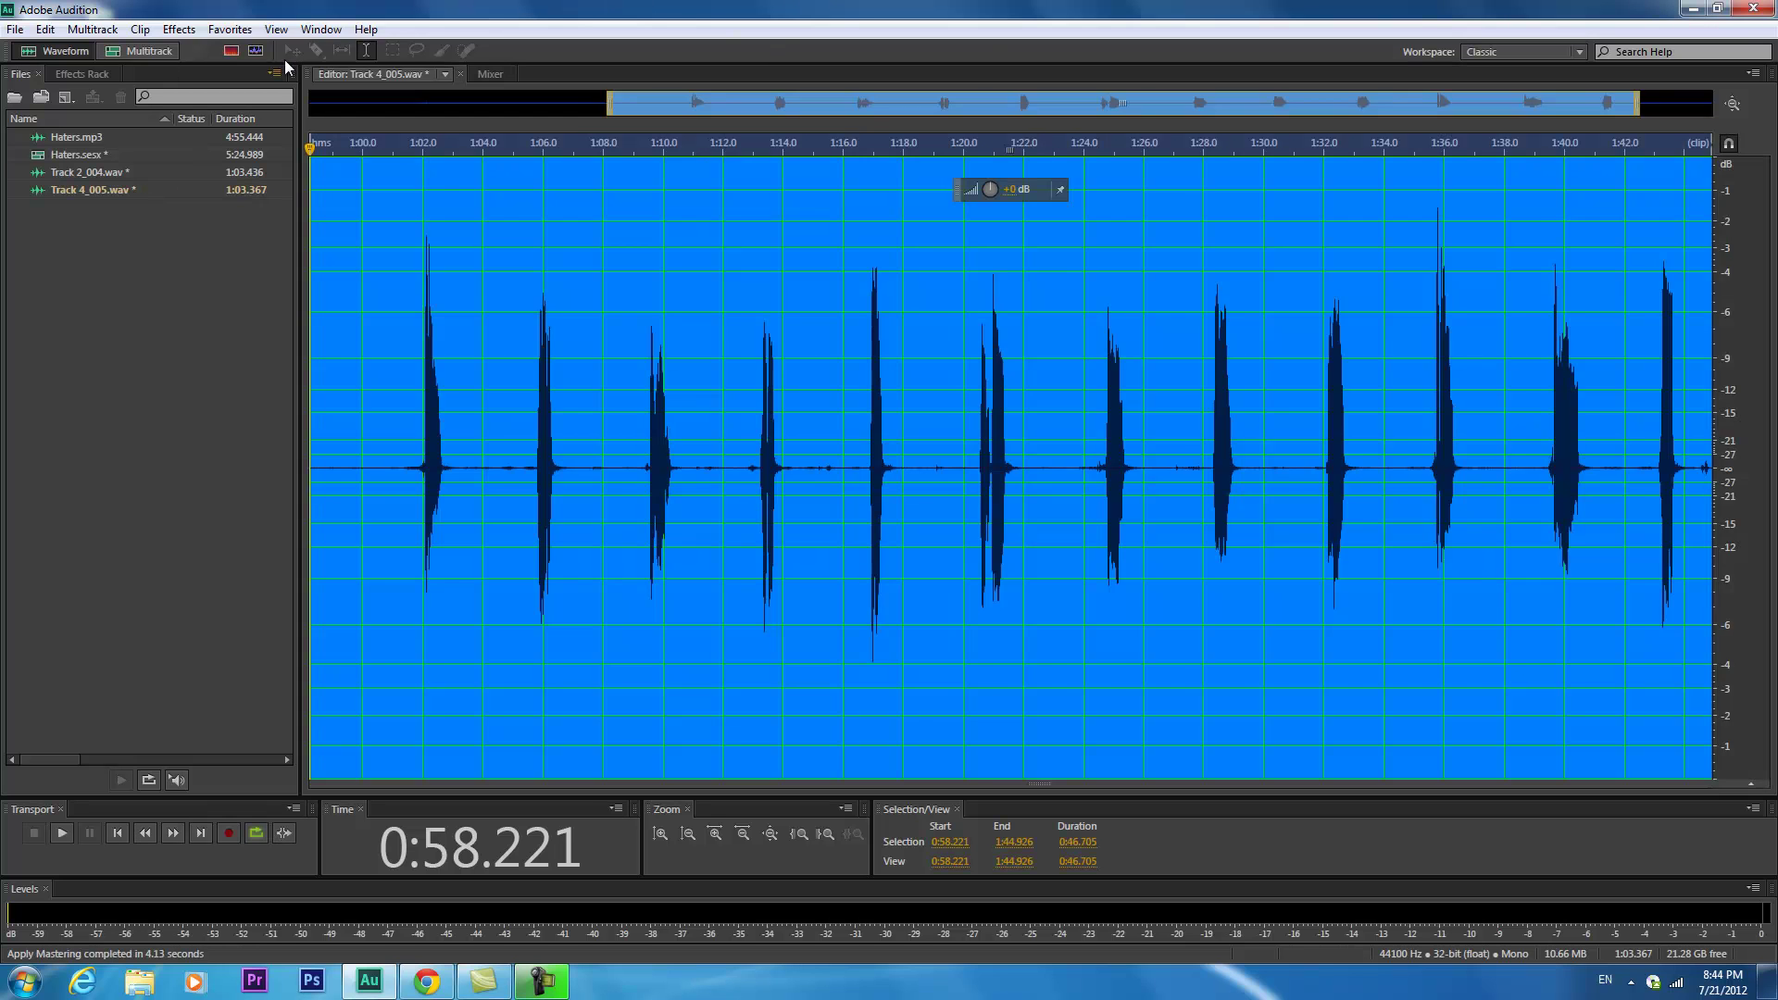
Preview the Echo effect on the selected Track 4_005 vocal using the Stereo Vocals preset with a delay time of about 148 ms.
{"action": "left_click", "coordinate": [172, 30]}
{"action": "mouse_move", "coordinate": [178, 322]}
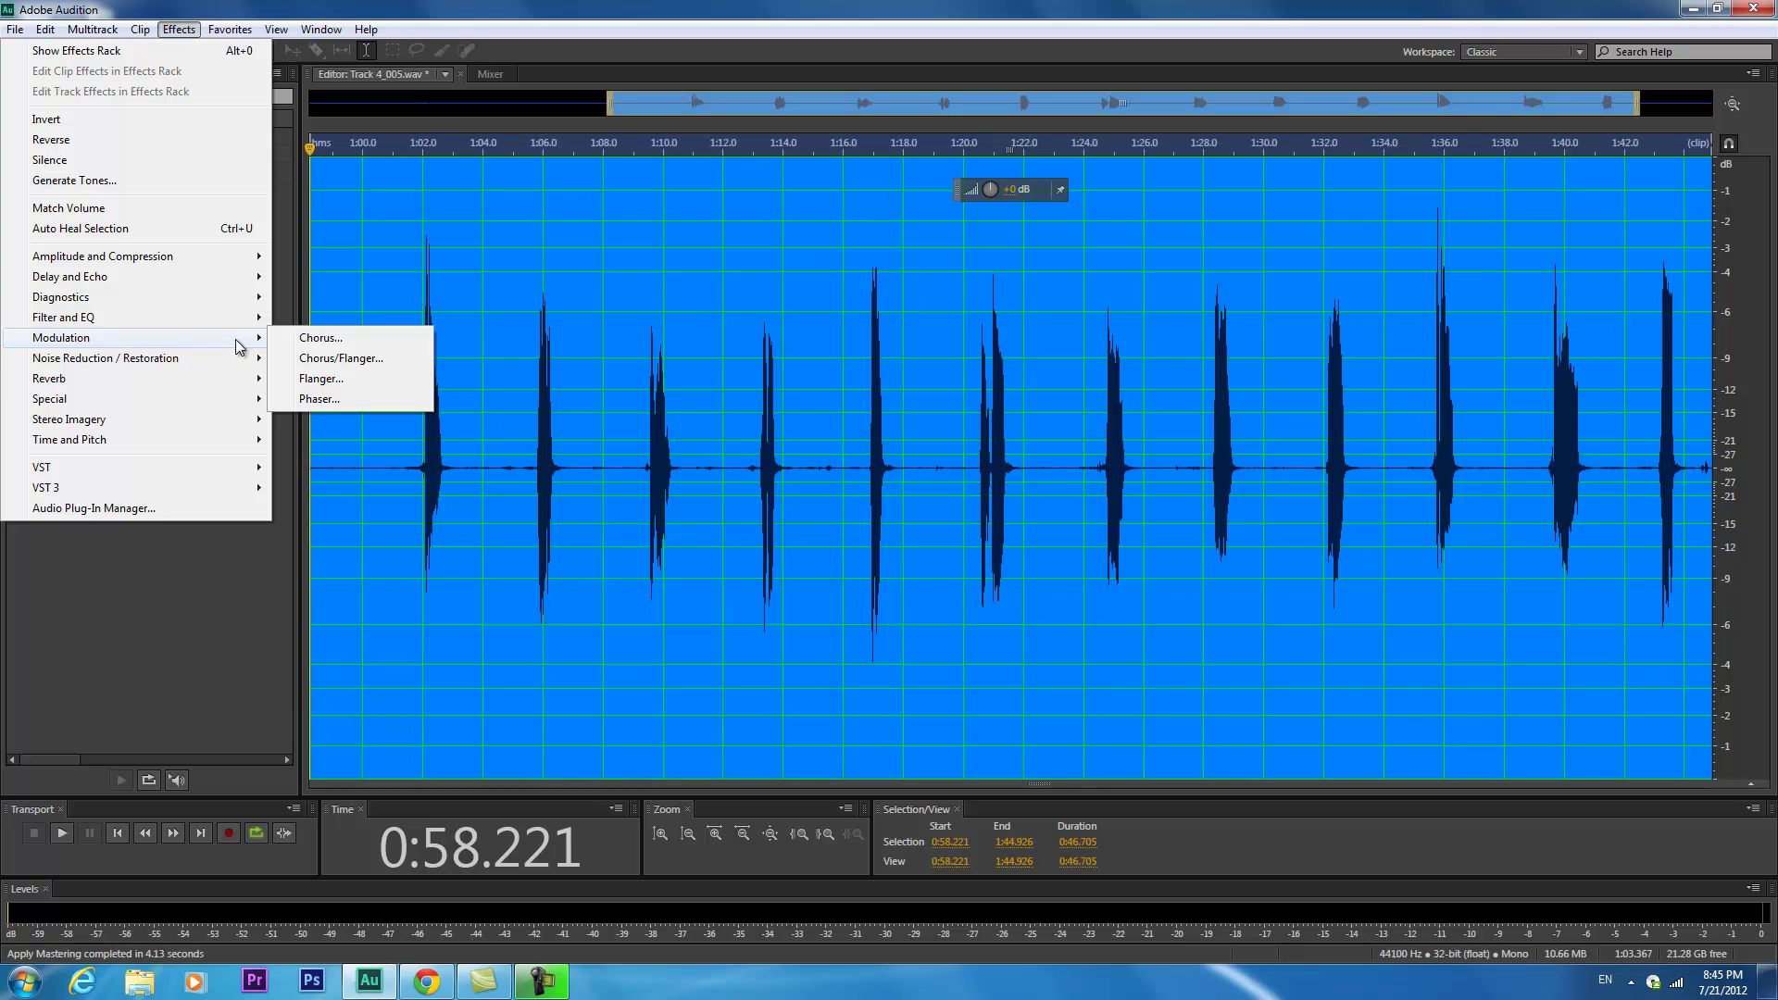
{"action": "mouse_move", "coordinate": [214, 378]}
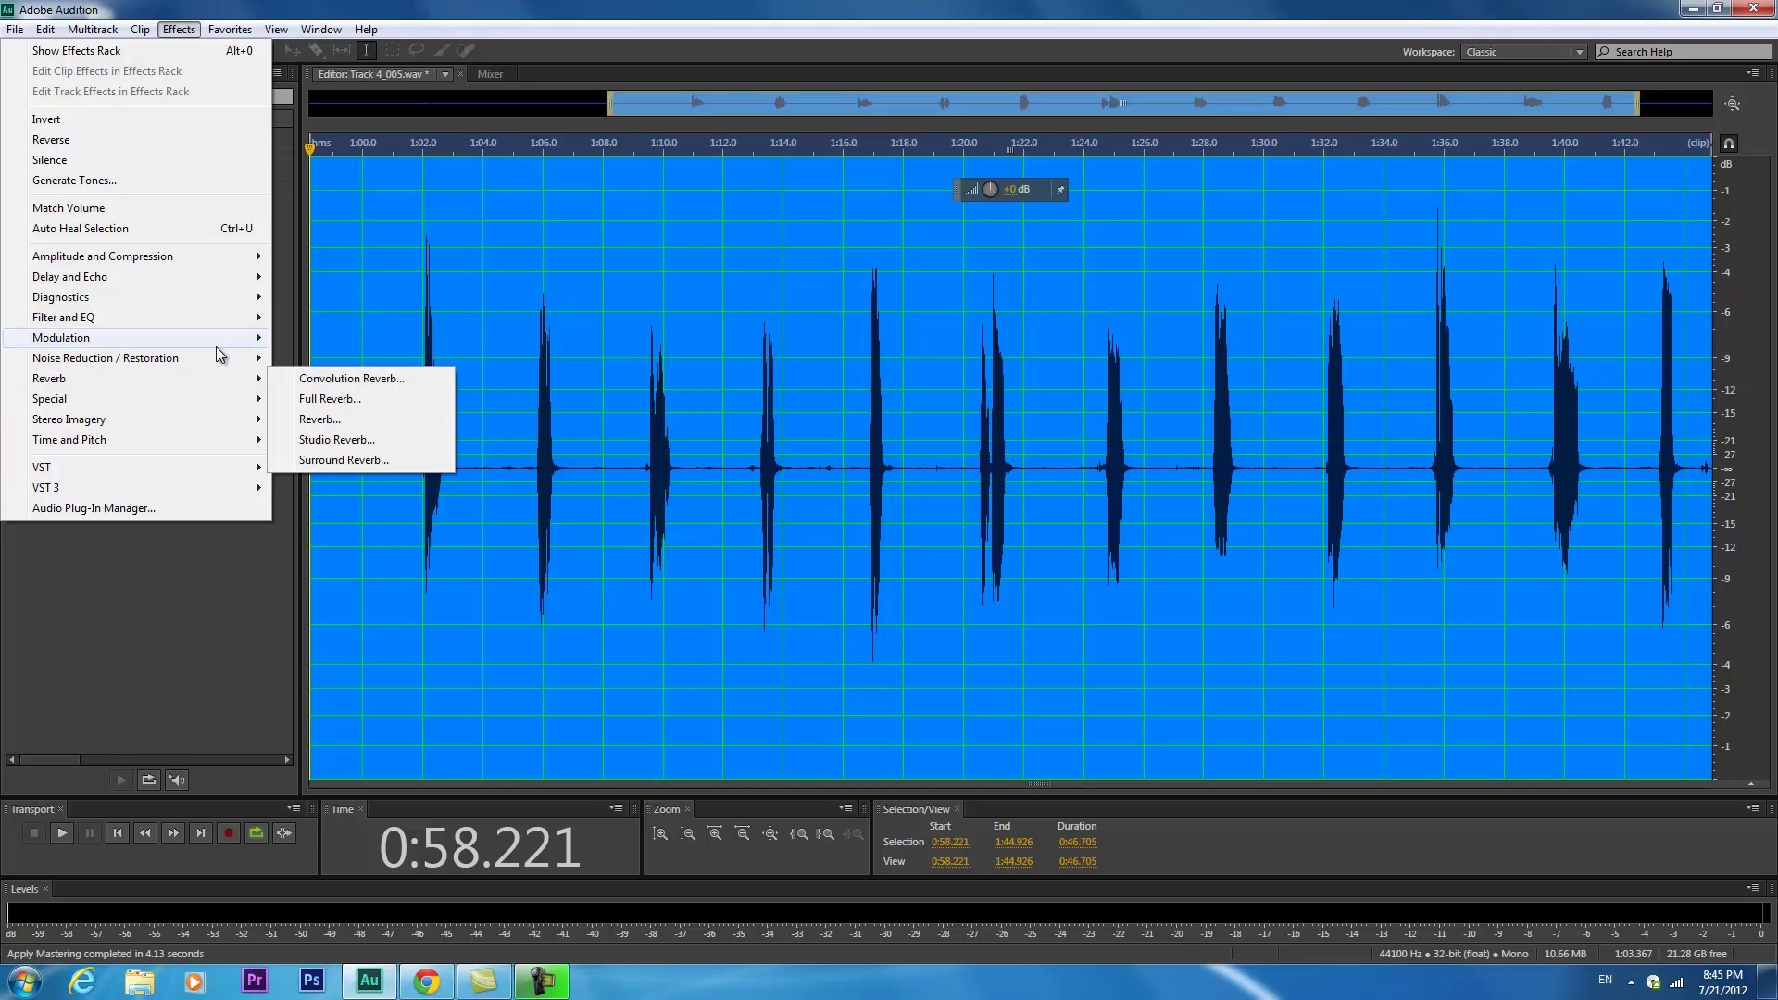
{"action": "mouse_move", "coordinate": [231, 280]}
{"action": "left_click", "coordinate": [358, 318]}
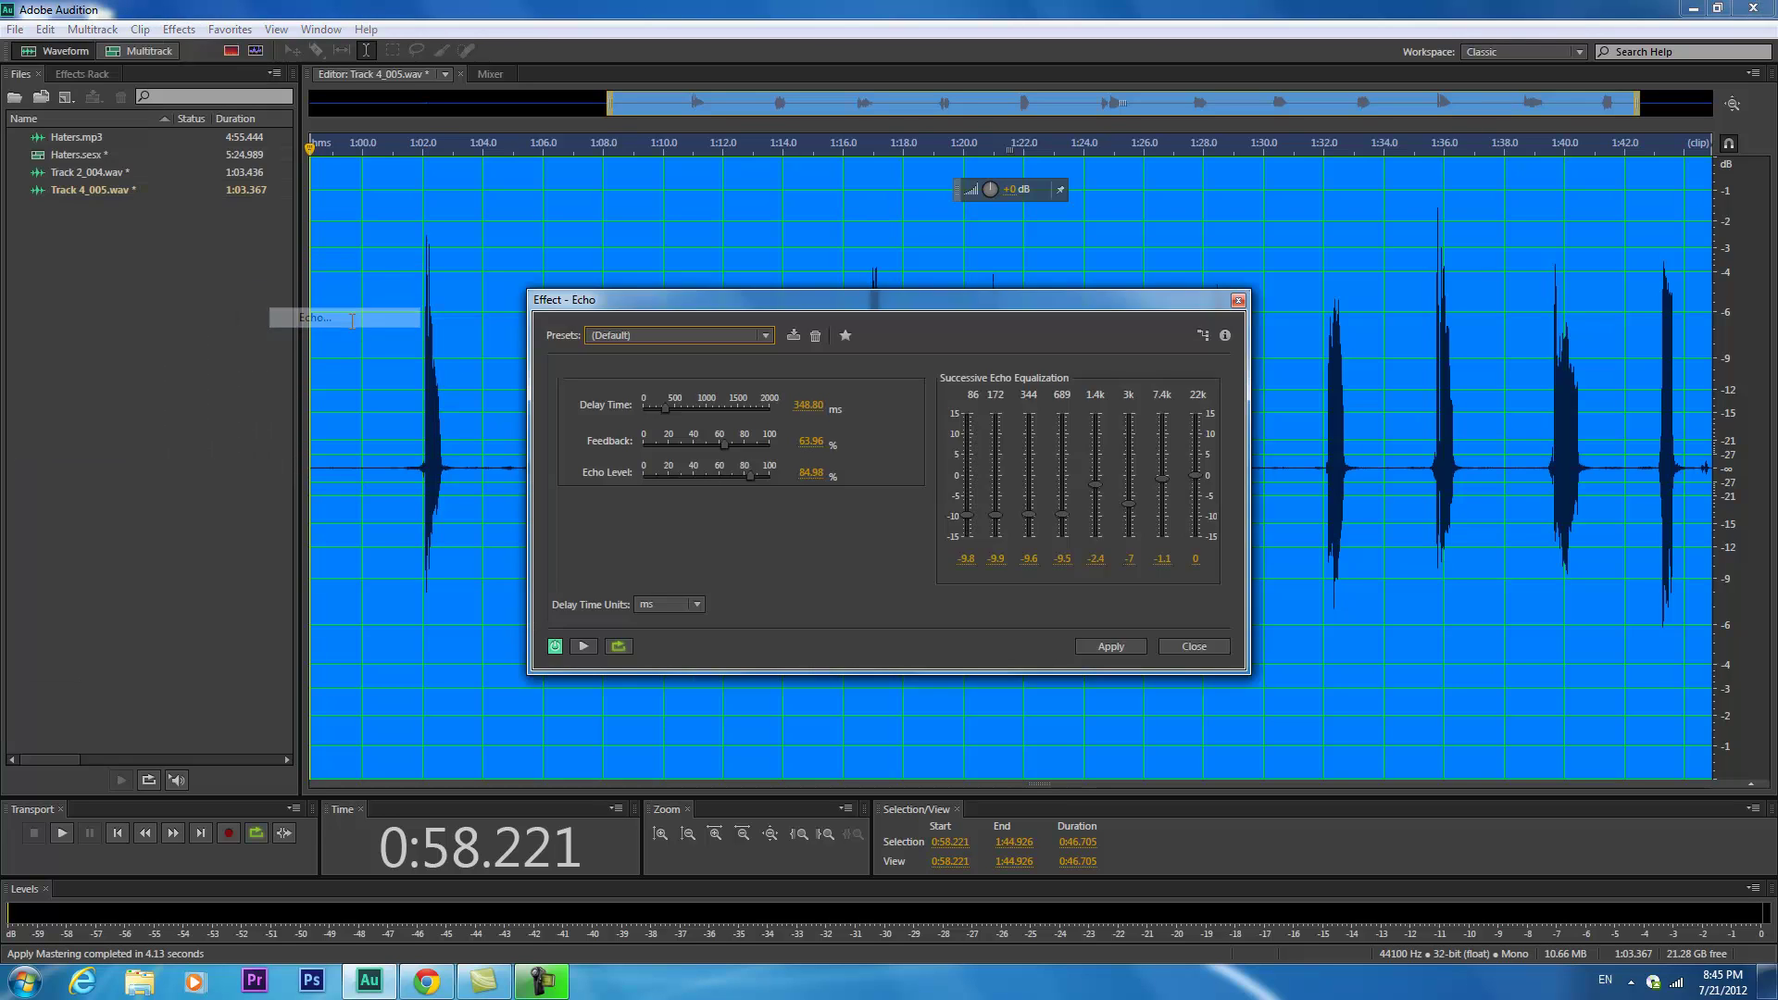
{"action": "left_click", "coordinate": [768, 337]}
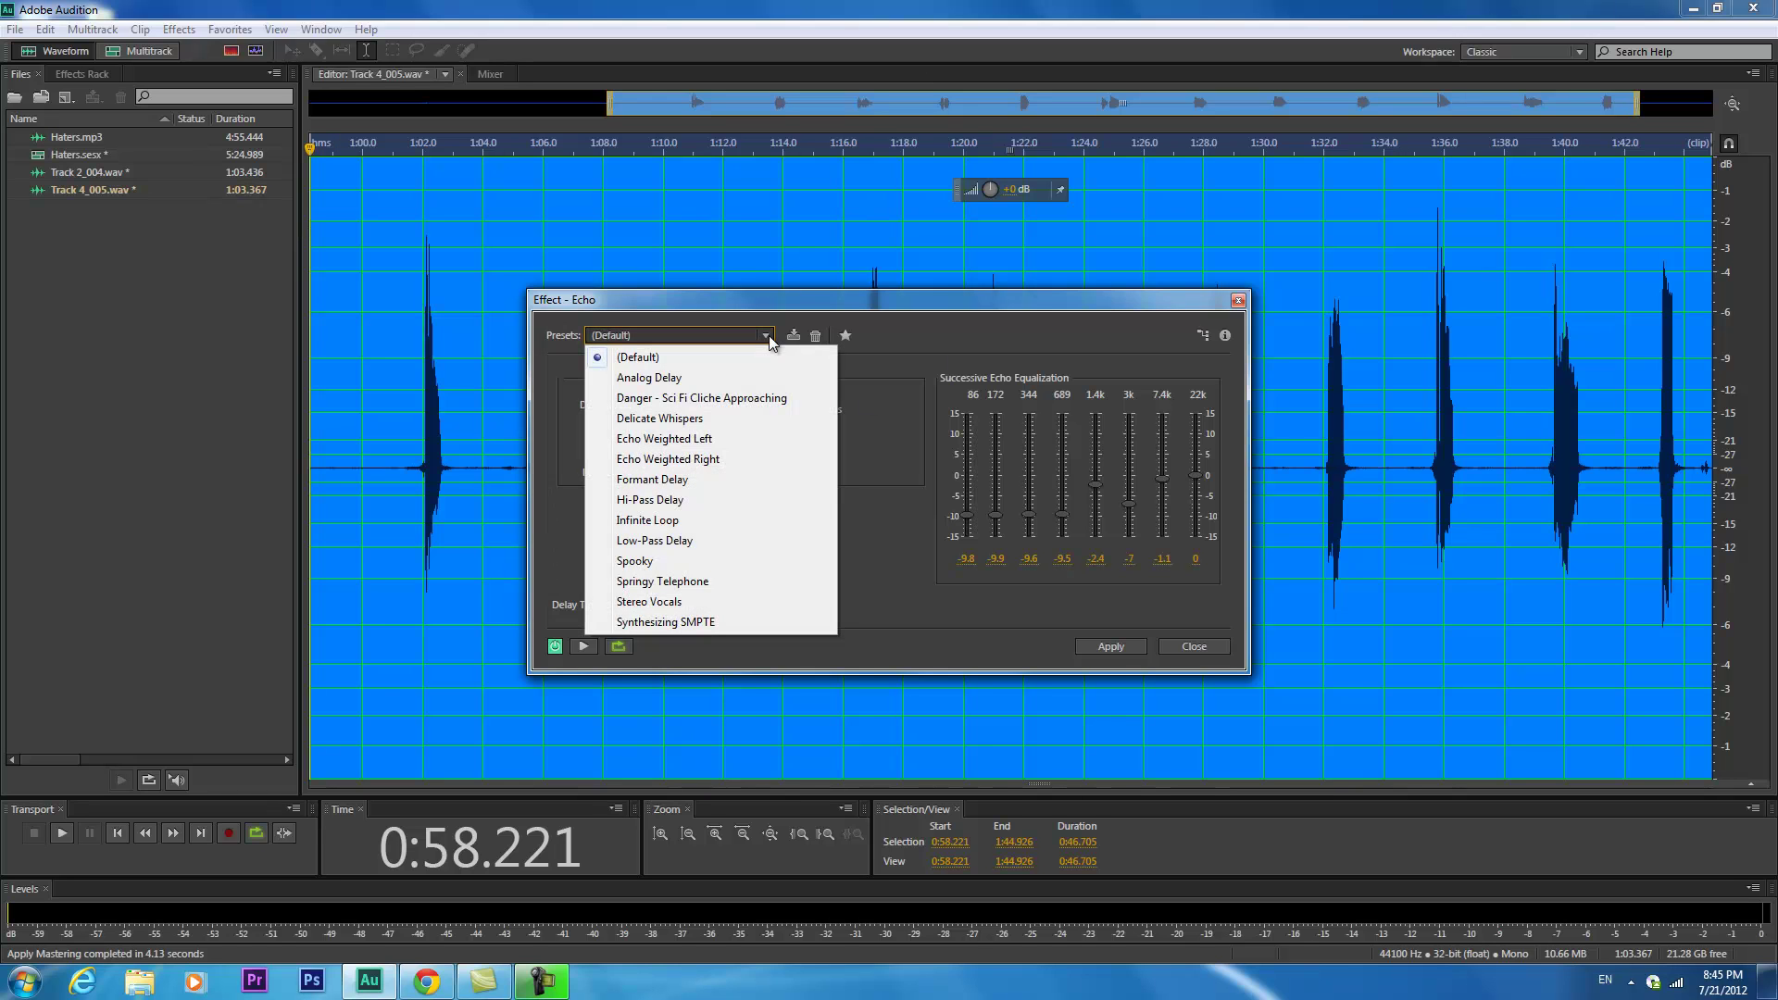
{"action": "left_click", "coordinate": [707, 602]}
{"action": "left_click", "coordinate": [583, 647]}
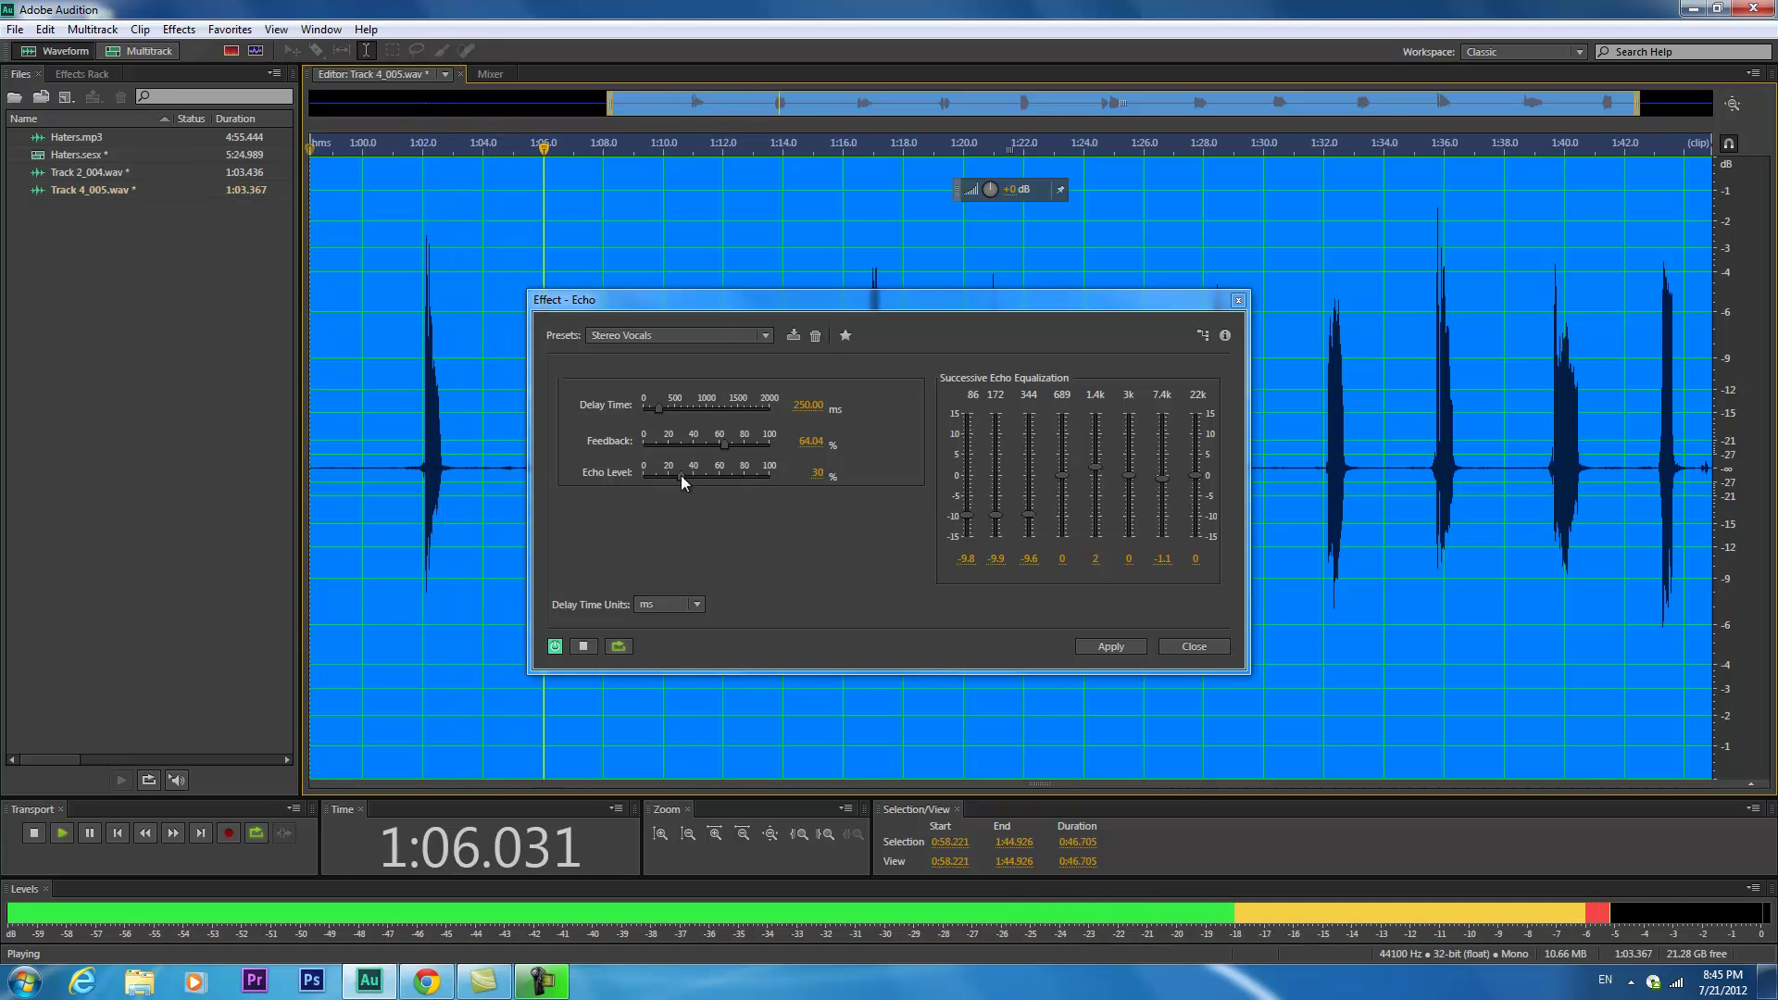
{"action": "left_click_drag", "start_coordinate": [659, 413], "coordinate": [653, 413]}
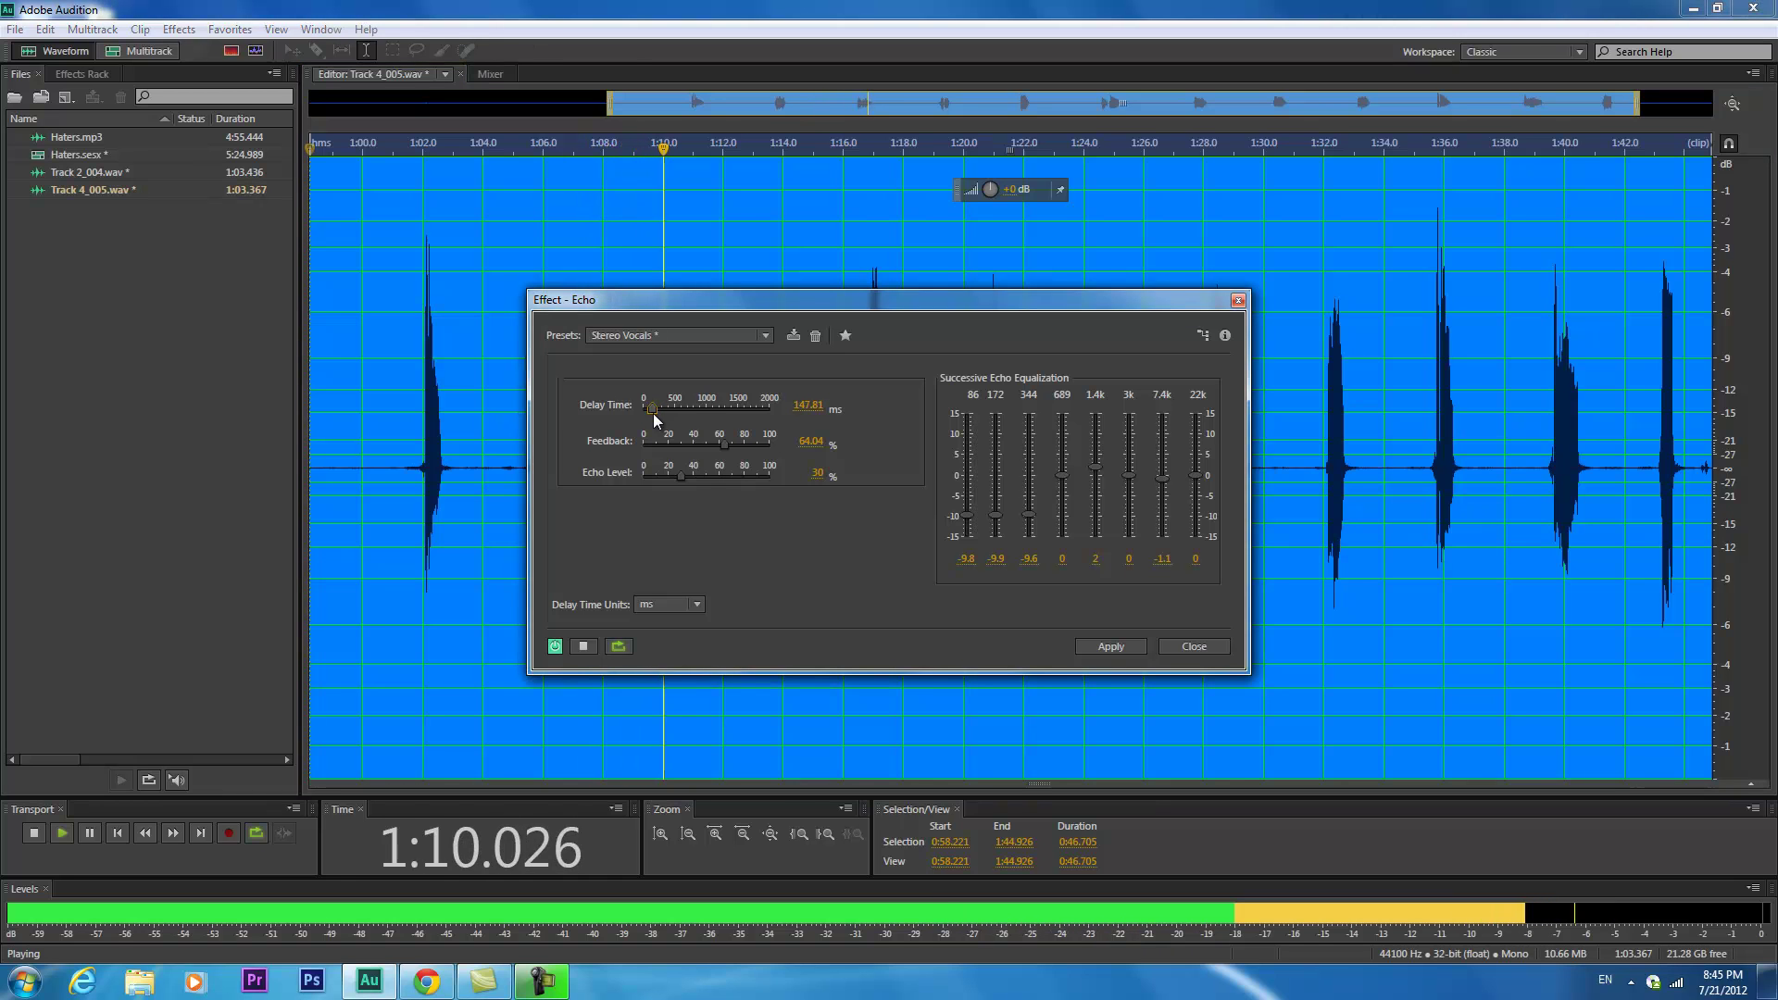
Audition the Springy Telephone, Infinite Loop and Formant Delay echo presets on the Track 4_005 vocal.
{"action": "left_click", "coordinate": [765, 335]}
{"action": "left_click", "coordinate": [722, 583]}
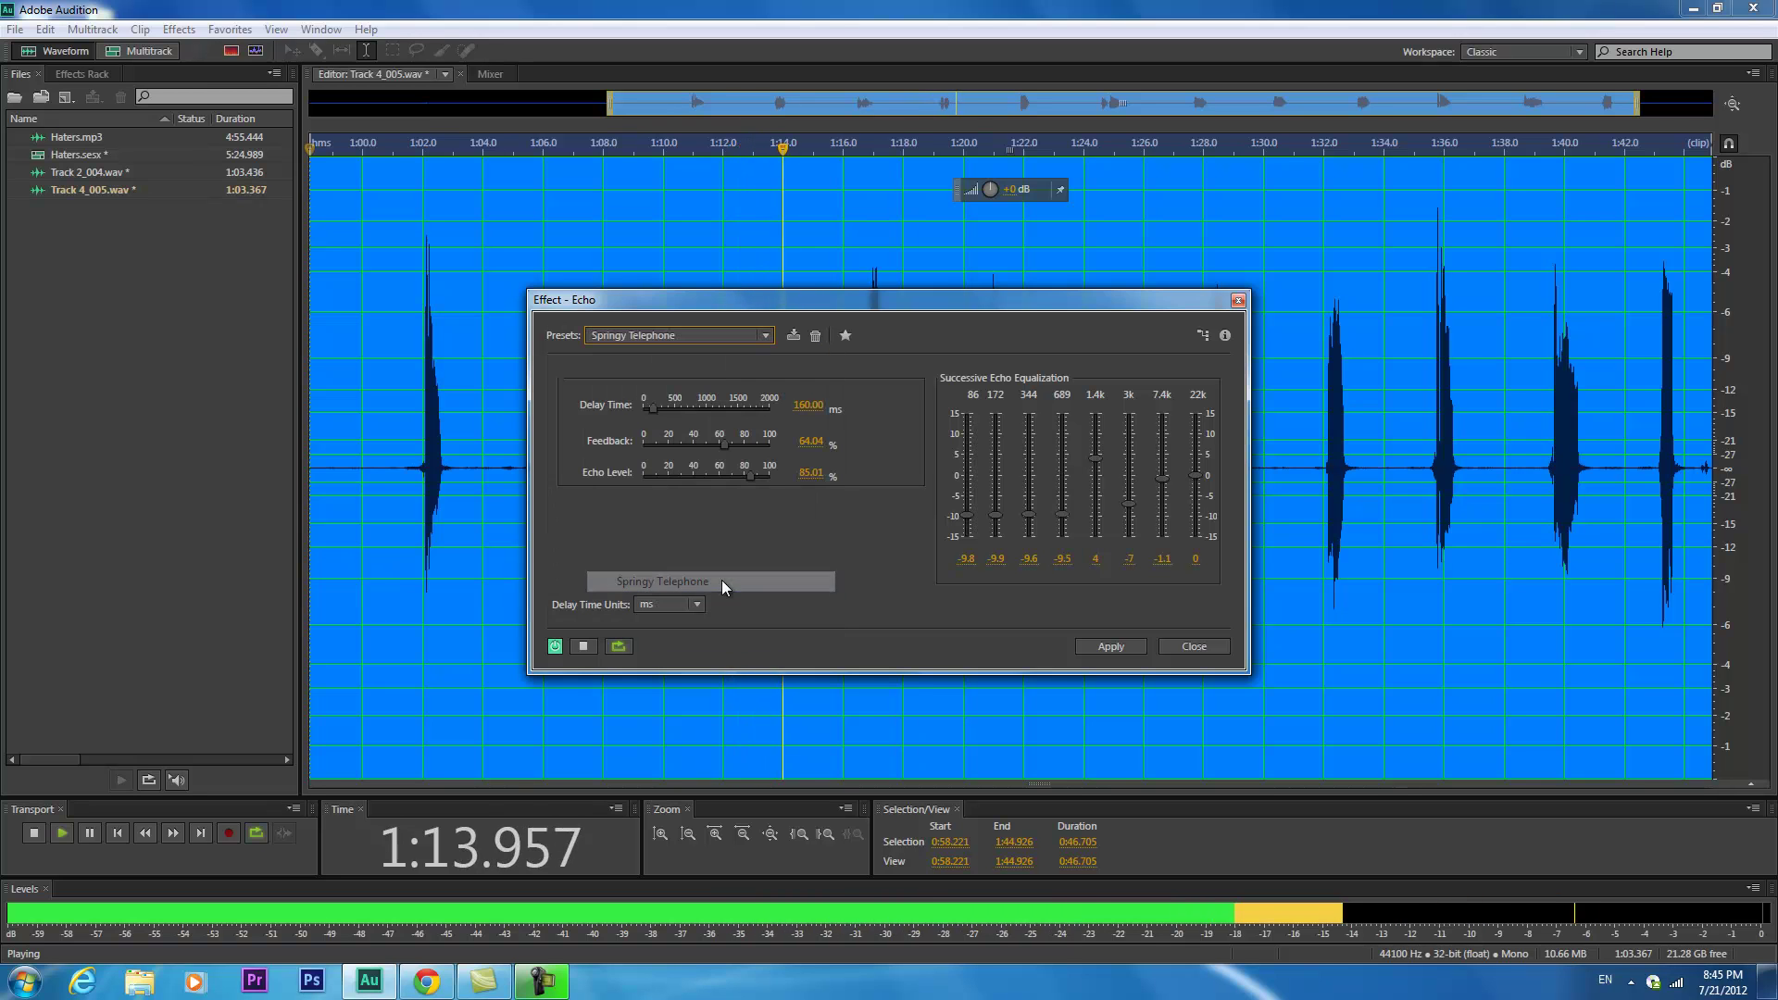
{"action": "left_click", "coordinate": [757, 335]}
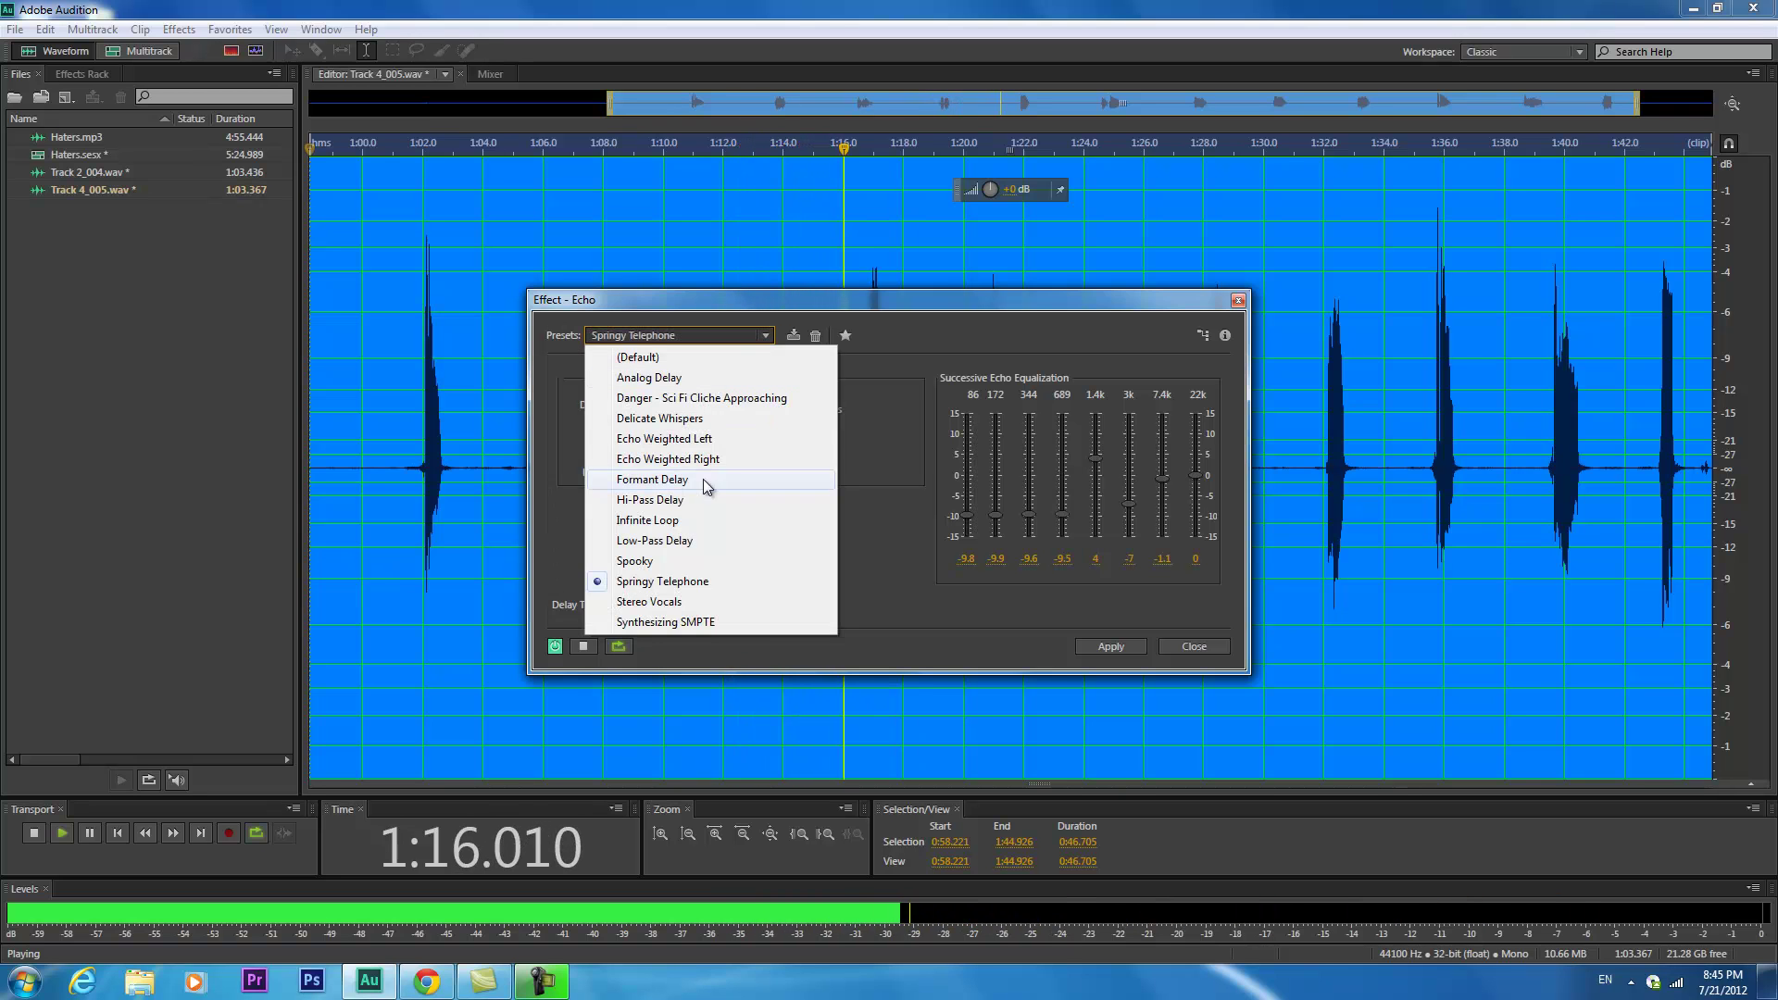
{"action": "left_click", "coordinate": [704, 520]}
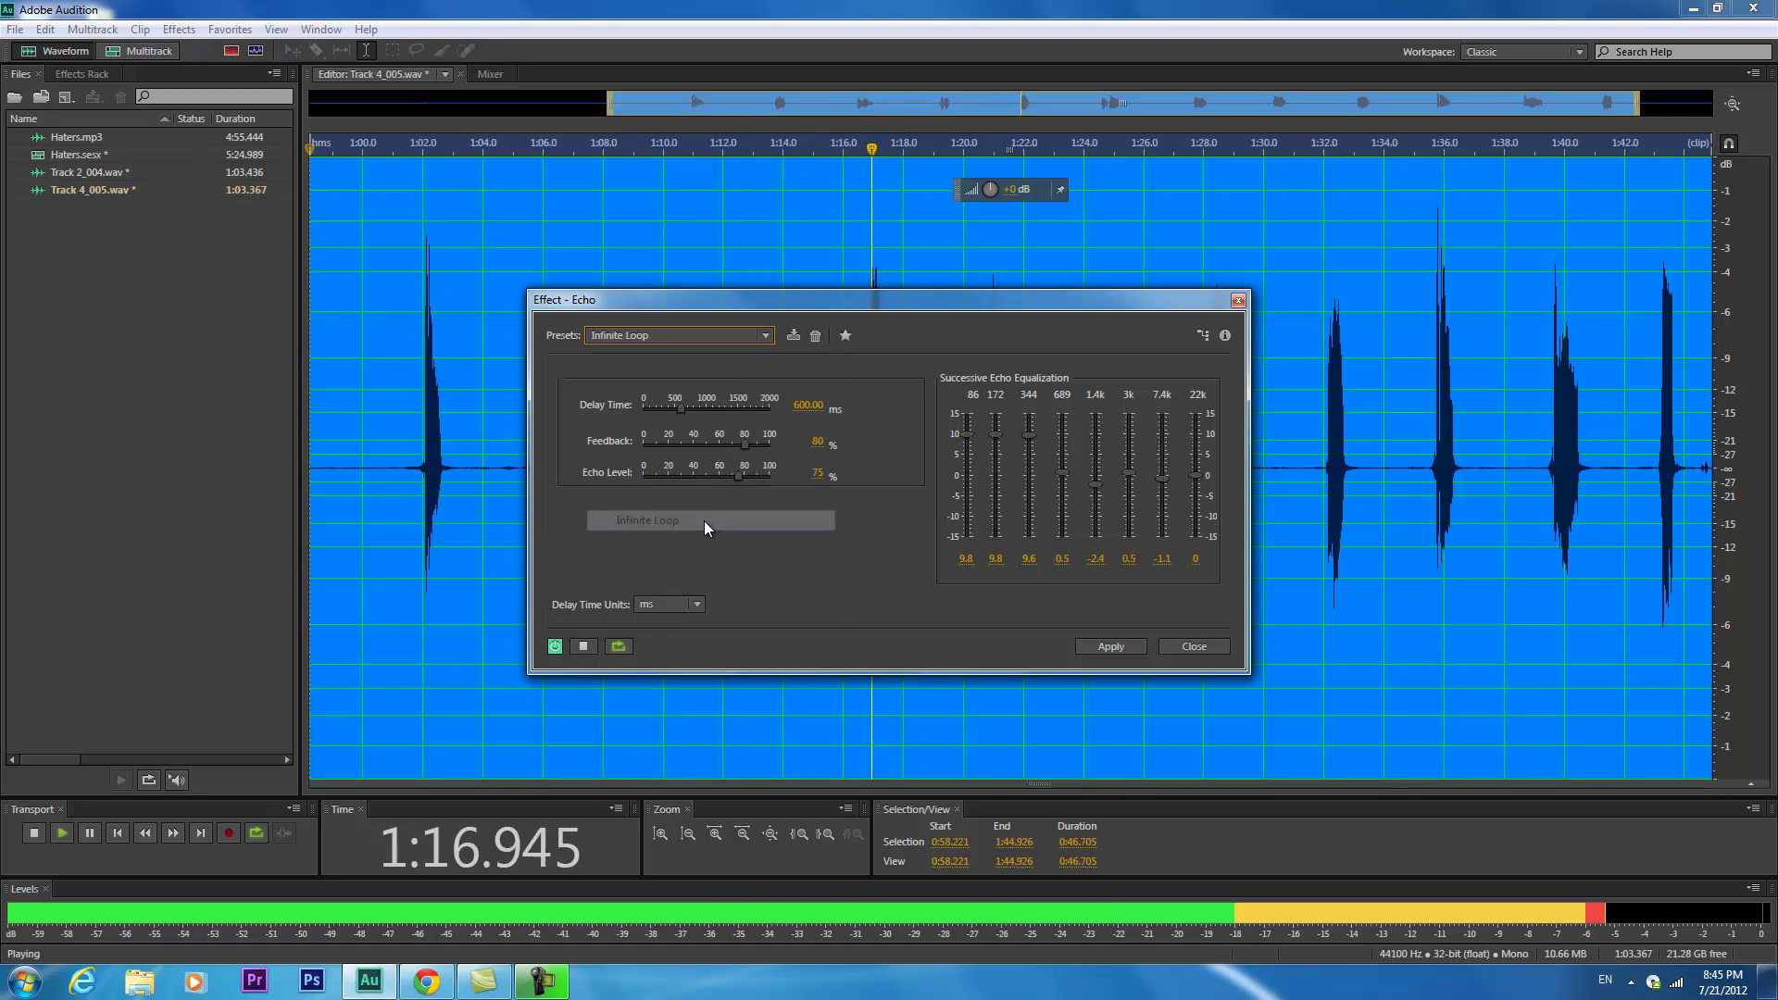
{"action": "left_click", "coordinate": [766, 337]}
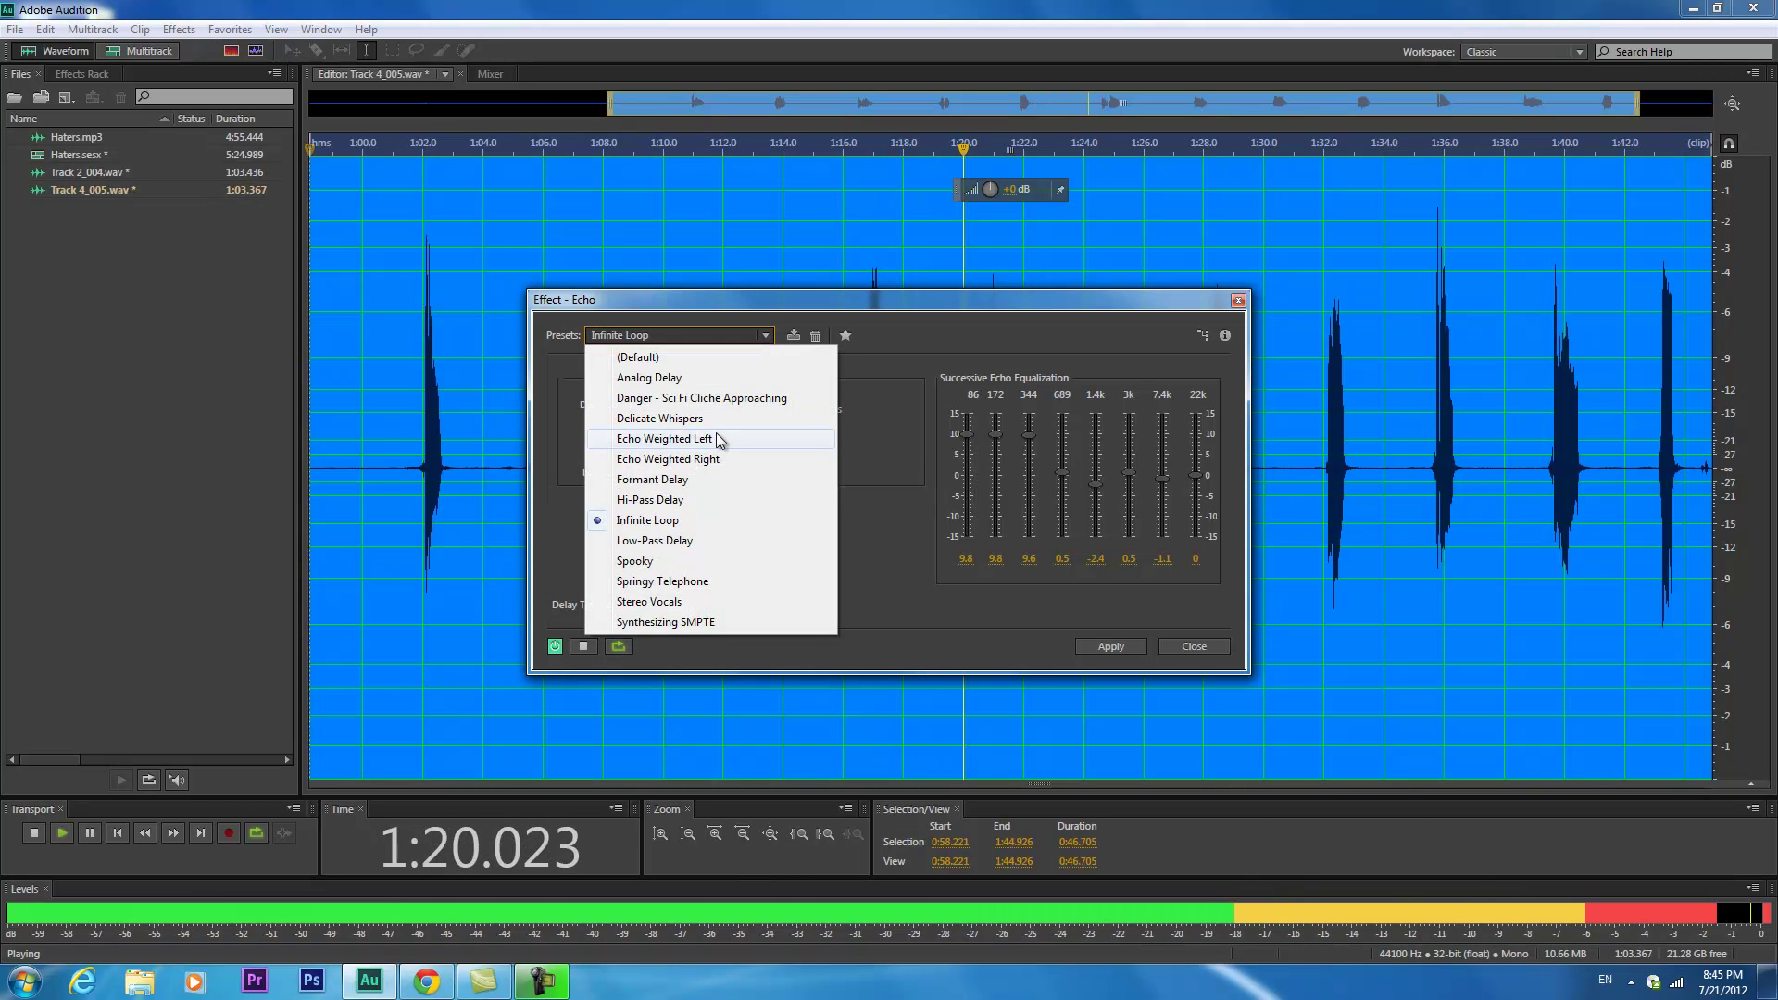
{"action": "left_click", "coordinate": [721, 478]}
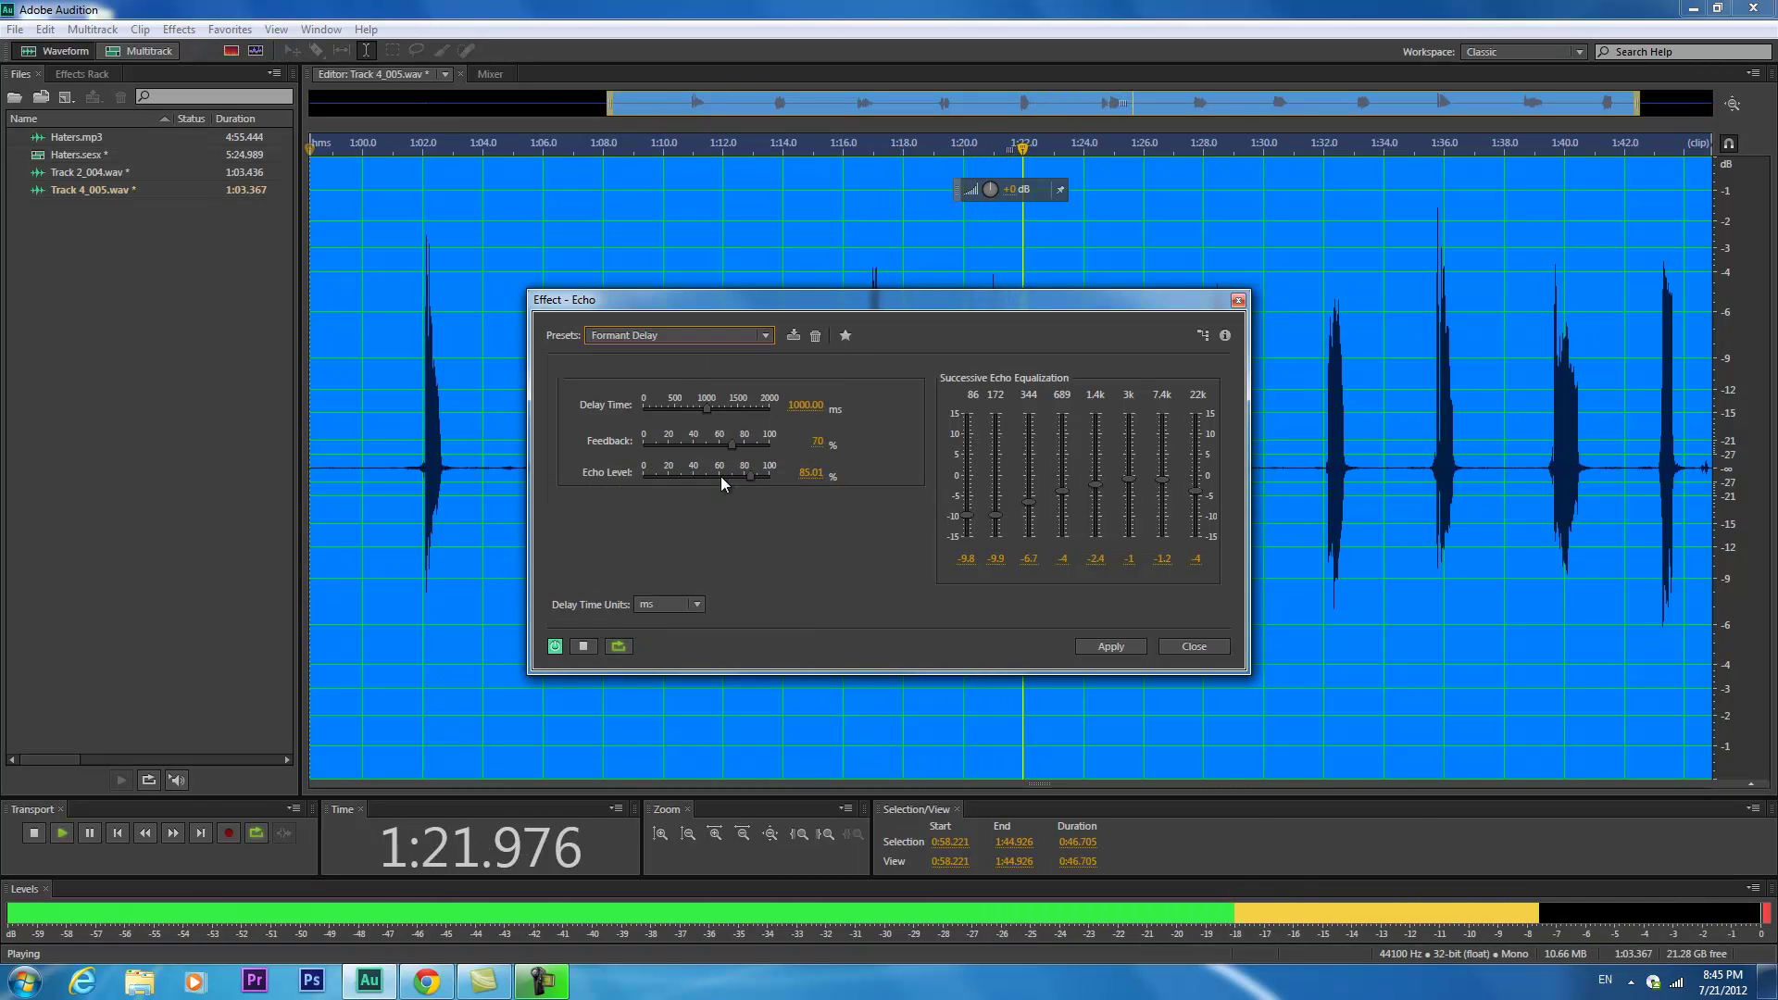
Apply the Echo effect with the Analog Delay preset to the selected Track 4_005 vocal.
{"action": "left_click", "coordinate": [753, 335]}
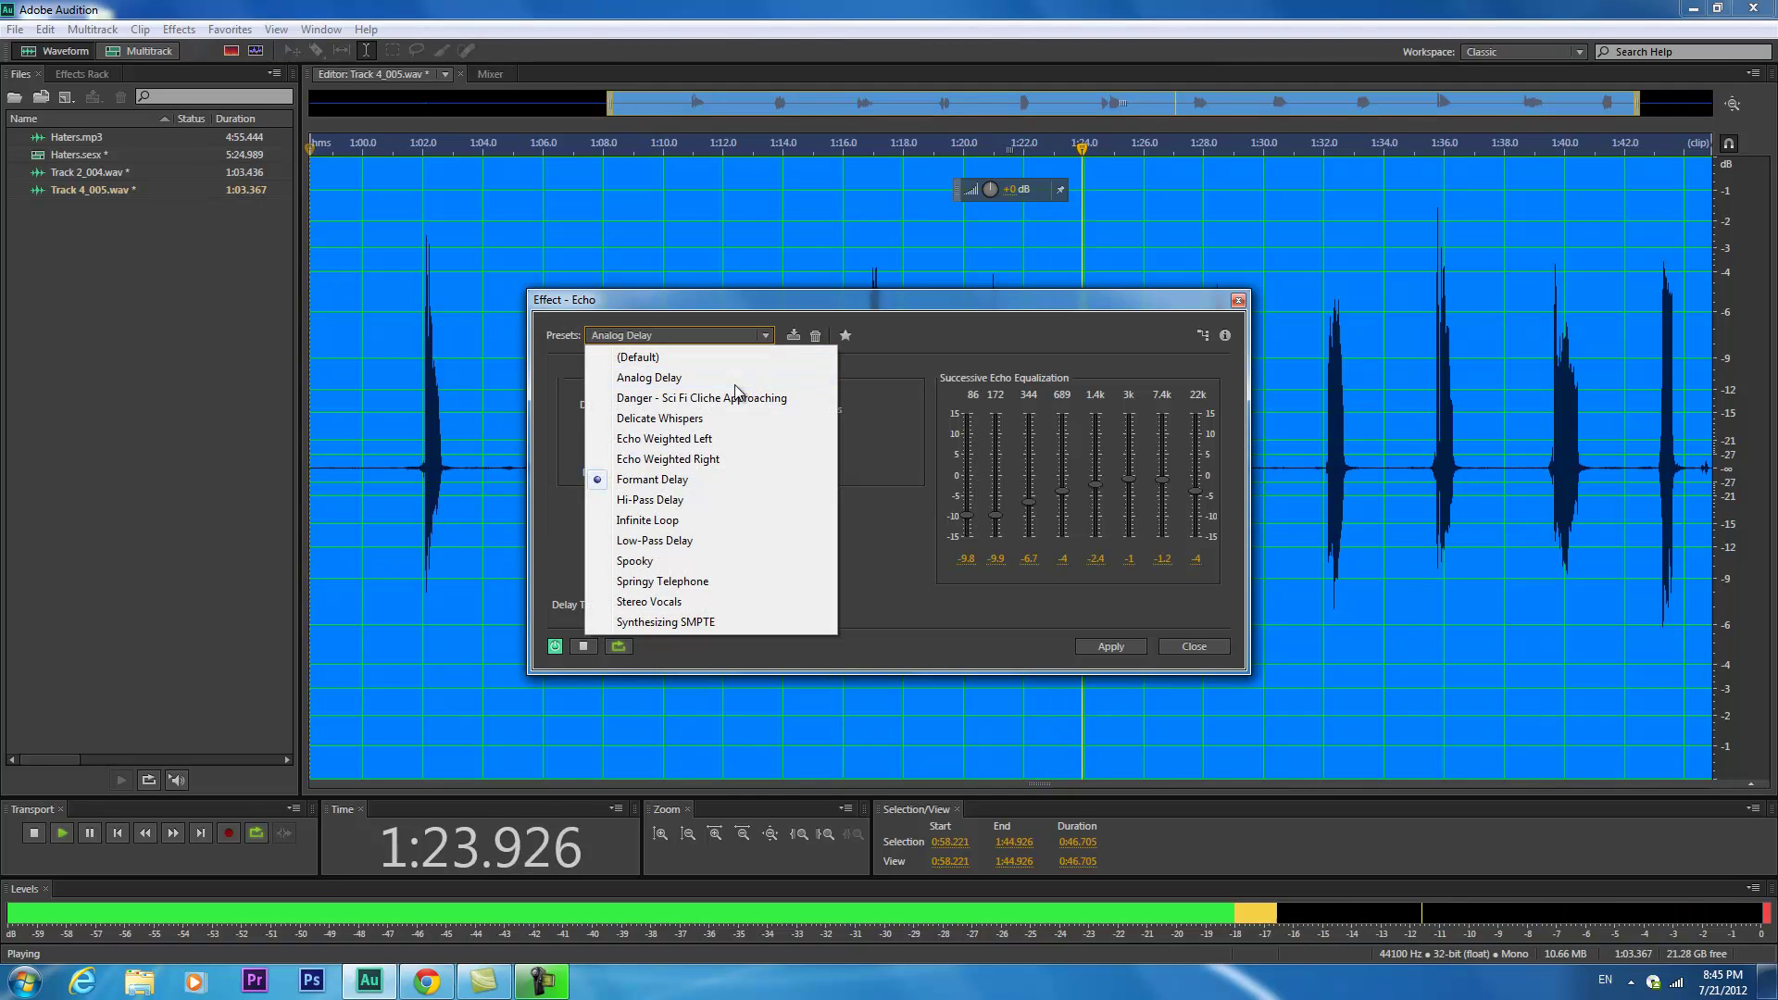
{"action": "left_click", "coordinate": [735, 378]}
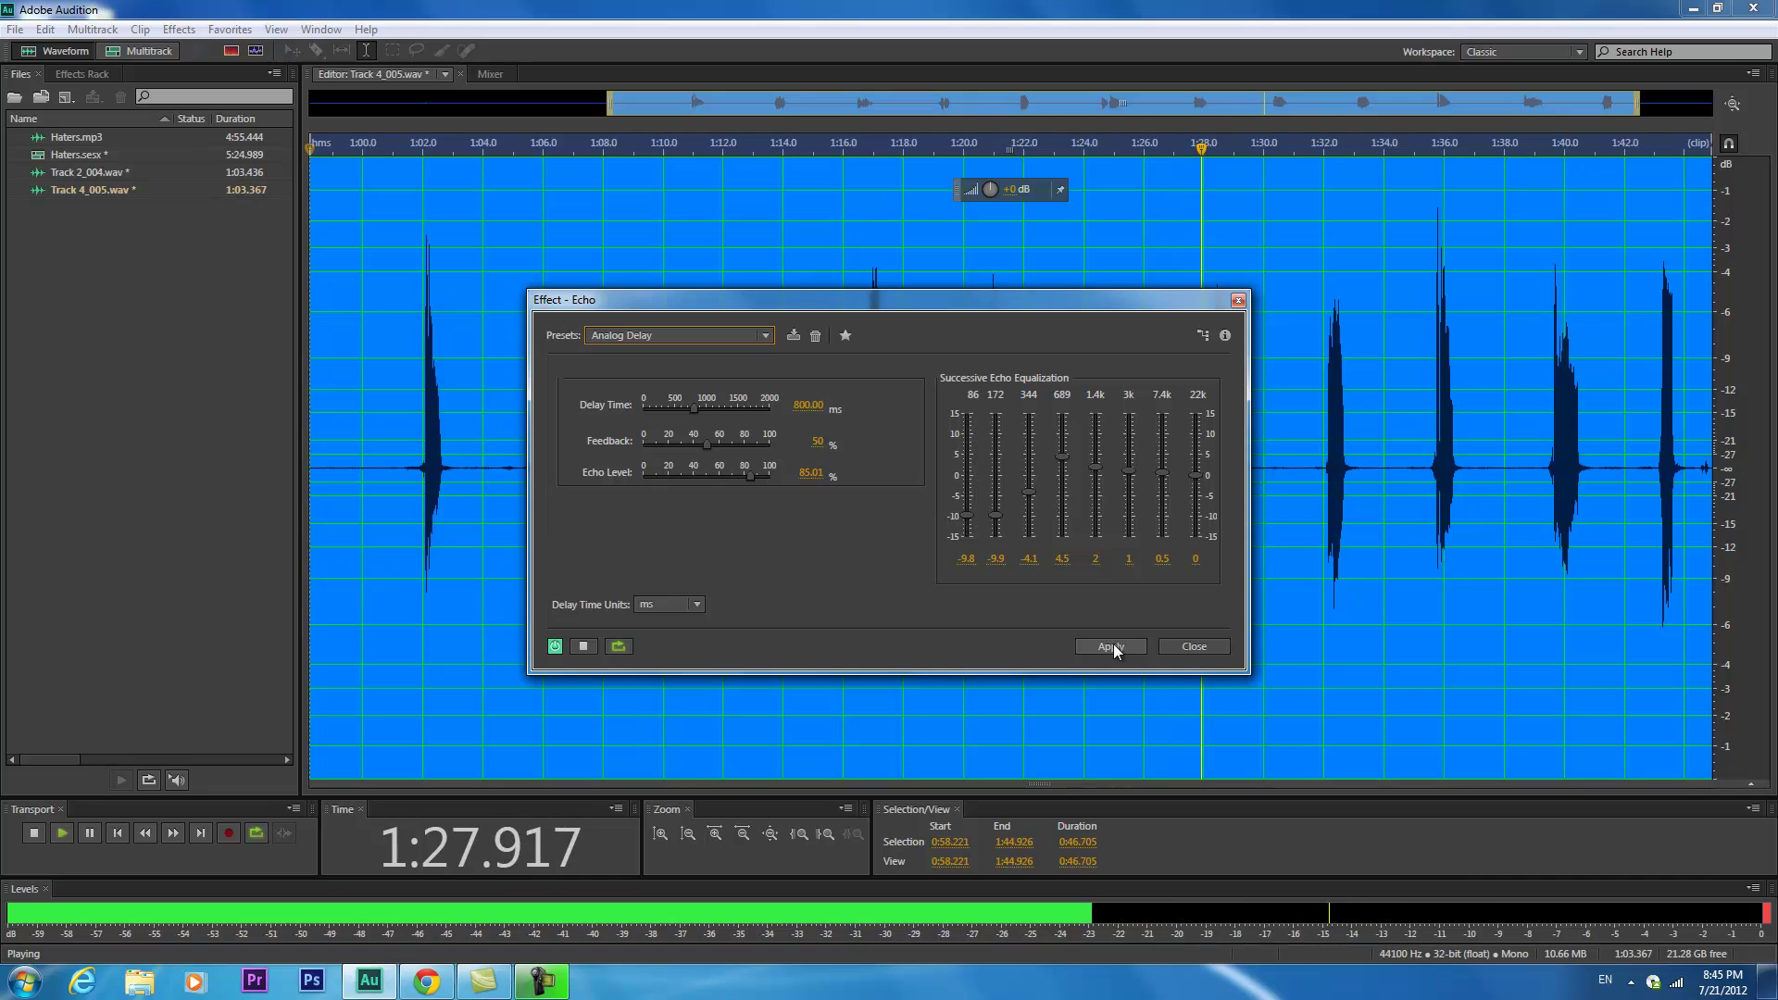
{"action": "left_click", "coordinate": [591, 652]}
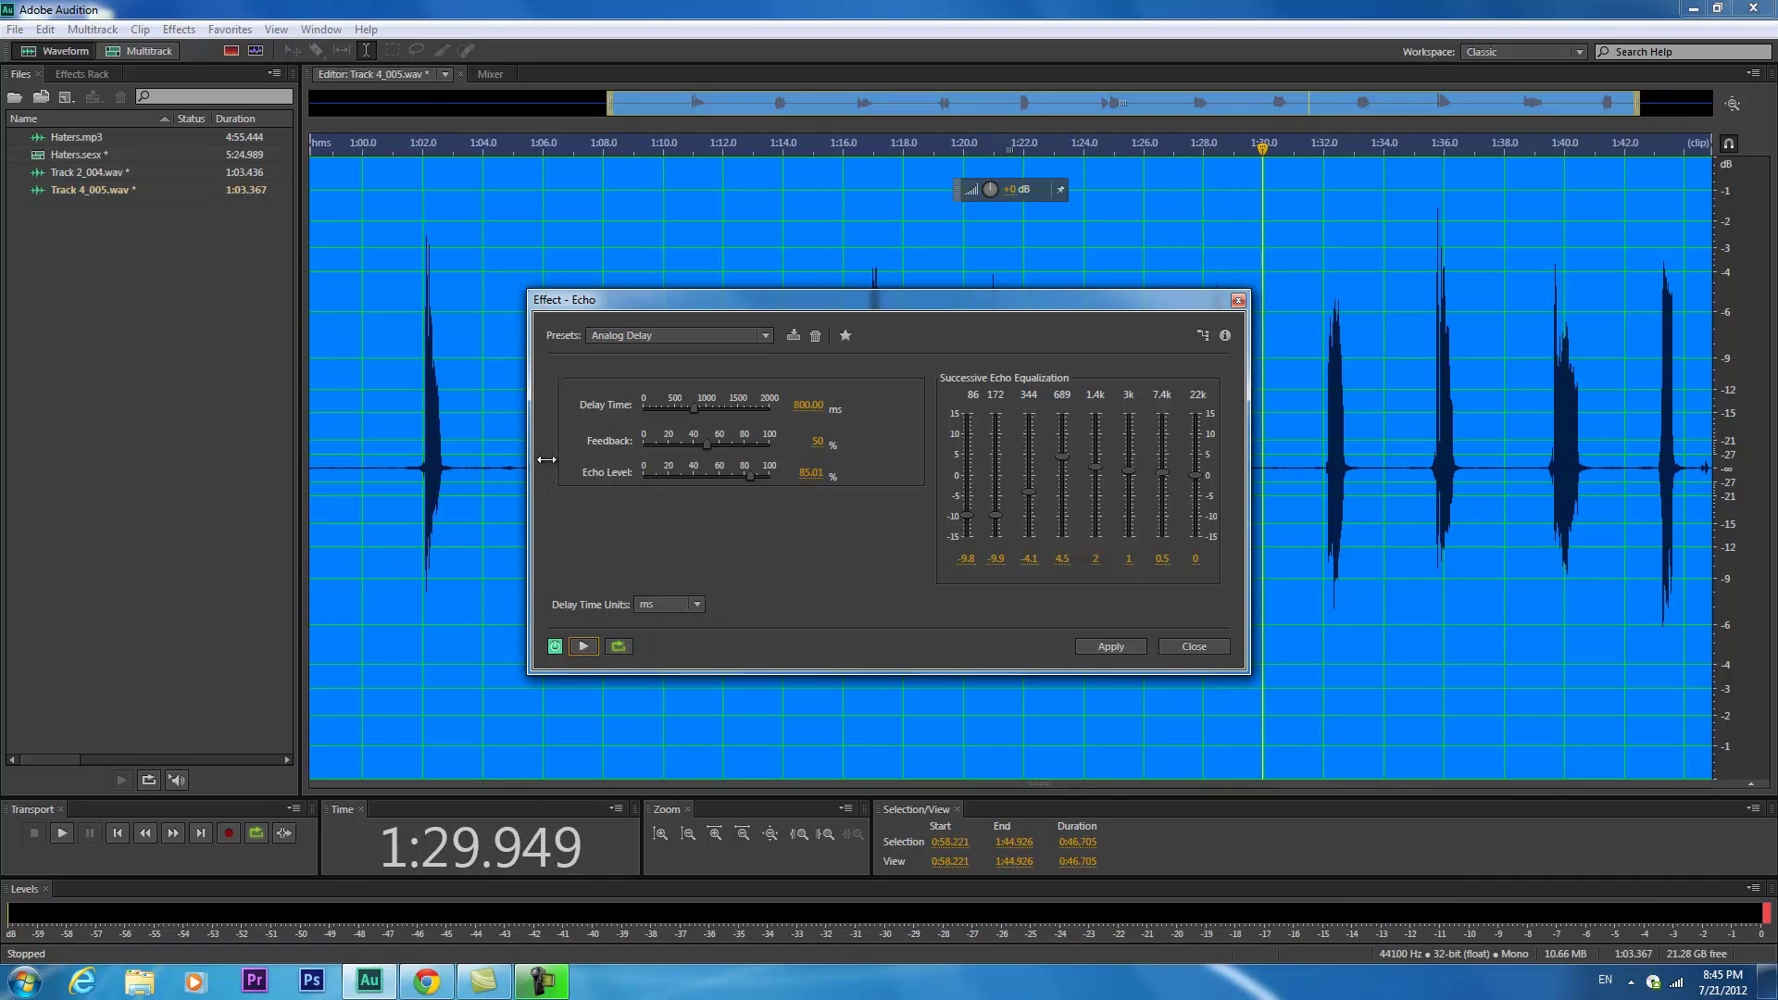
{"action": "left_click", "coordinate": [1108, 648]}
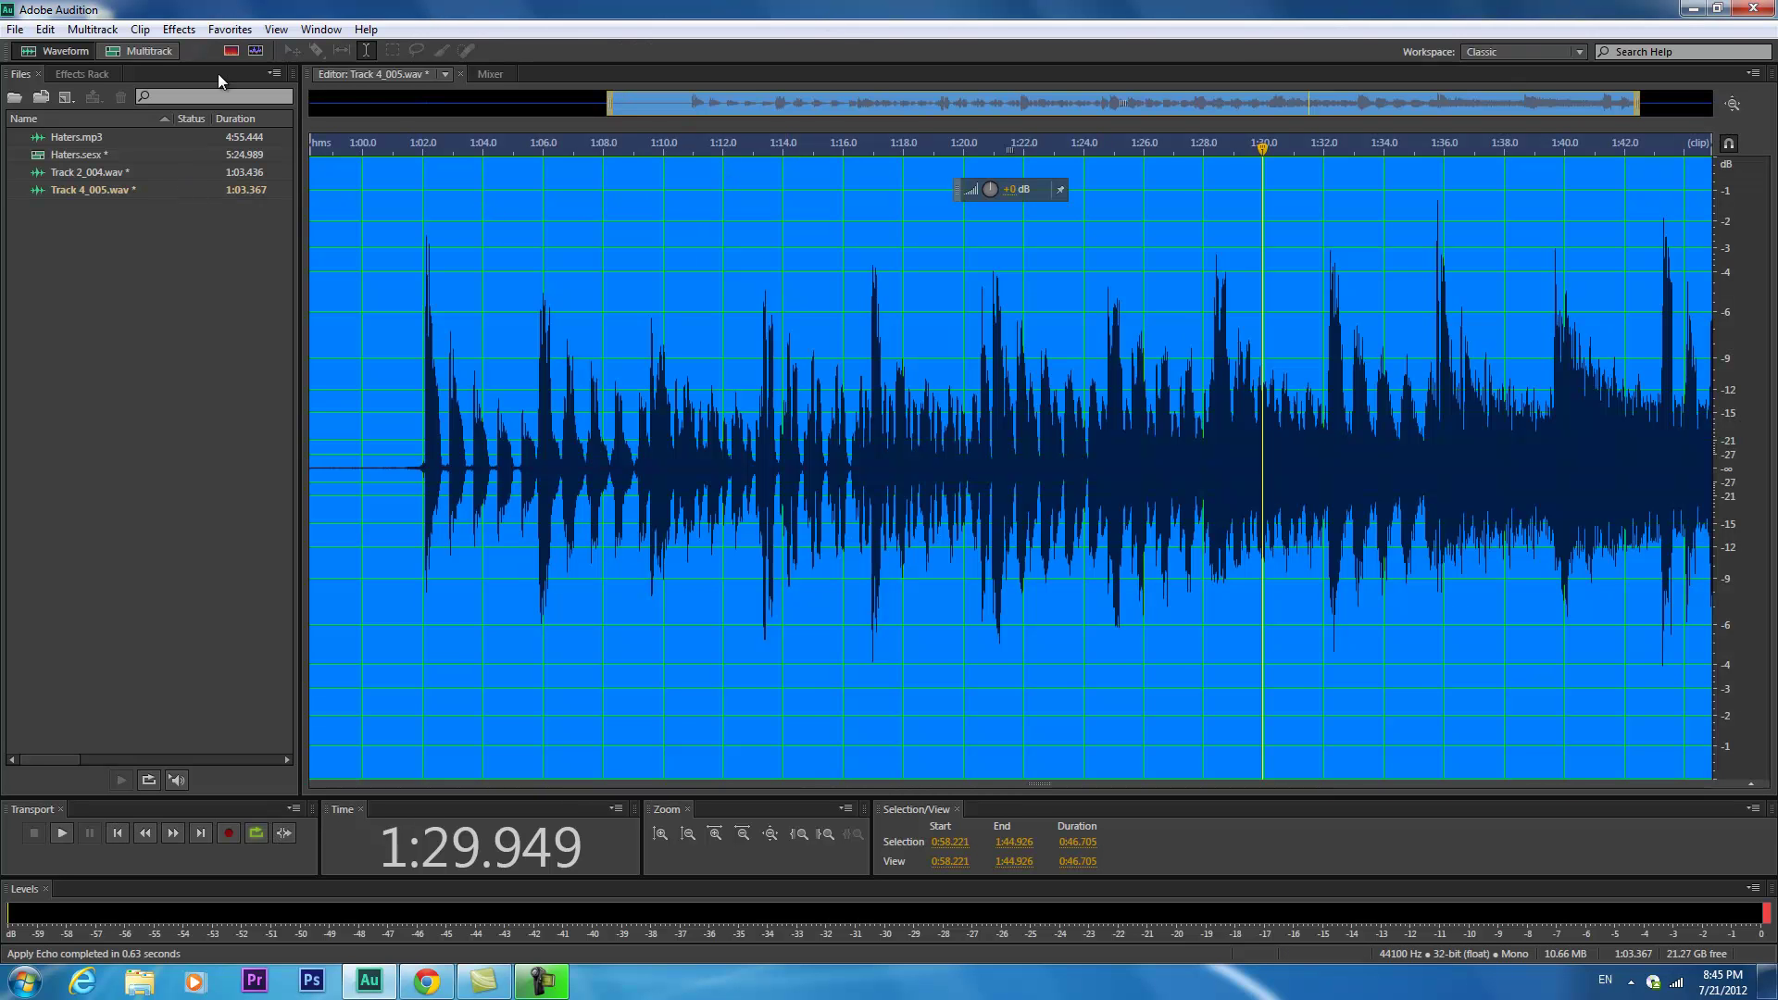
Return to the multitrack session and place the playhead just before the vocal clips, at about 0:56.
{"action": "left_click", "coordinate": [170, 52]}
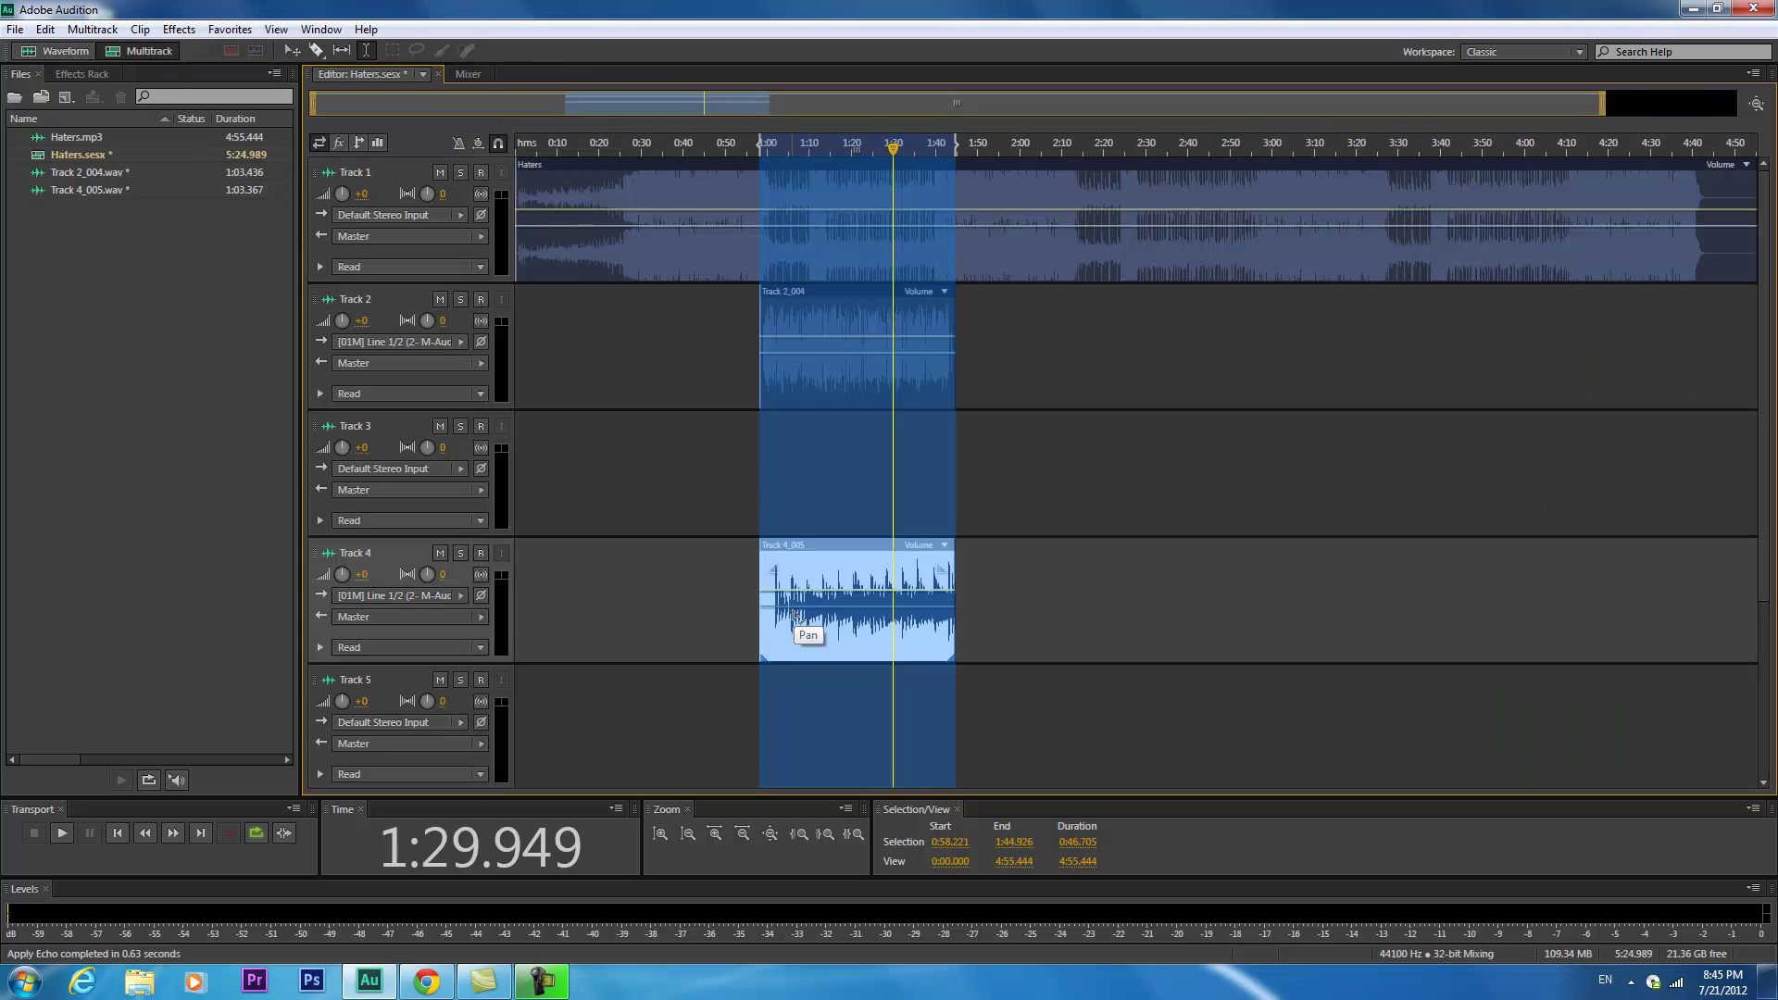
{"action": "left_click", "coordinate": [763, 467]}
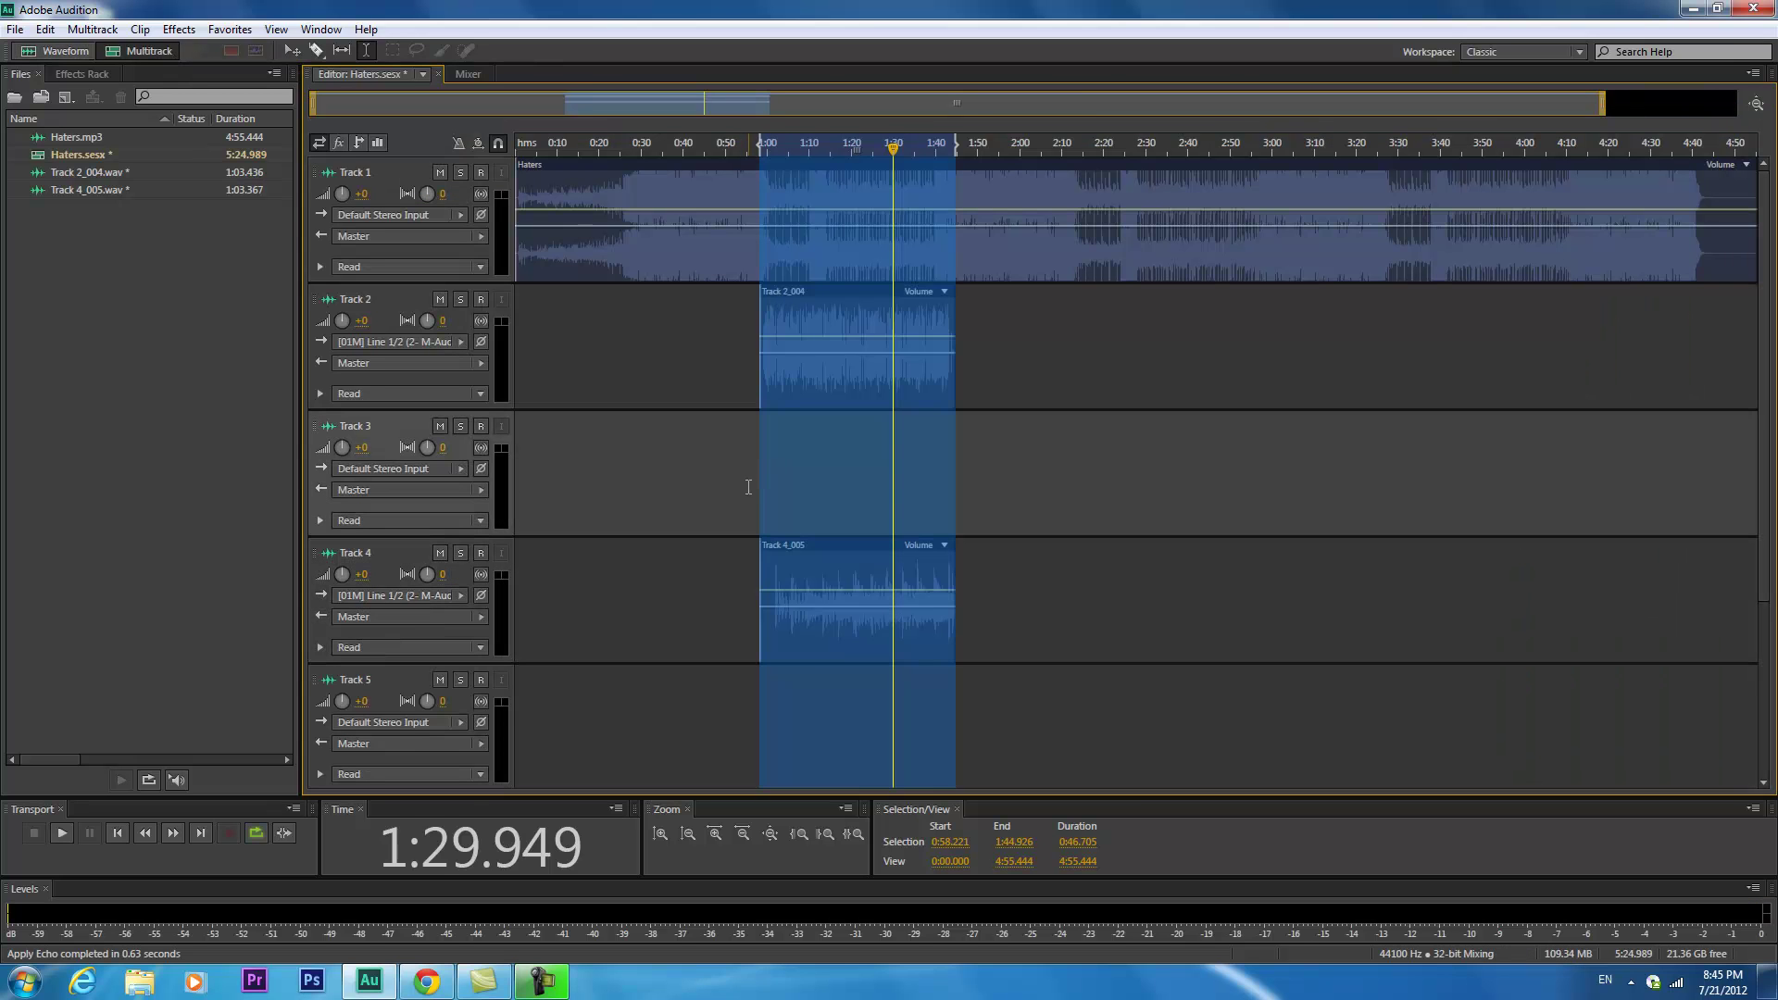
{"action": "left_click", "coordinate": [752, 493]}
Play the mix in the mixer and lower the Track 4 volume to about -7.4 dB.
{"action": "left_click", "coordinate": [465, 75]}
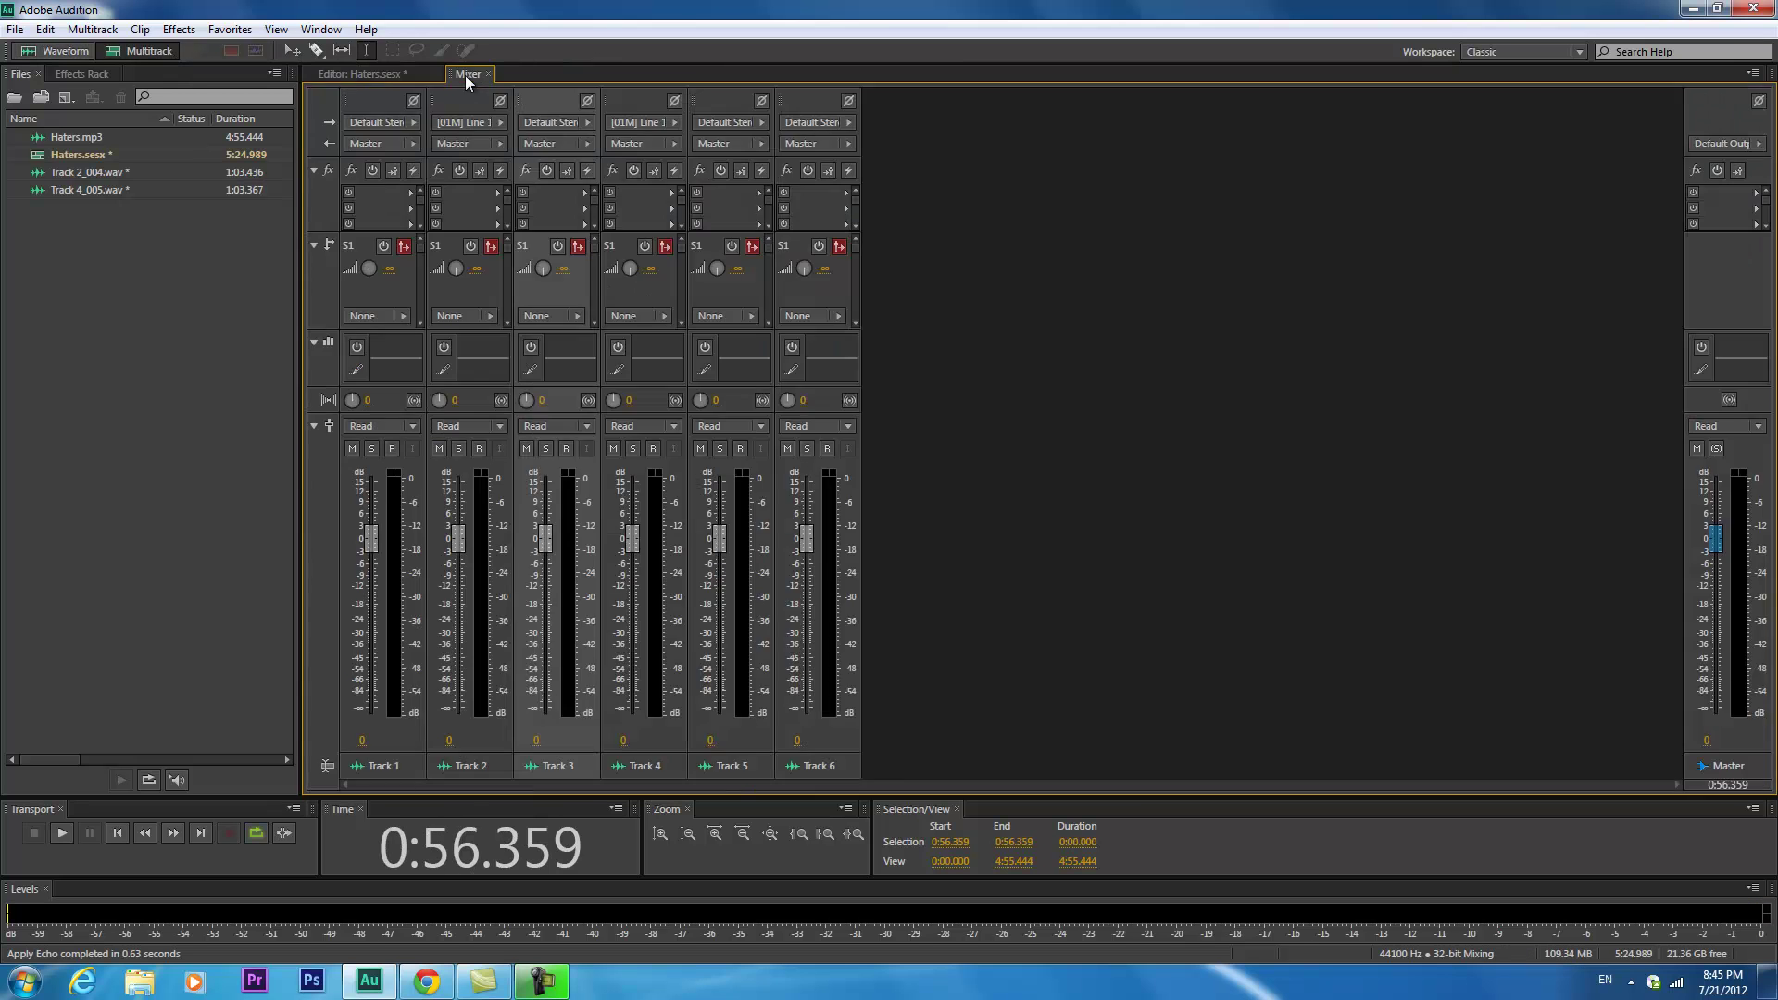
{"action": "left_click", "coordinate": [378, 73]}
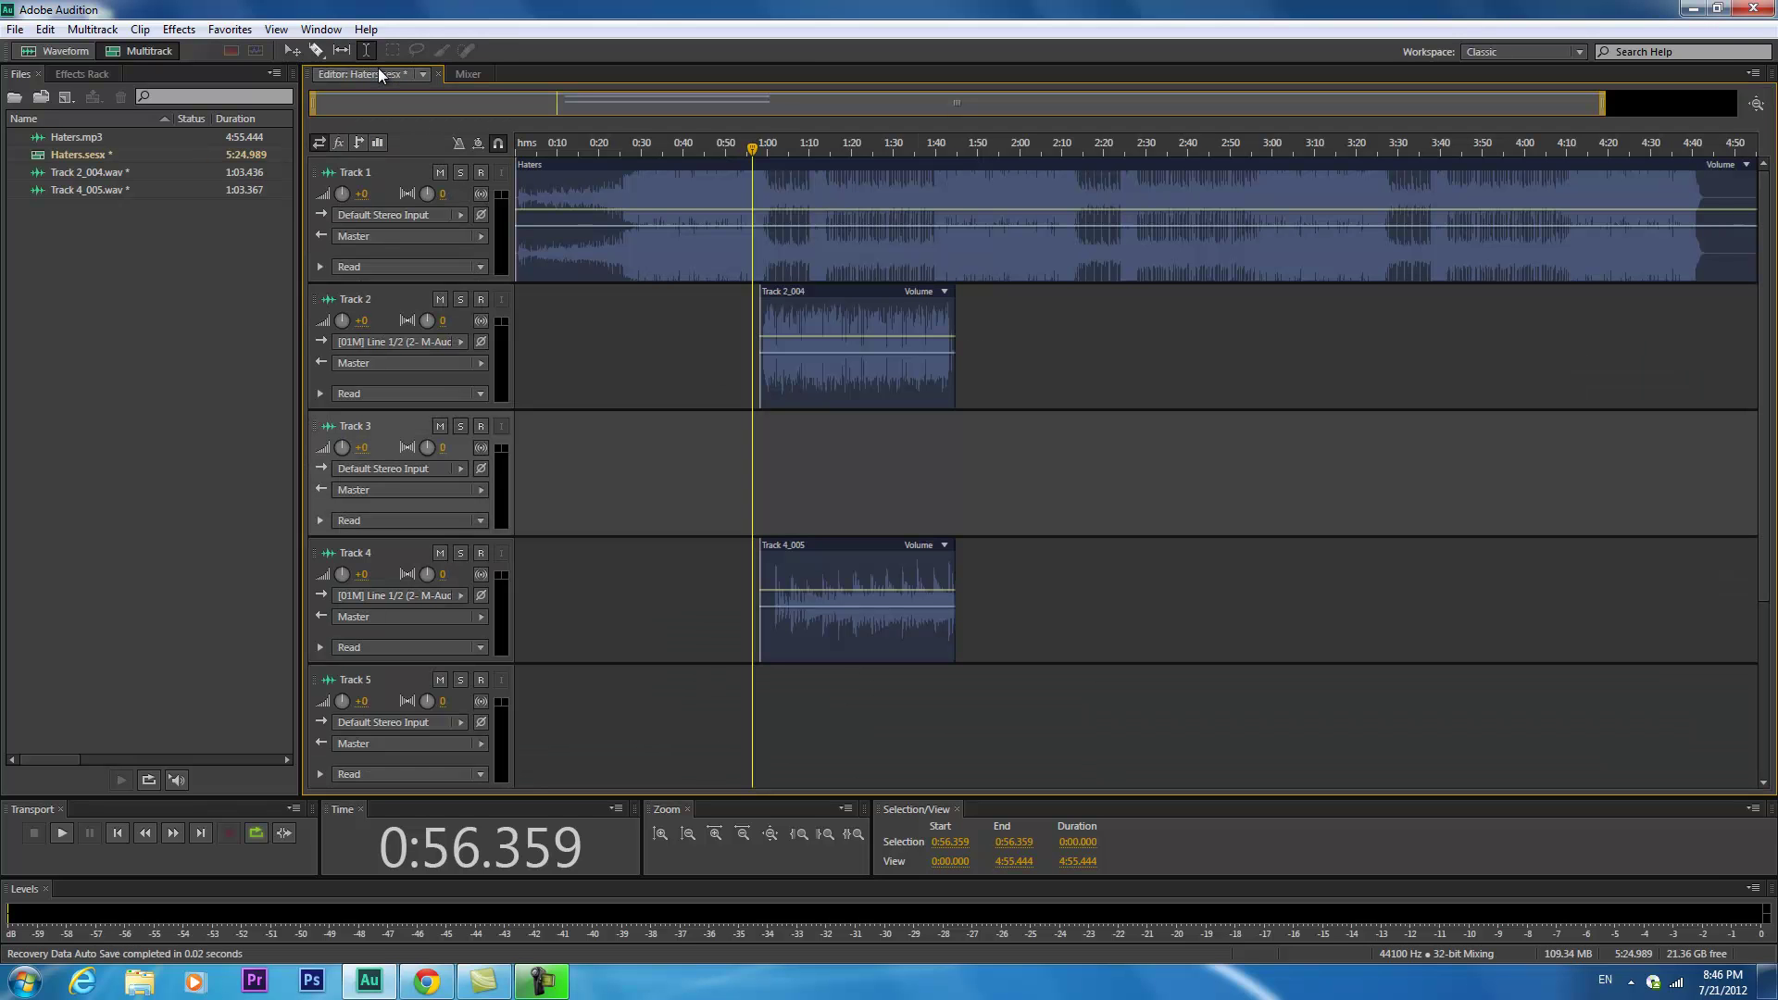
{"action": "left_click", "coordinate": [469, 74]}
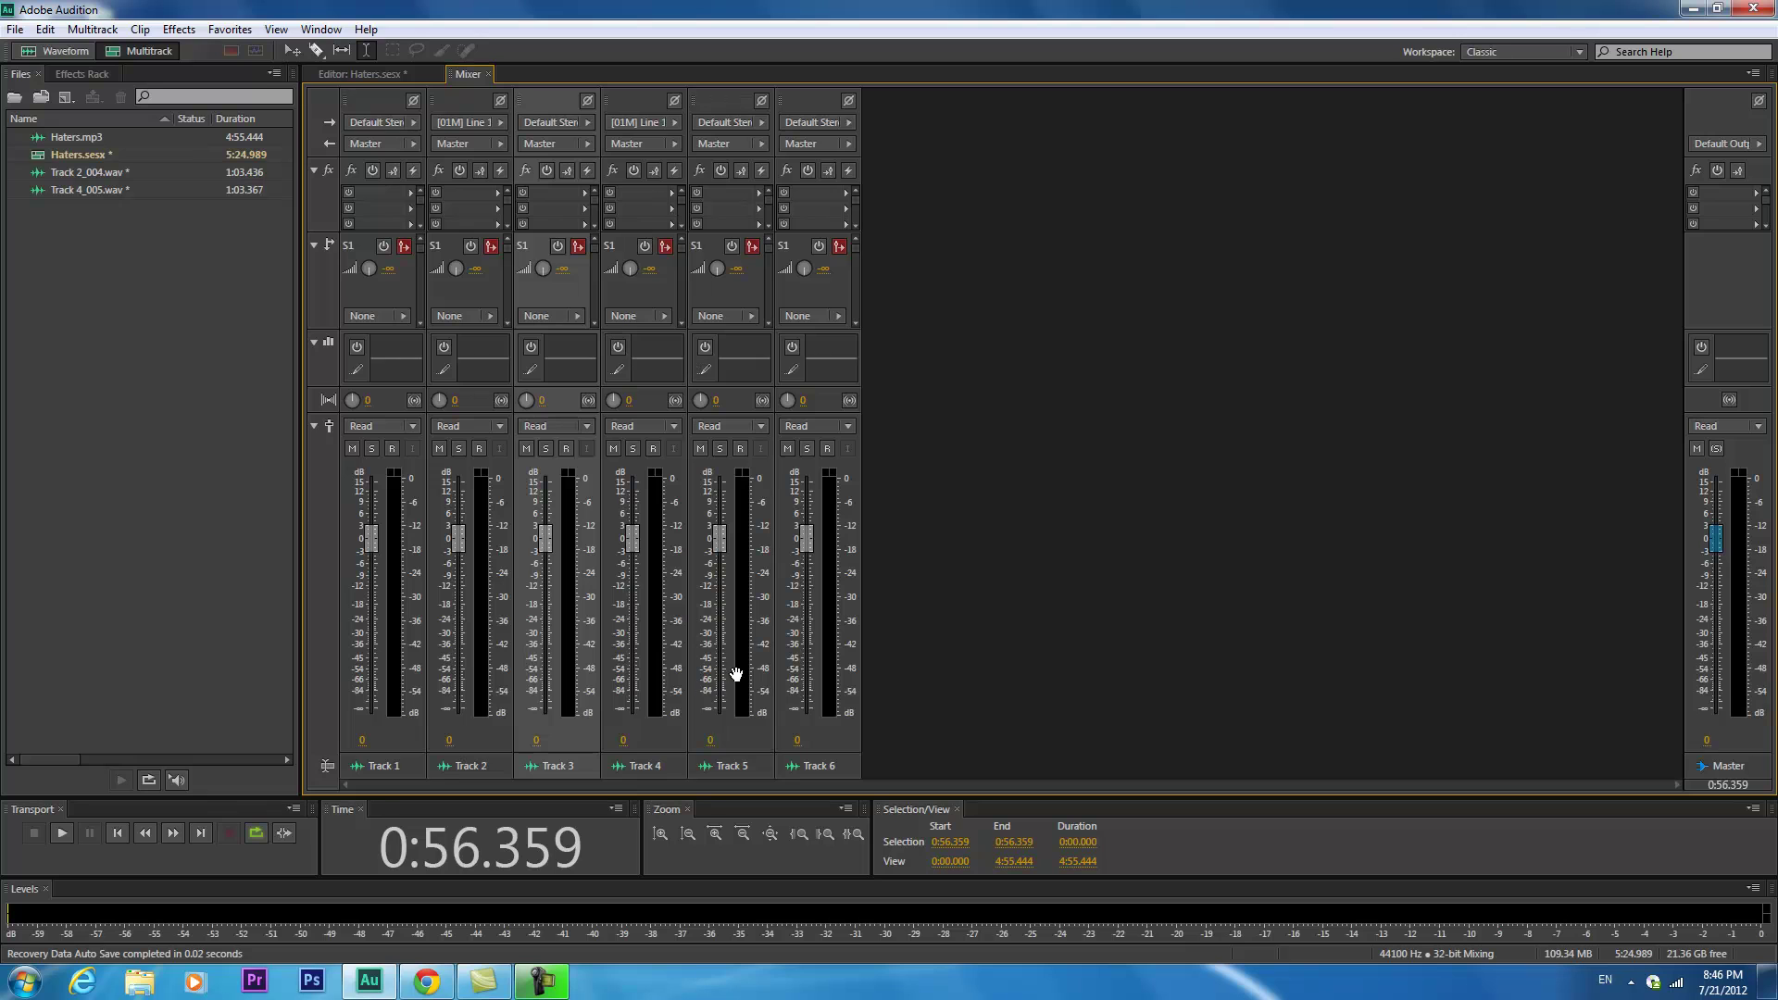
{"action": "left_click_drag", "start_coordinate": [637, 536], "coordinate": [639, 576]}
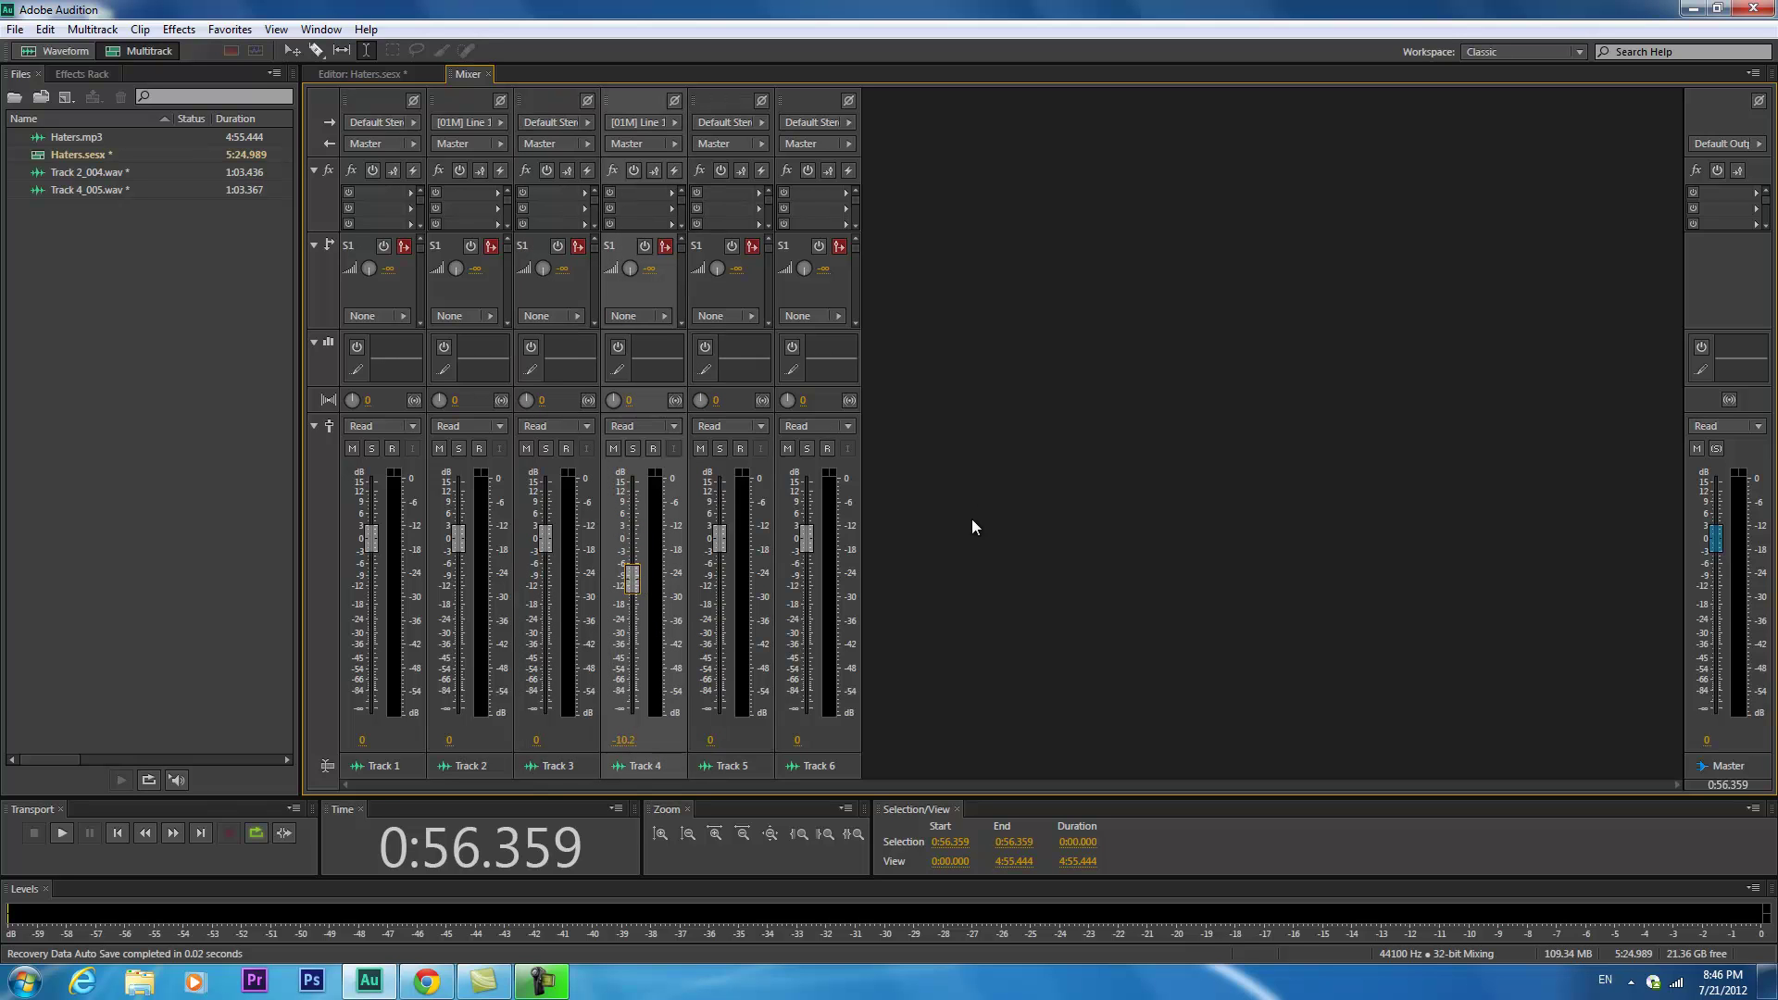
{"action": "key", "text": "space"}
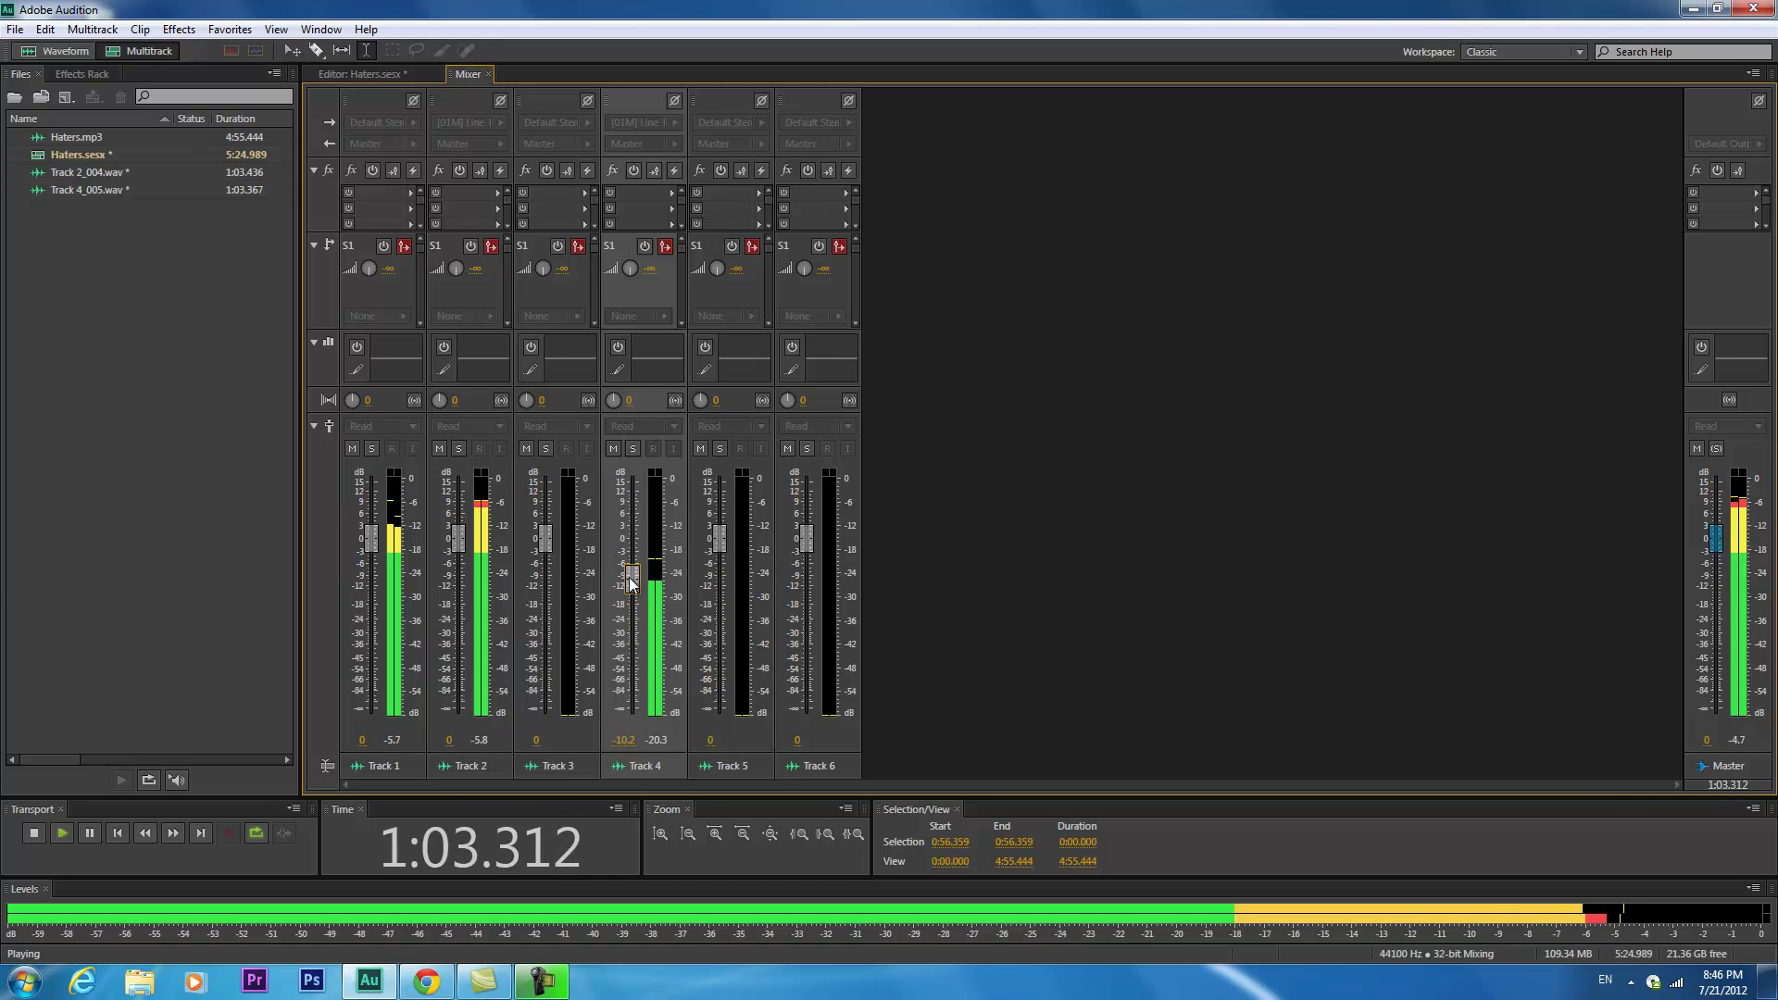
{"action": "left_click_drag", "start_coordinate": [629, 577], "coordinate": [635, 567]}
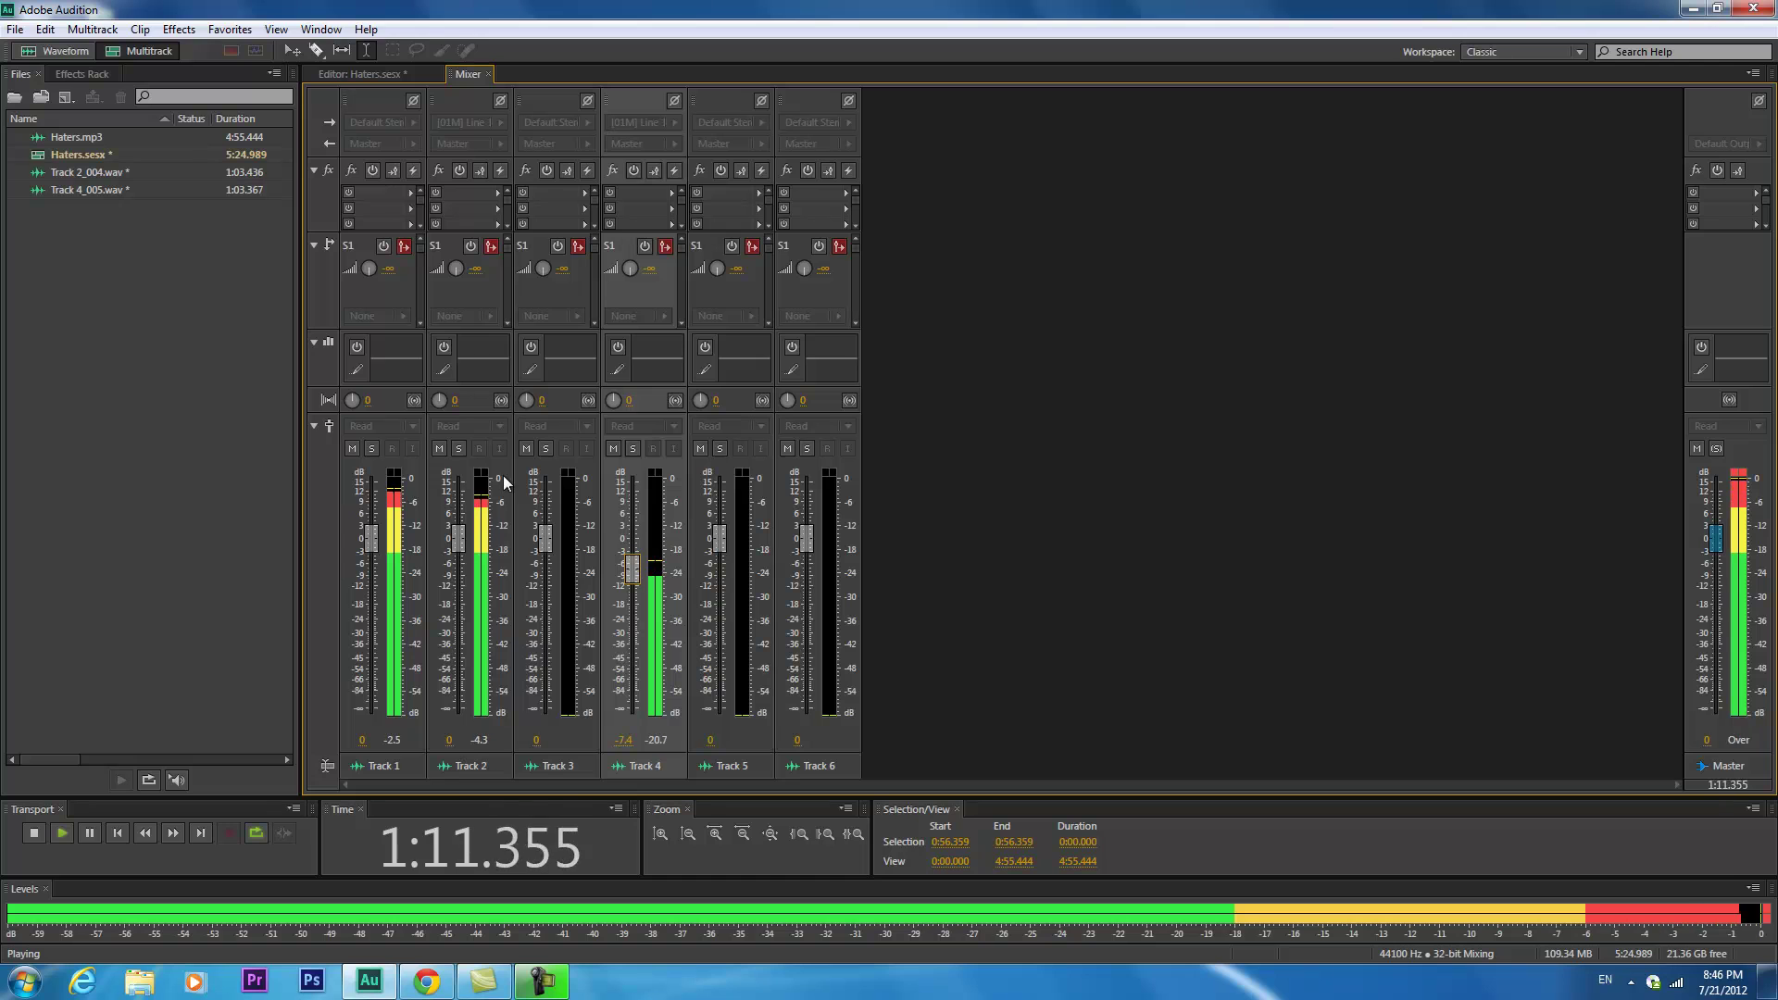
Set the Track 2 and Track 1 mixer volumes to -2 dB each.
{"action": "left_click", "coordinate": [448, 740]}
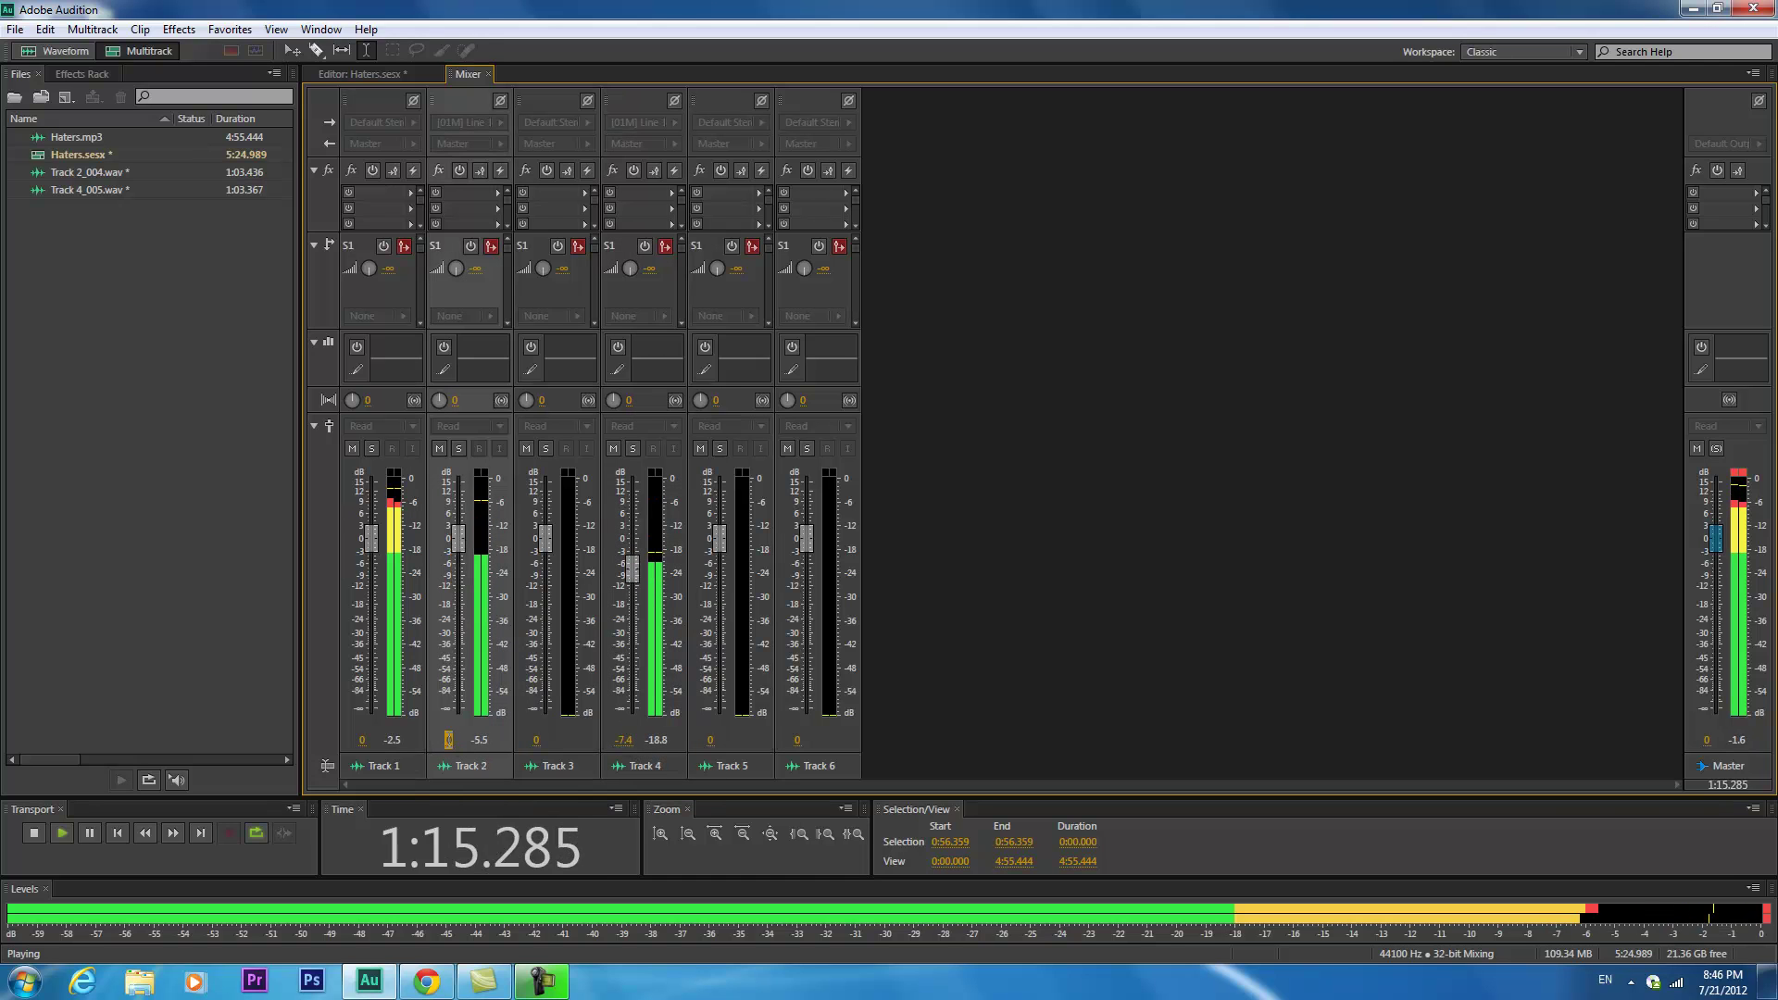
{"action": "type", "text": "-2"}
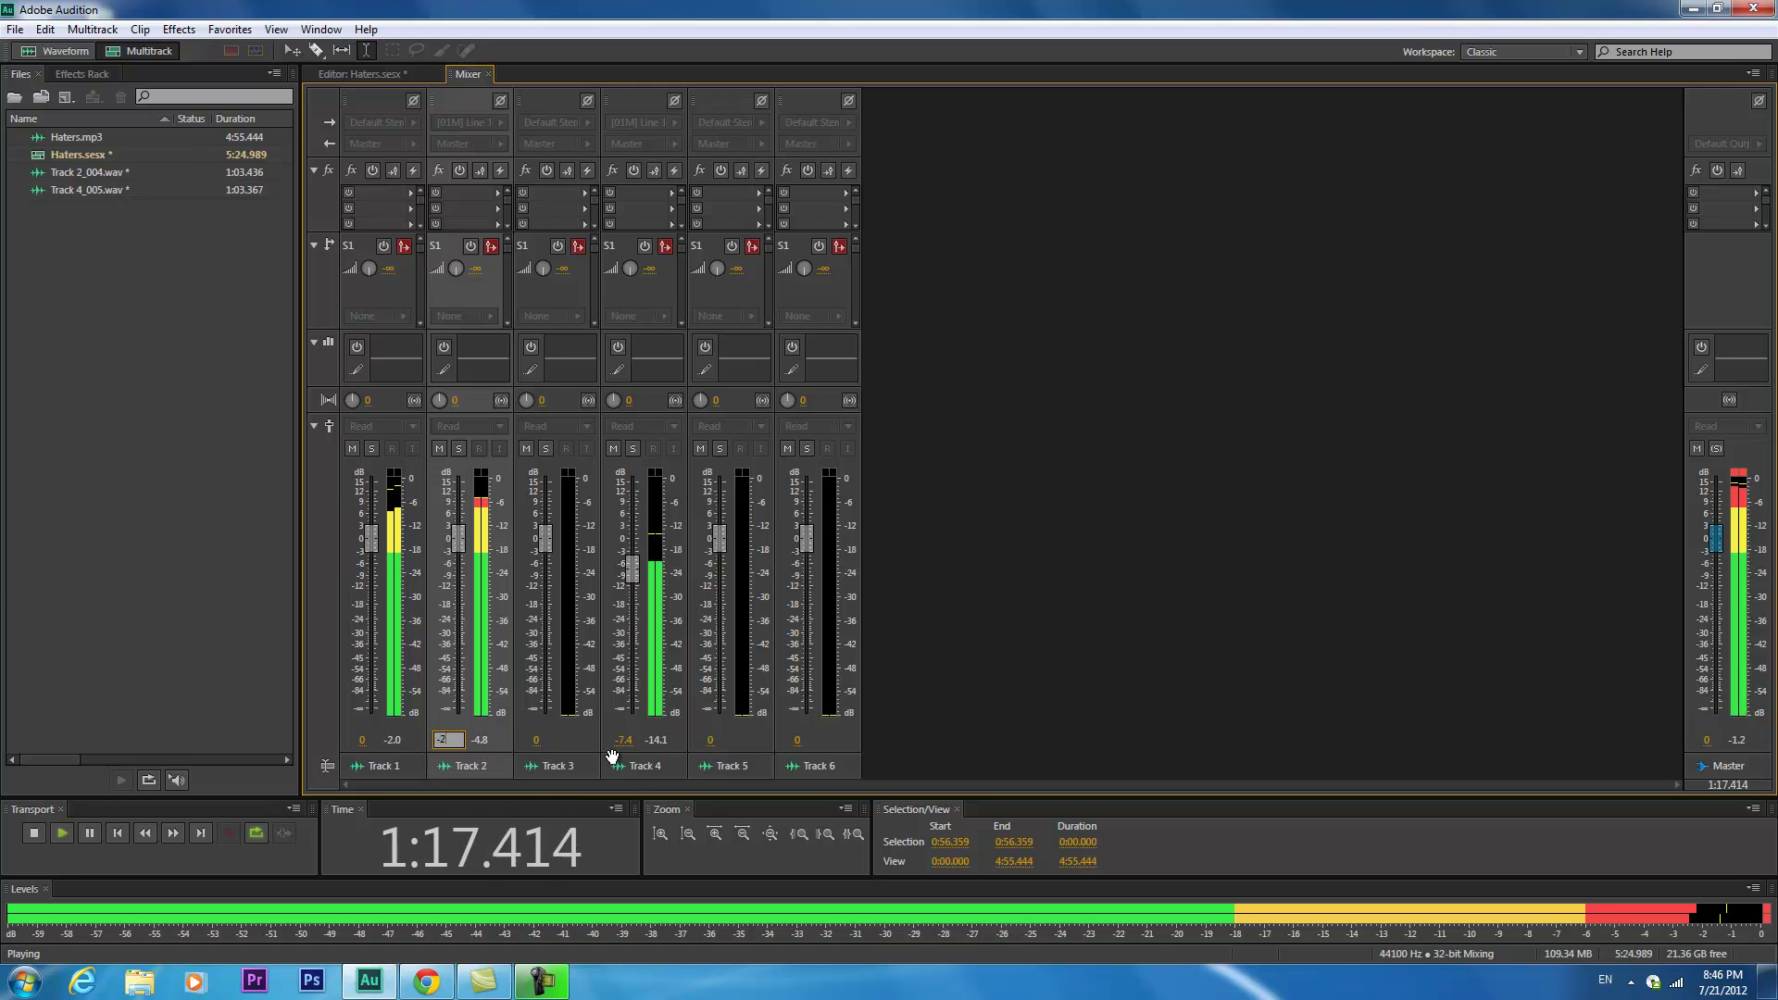
{"action": "key", "text": "Return"}
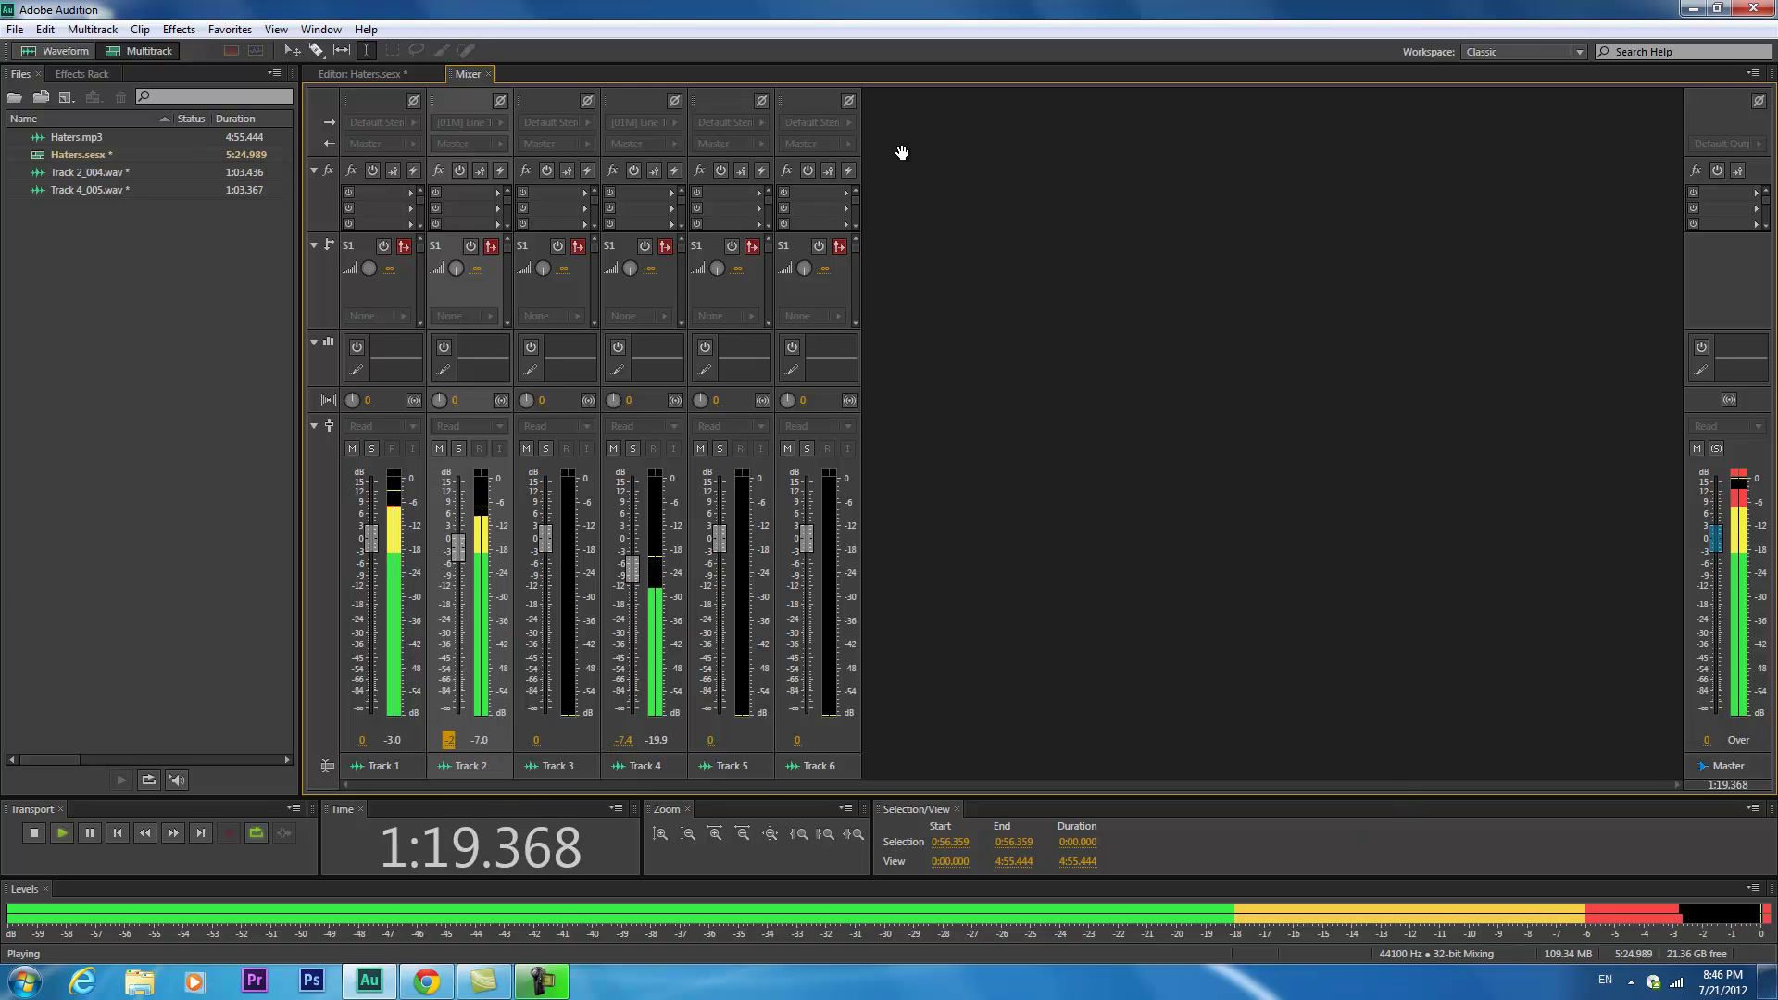
{"action": "left_click", "coordinate": [361, 743]}
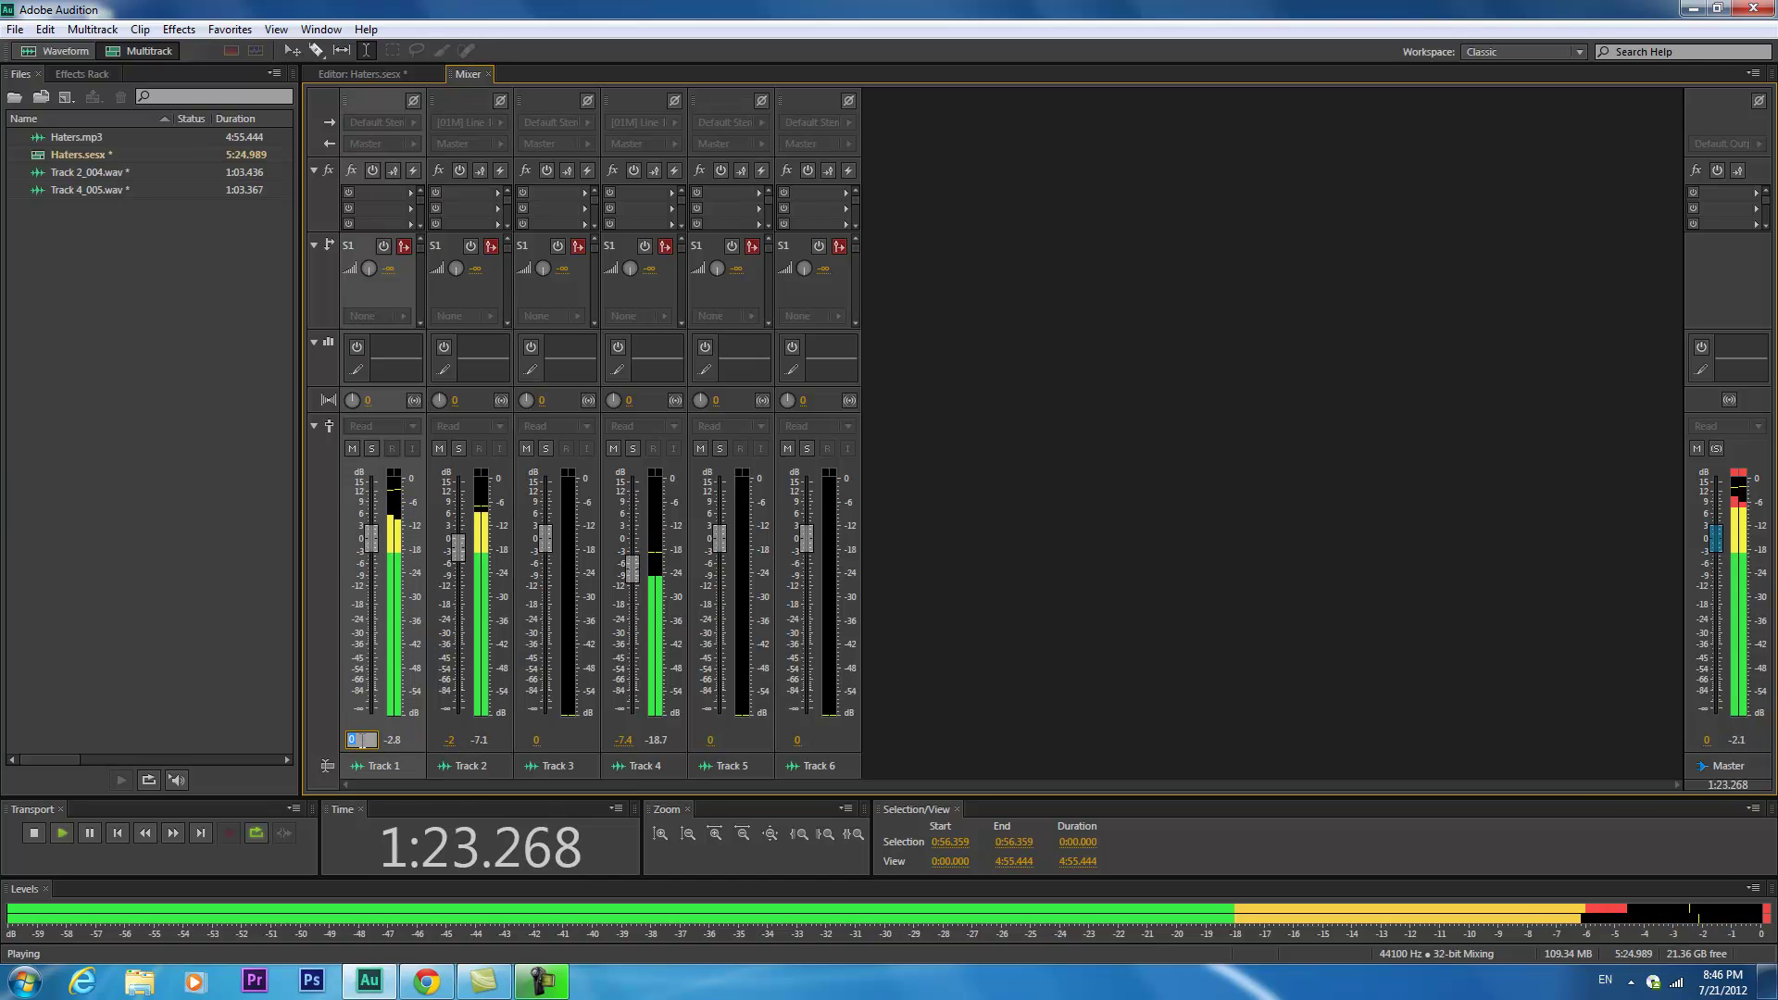
{"action": "type", "text": "-2"}
{"action": "key", "text": "Return"}
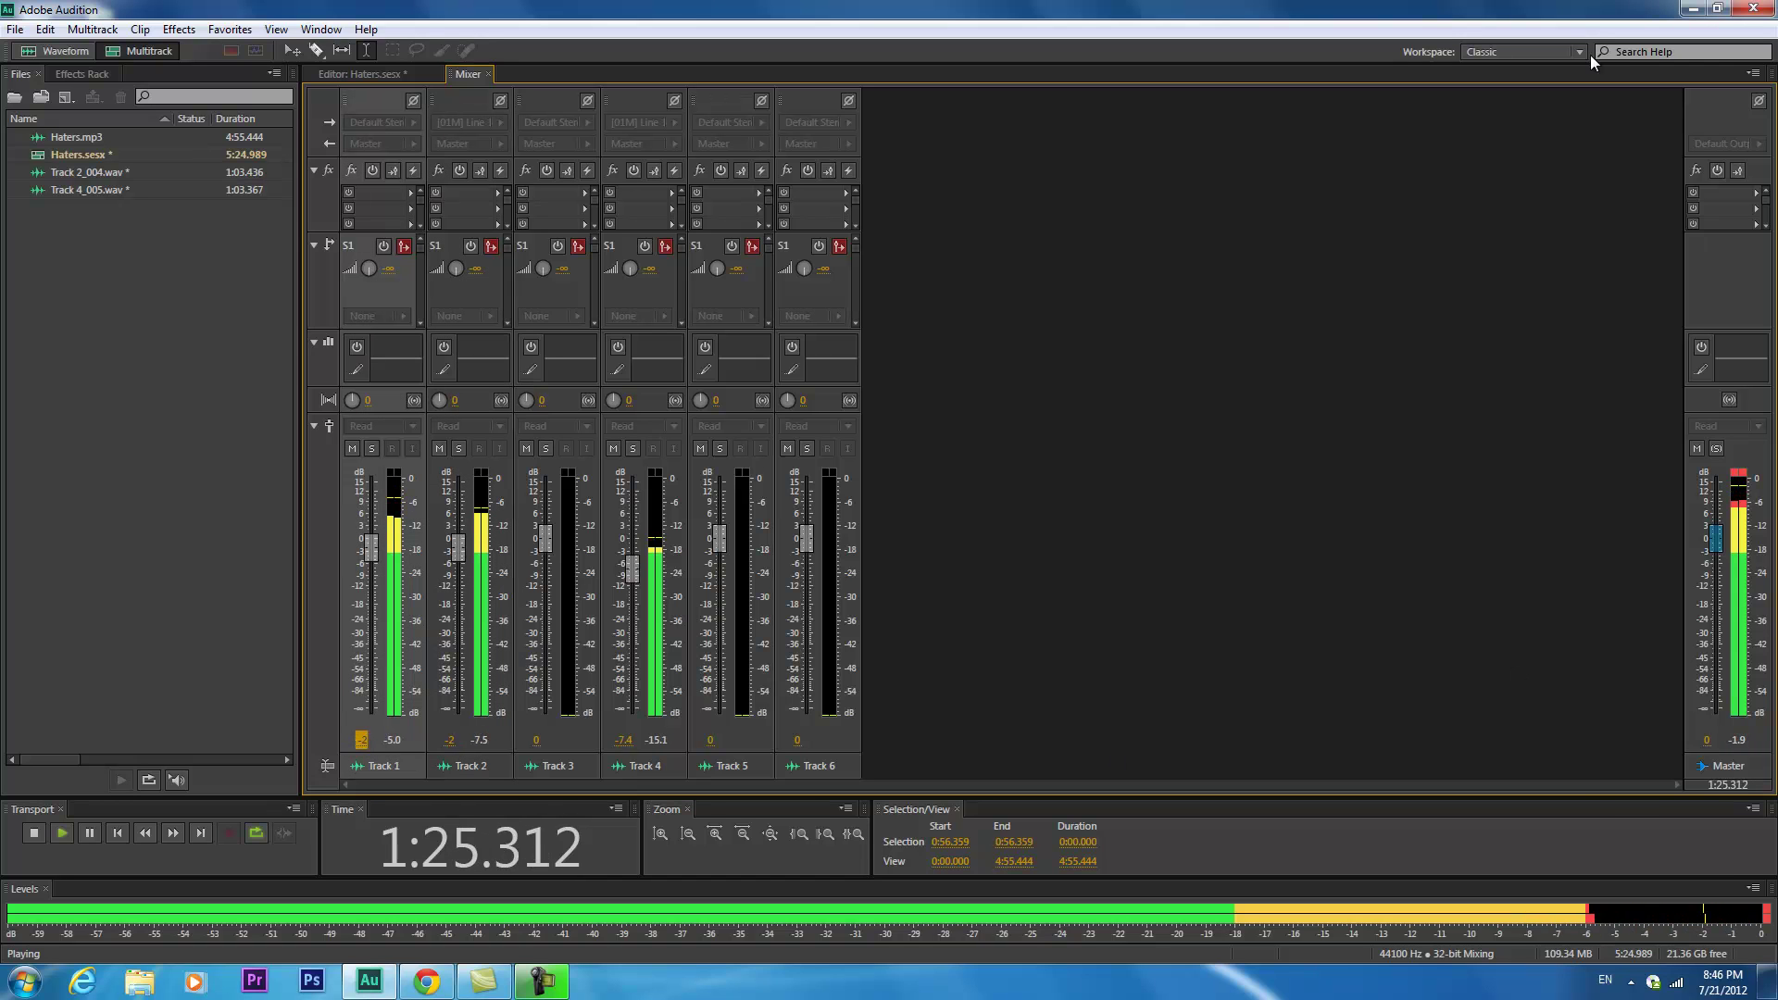
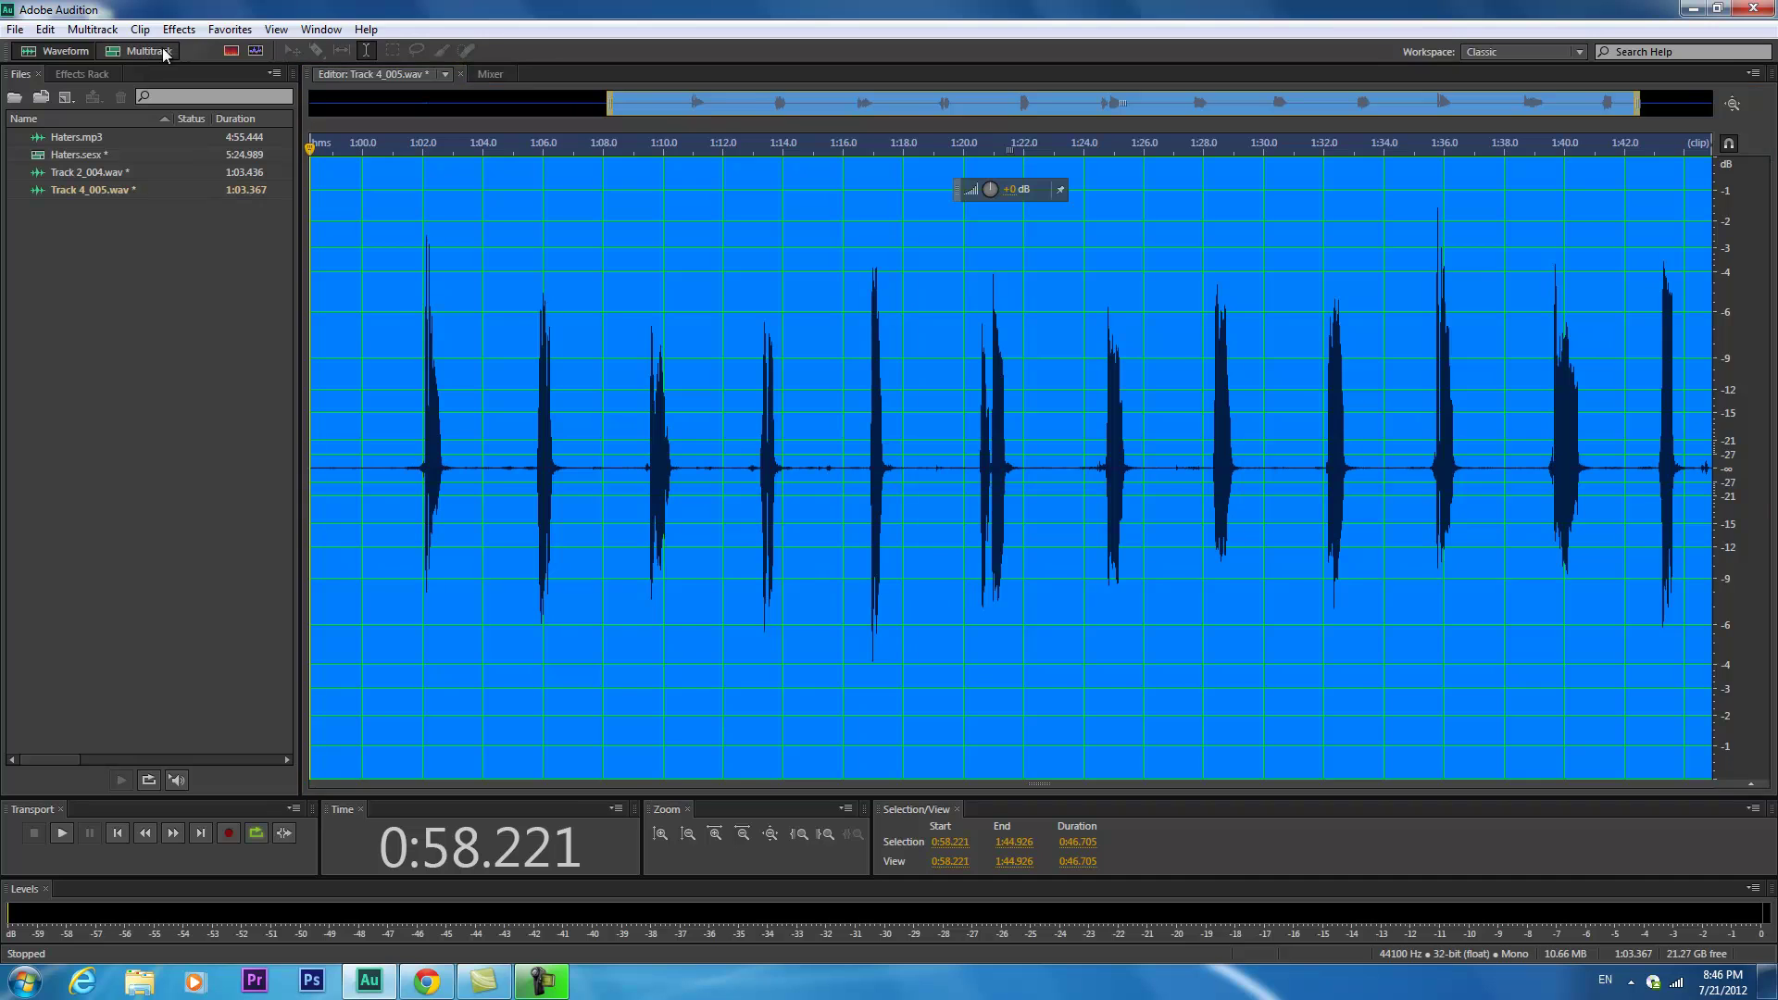
Play the multitrack mix briefly from the start of the vocal clips to check the output level.
{"action": "left_click", "coordinate": [754, 451]}
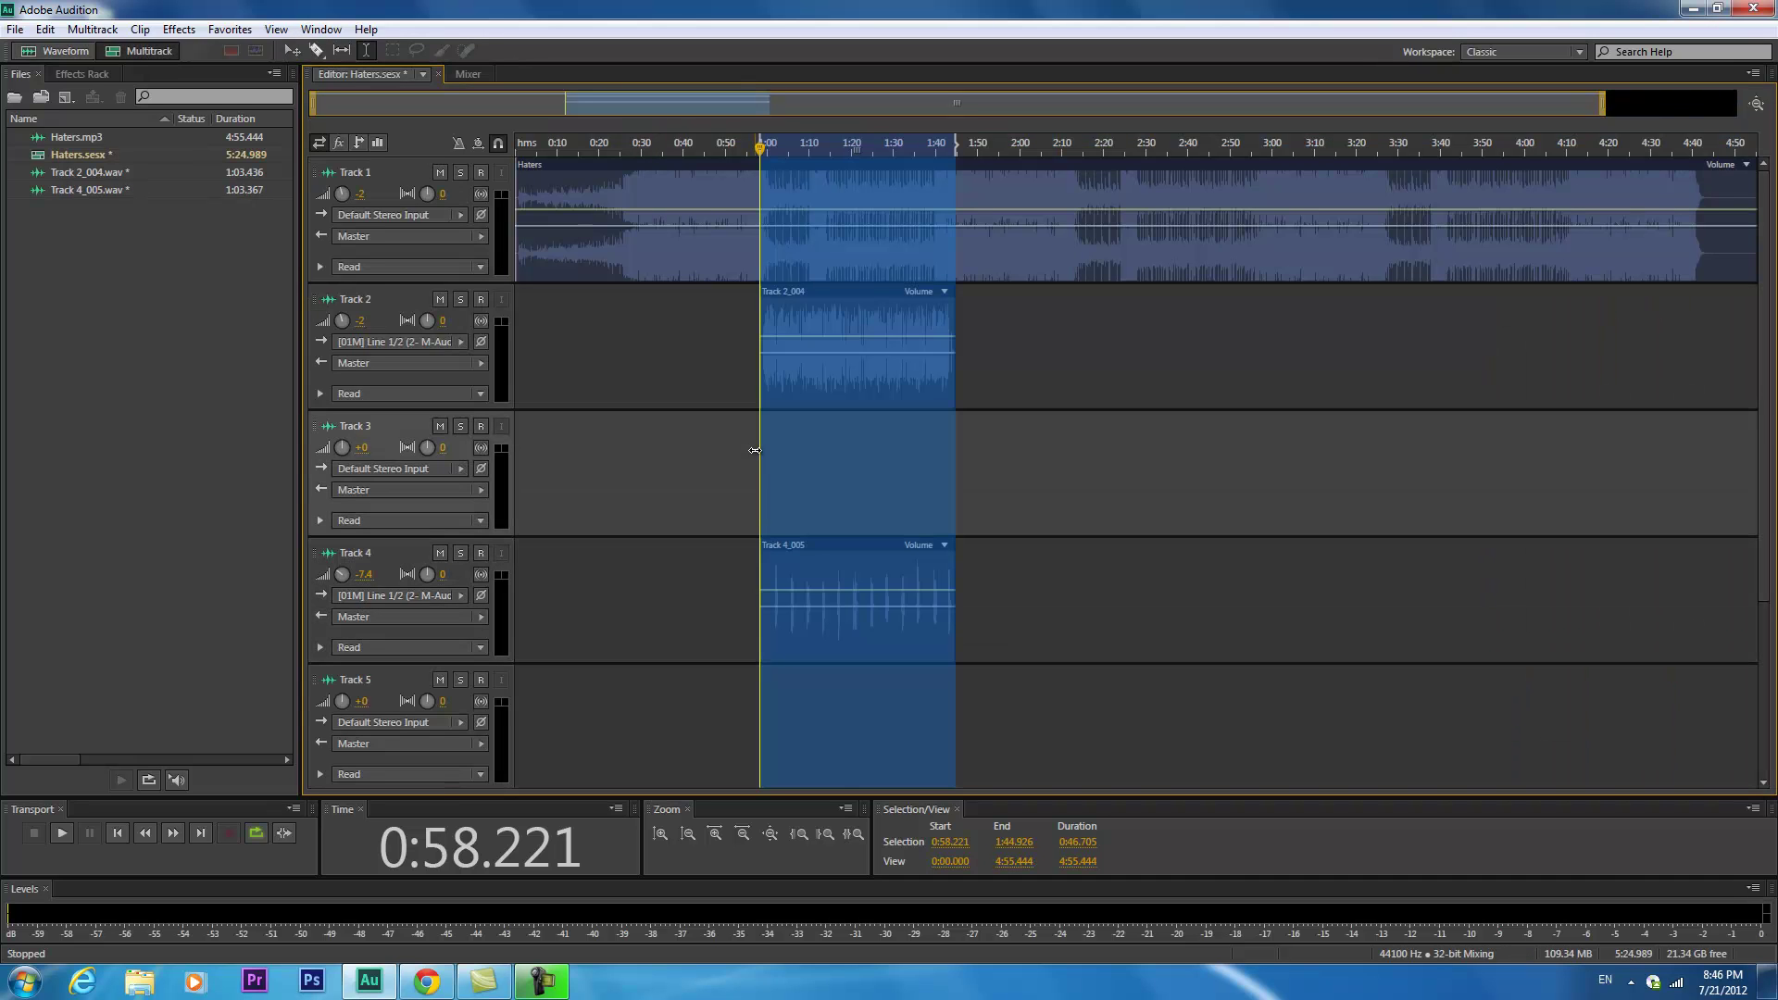
{"action": "left_click", "coordinate": [64, 832]}
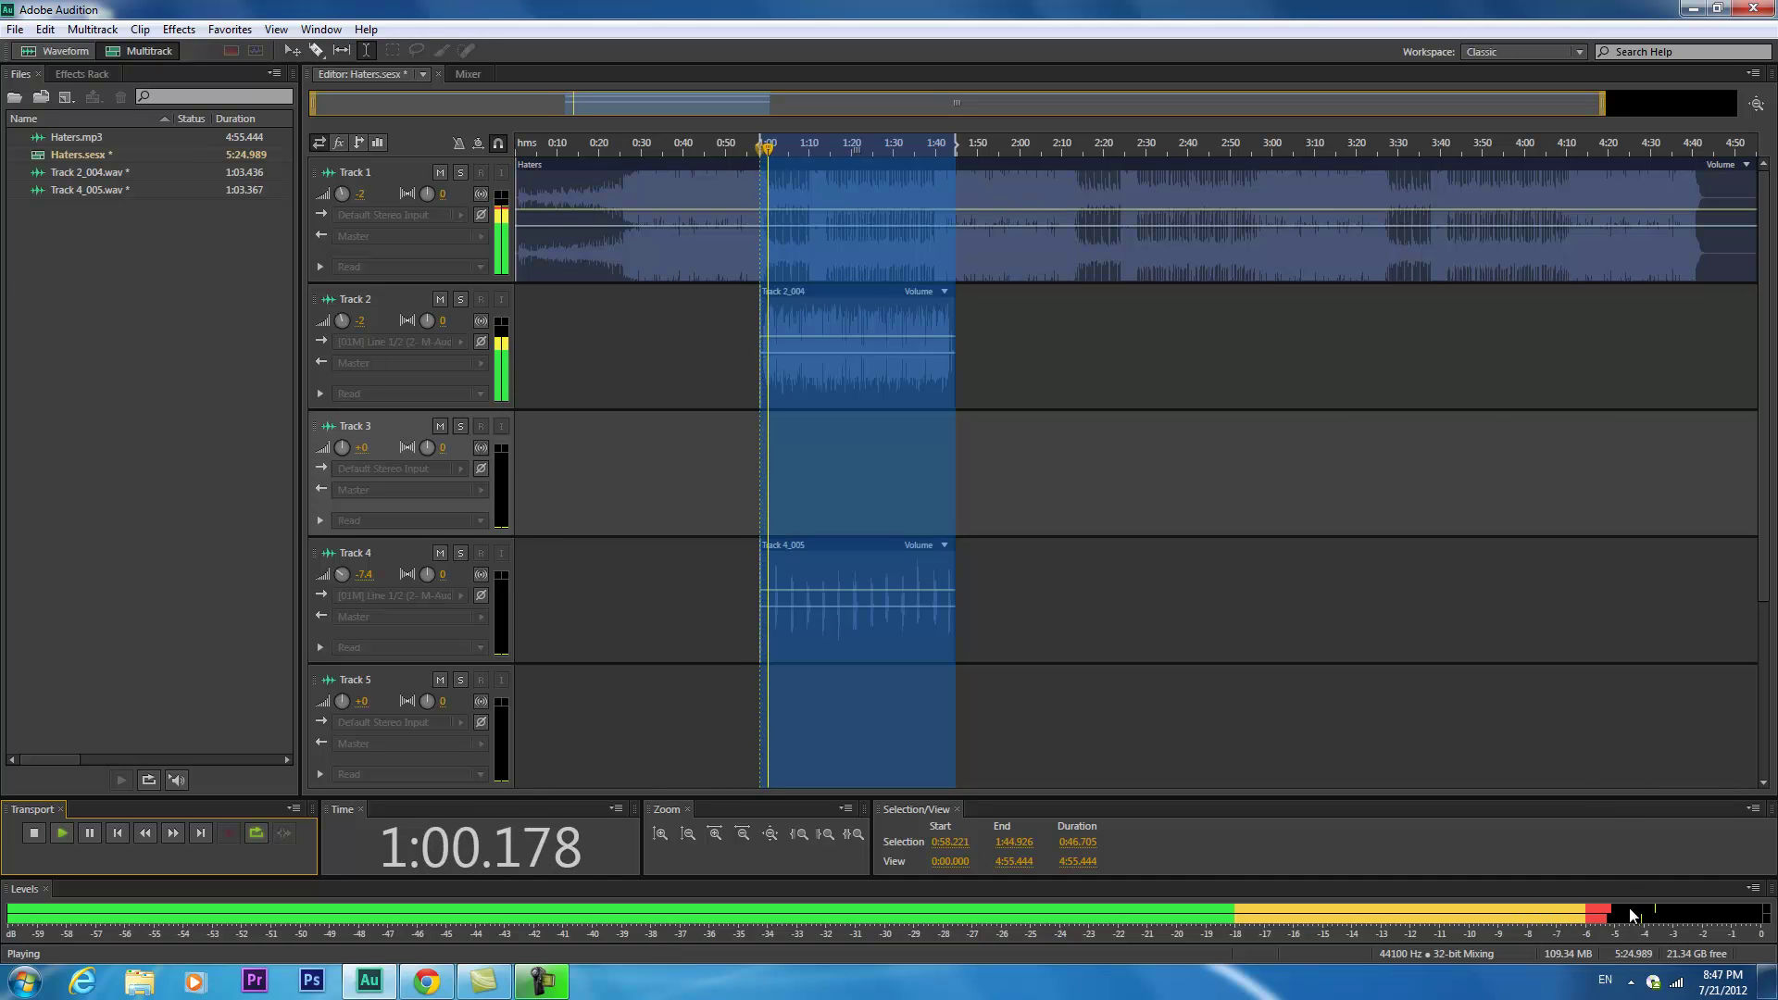
{"action": "key", "text": "space"}
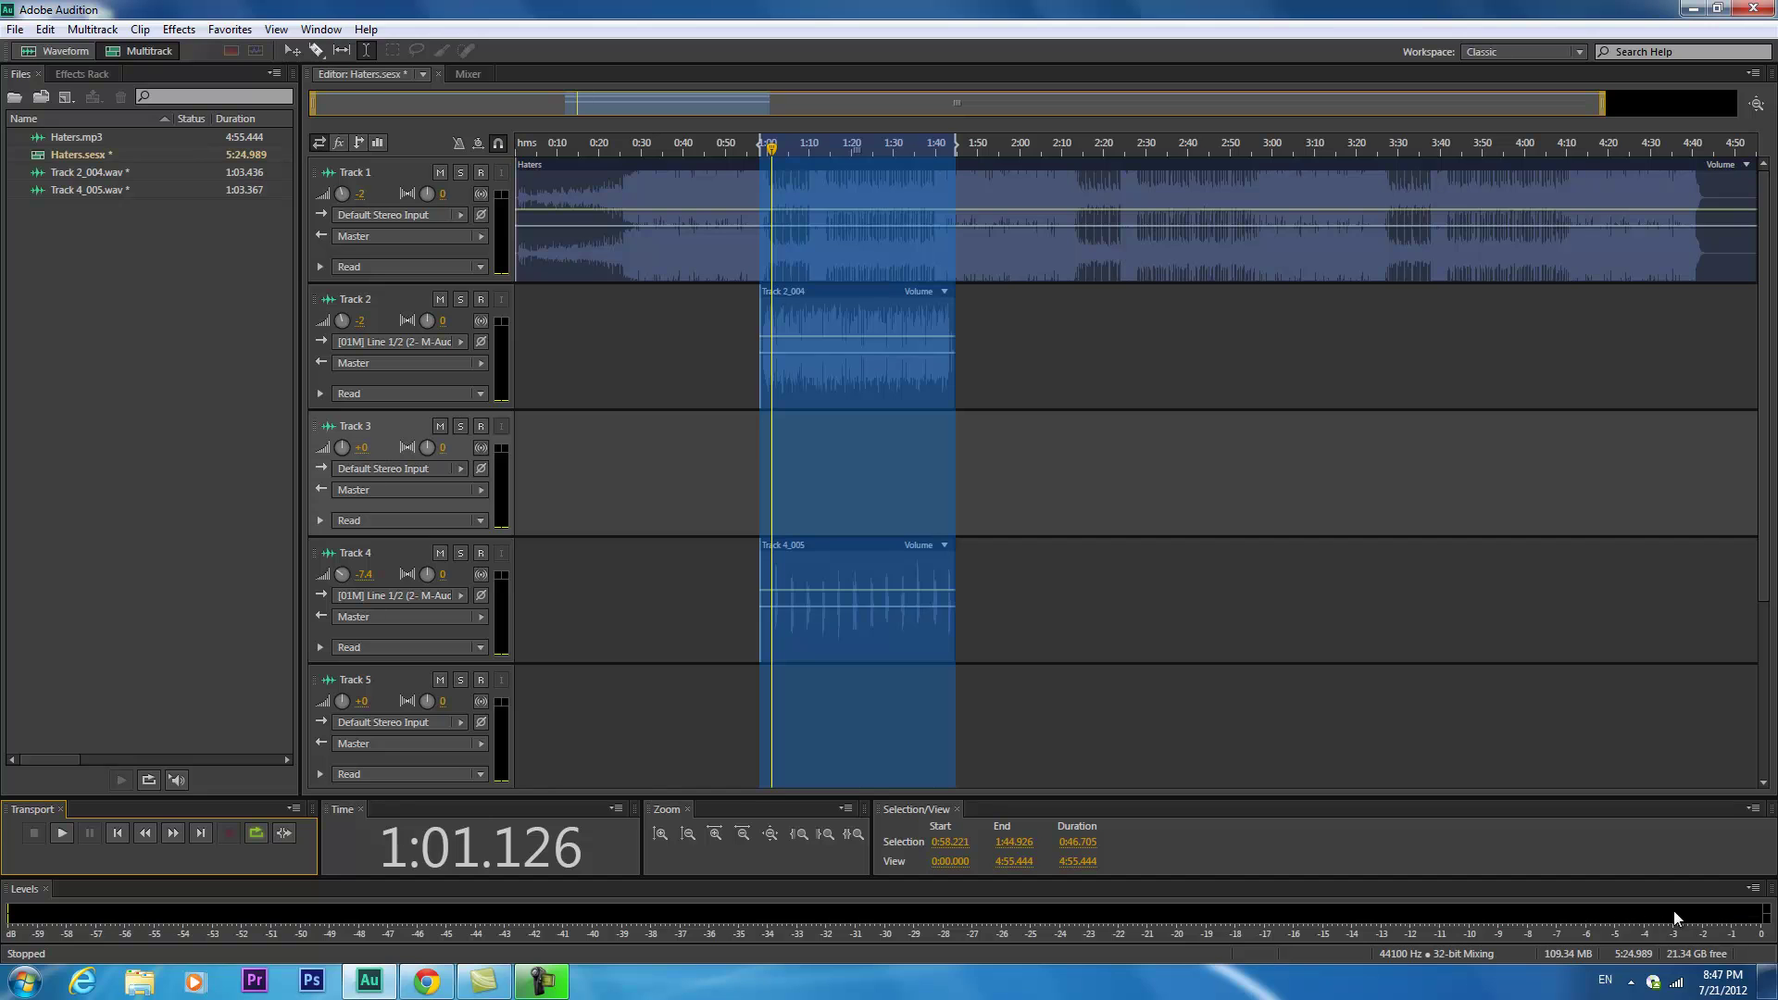
Dismiss the Windows color scheme prompt, pan Track 4 to R40 in the mixer, and return to the multitrack editor.
{"action": "left_click", "coordinate": [466, 73]}
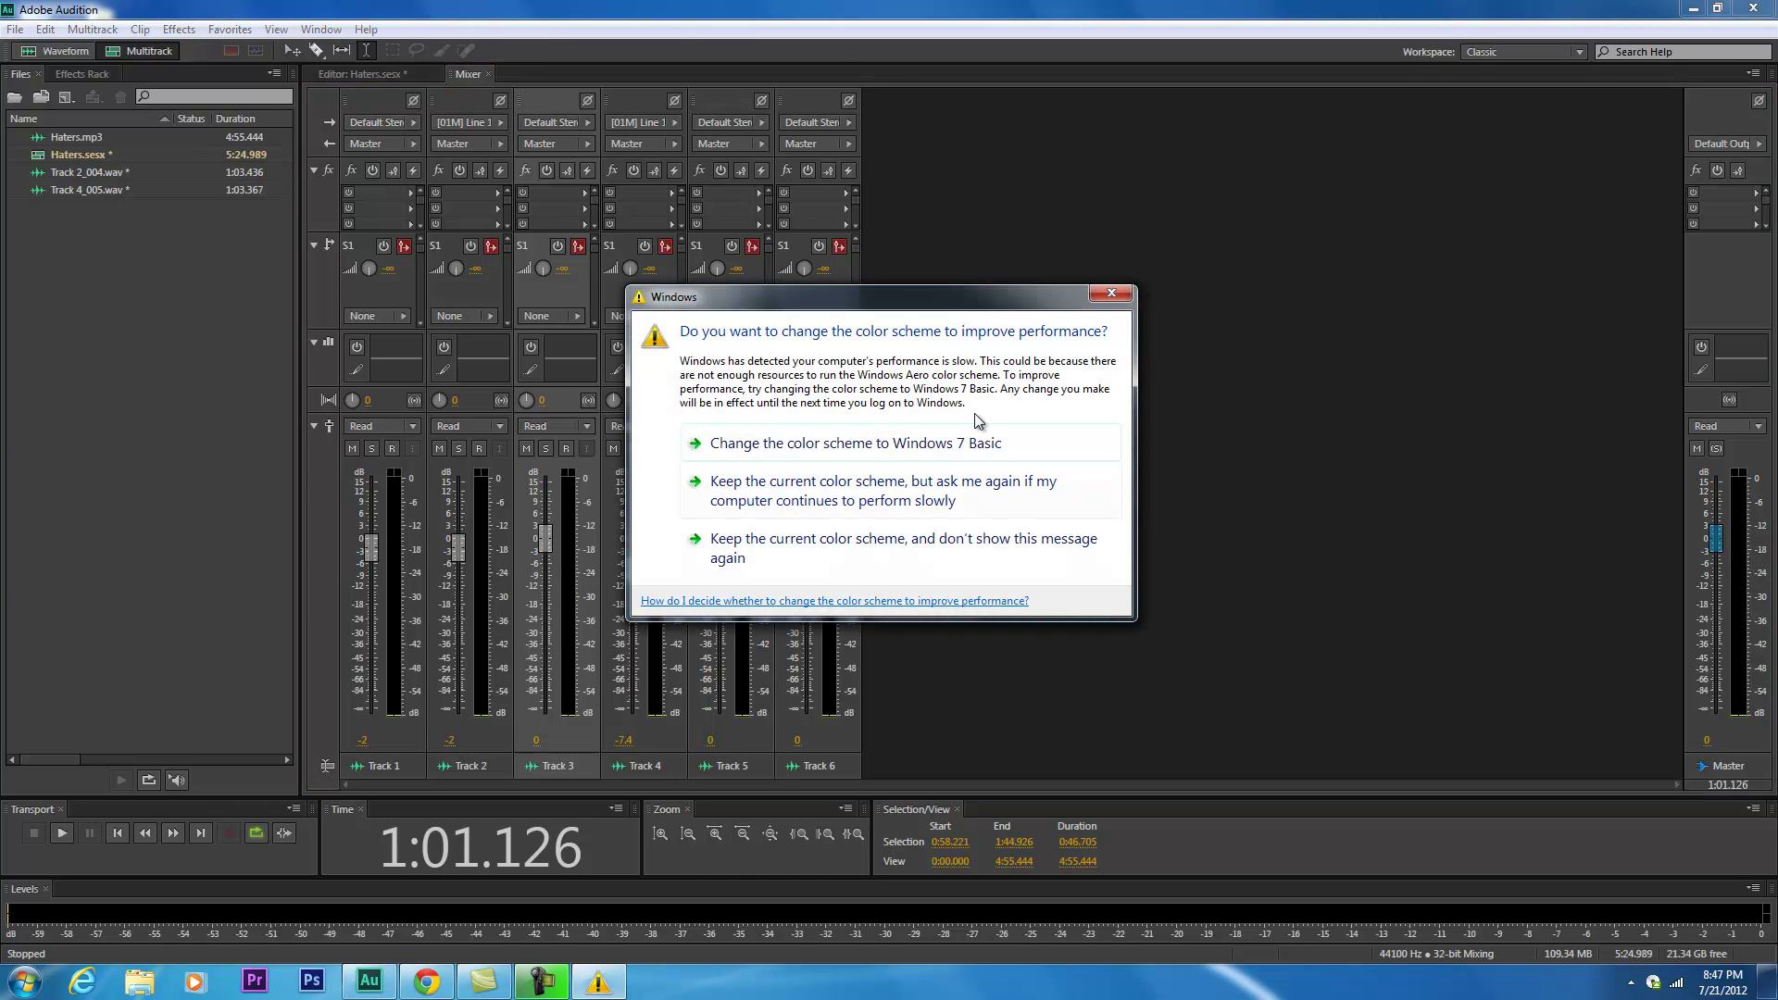
{"action": "left_click", "coordinate": [1111, 295]}
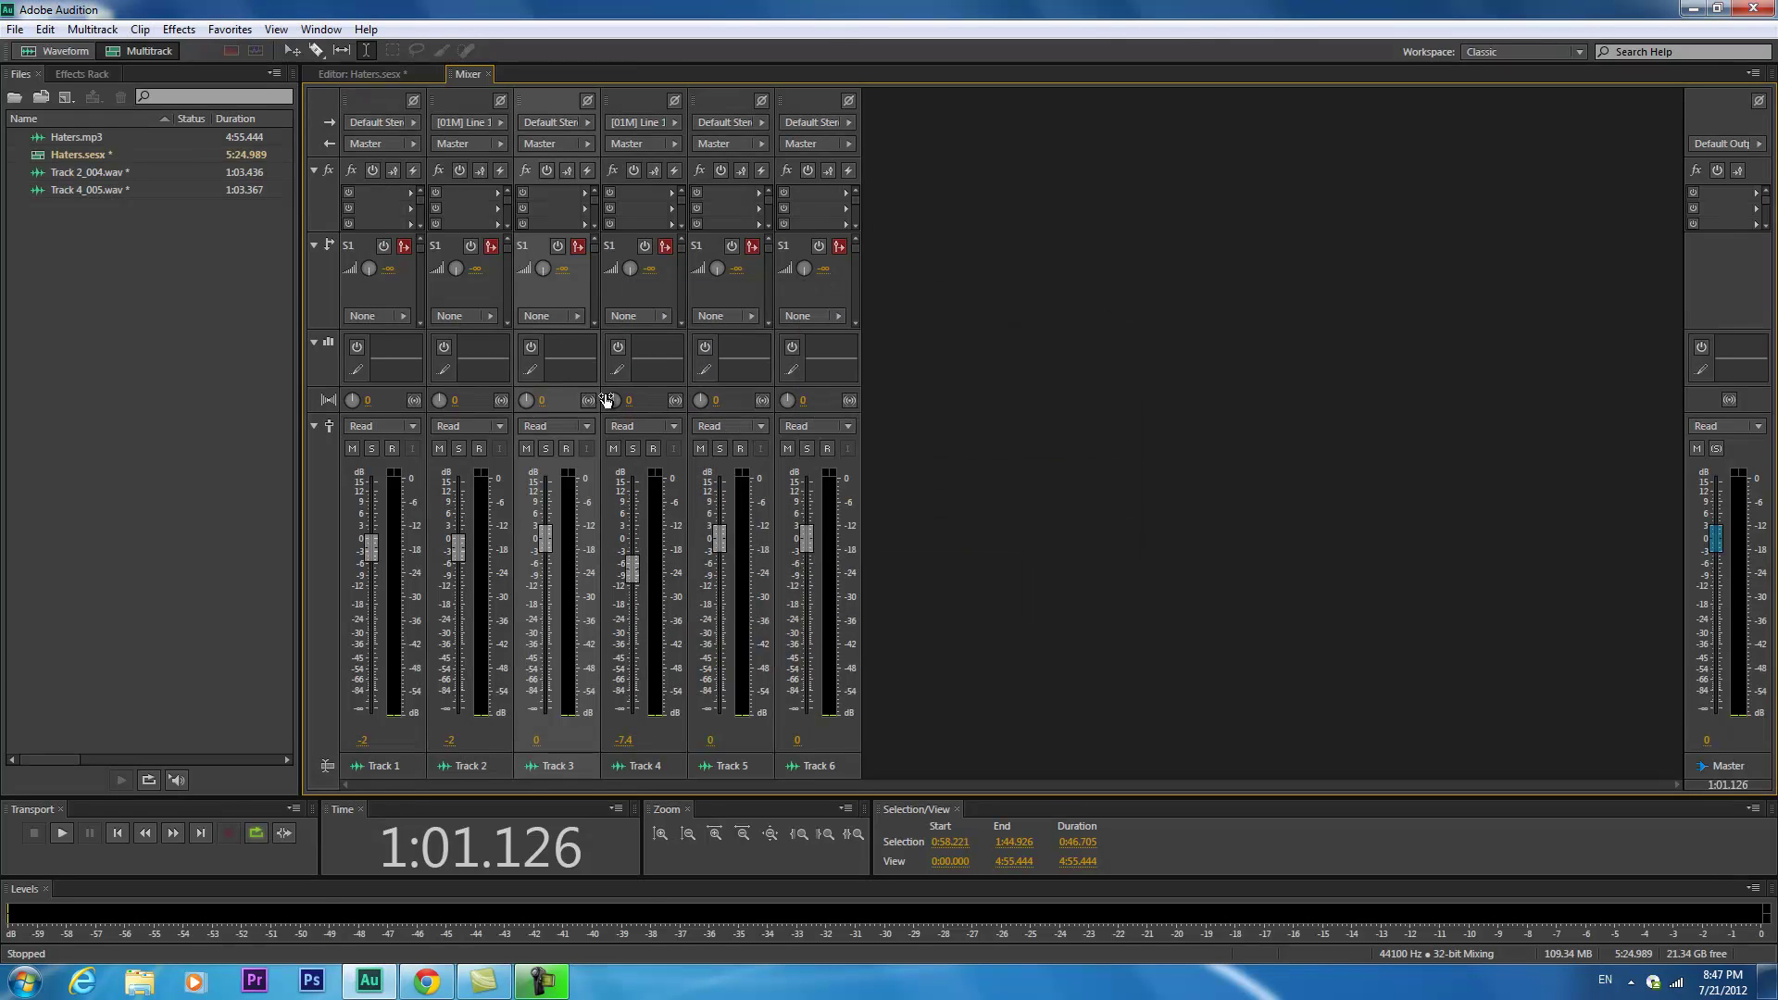
{"action": "left_click_drag", "start_coordinate": [620, 404], "coordinate": [658, 292]}
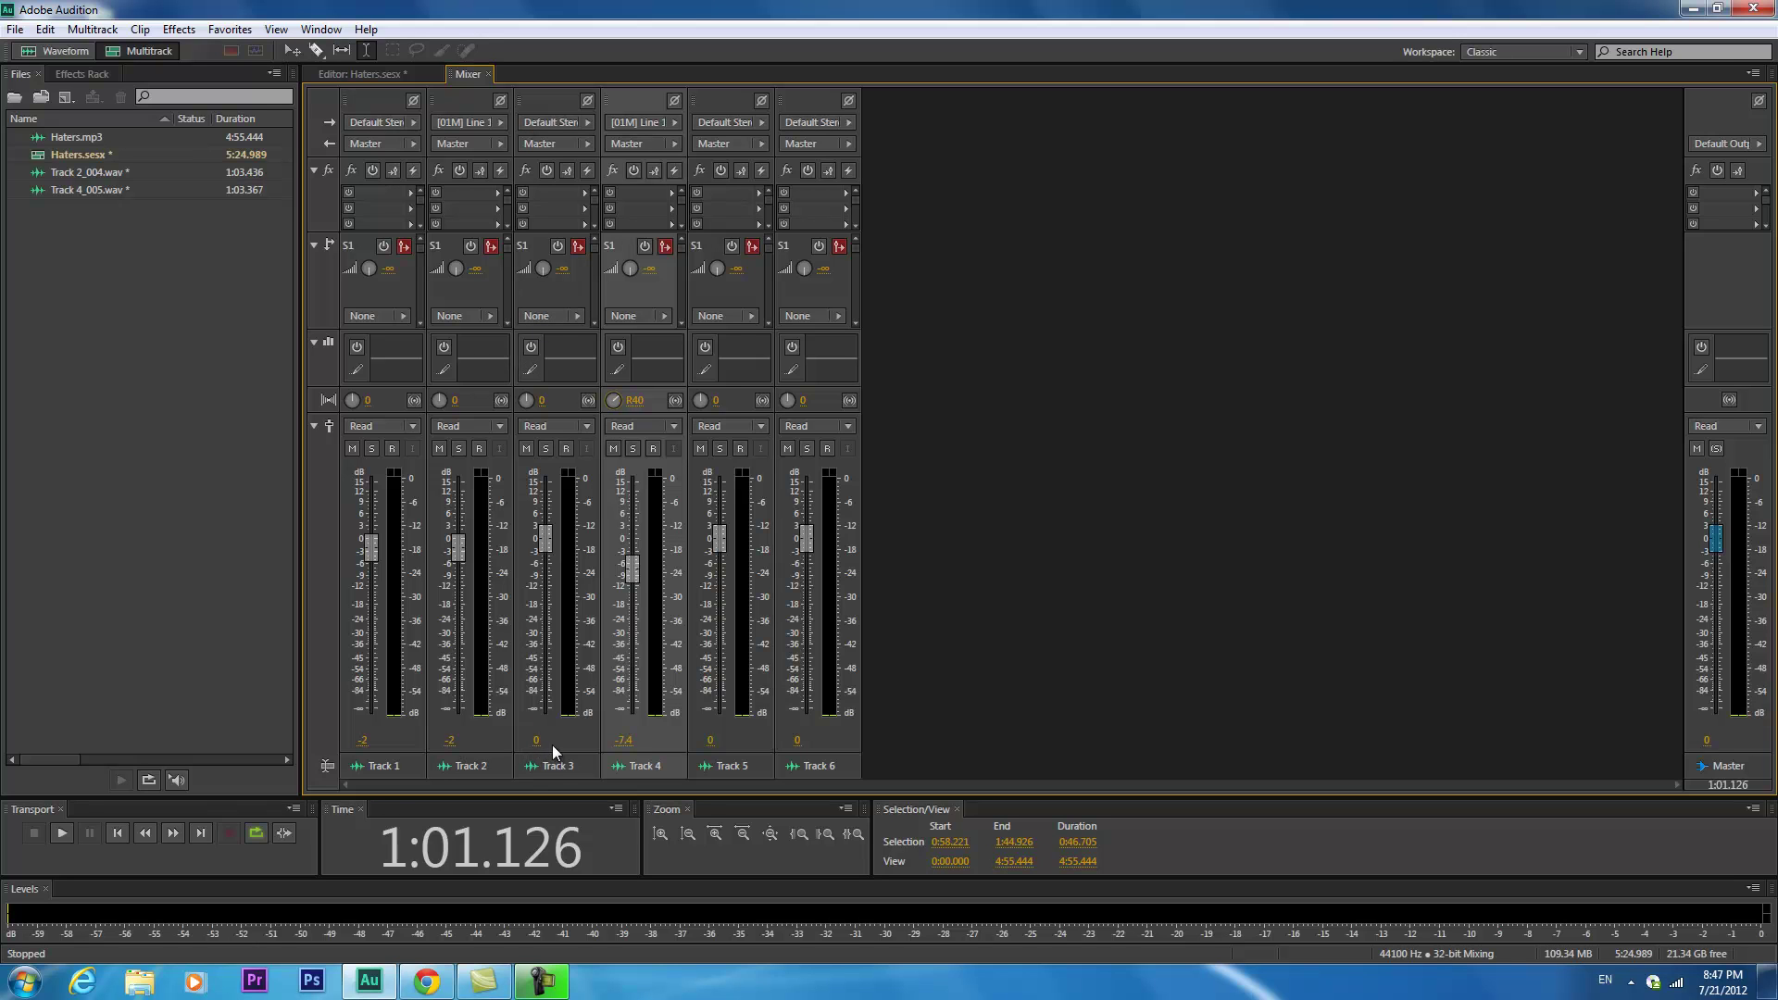
{"action": "left_click", "coordinate": [389, 74]}
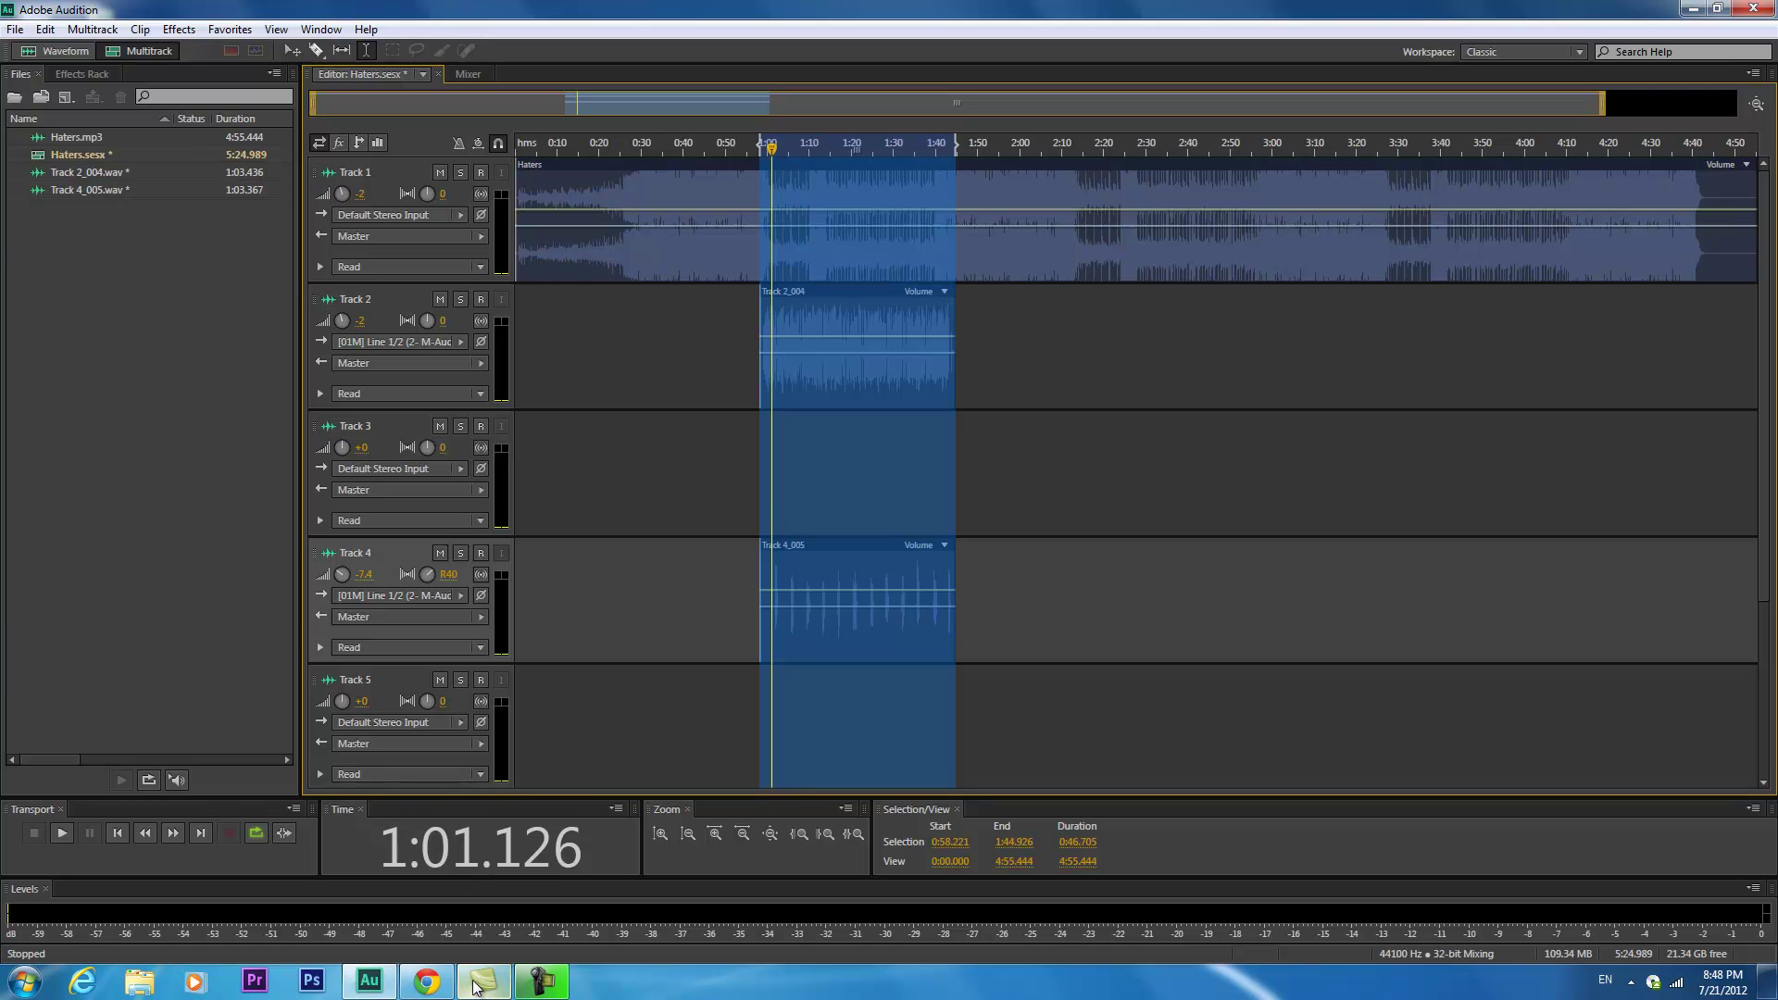